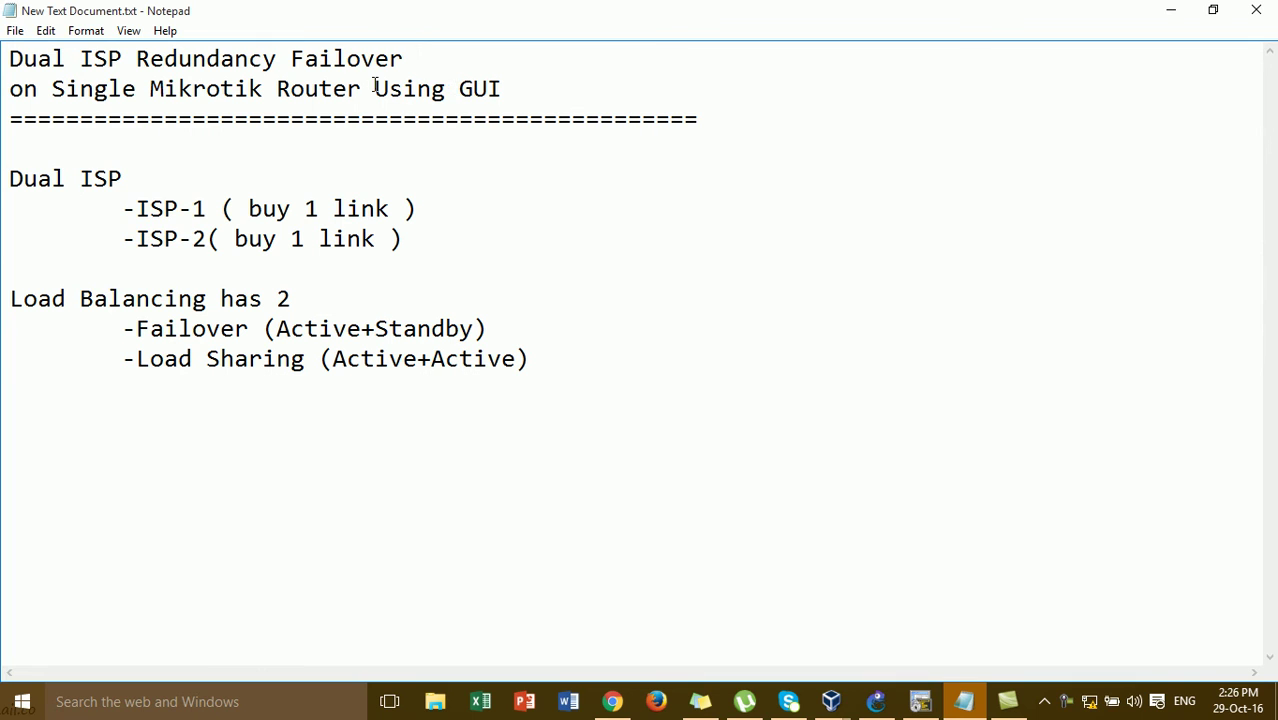
Step: Read the note titles on Dual ISP Redundancy Failover using the GUI
{"action": "left_click", "coordinate": [519, 92]}
{"action": "left_click", "coordinate": [247, 58]}
{"action": "left_click", "coordinate": [377, 82]}
{"action": "left_click", "coordinate": [451, 160]}
{"action": "left_click", "coordinate": [334, 66]}
{"action": "left_click", "coordinate": [517, 90]}
Step: Go through the ISP-1 and ISP-2 entries in the Dual ISP notes
{"action": "left_click", "coordinate": [344, 236]}
{"action": "left_click", "coordinate": [73, 195]}
{"action": "left_click", "coordinate": [44, 195]}
{"action": "left_click", "coordinate": [142, 208]}
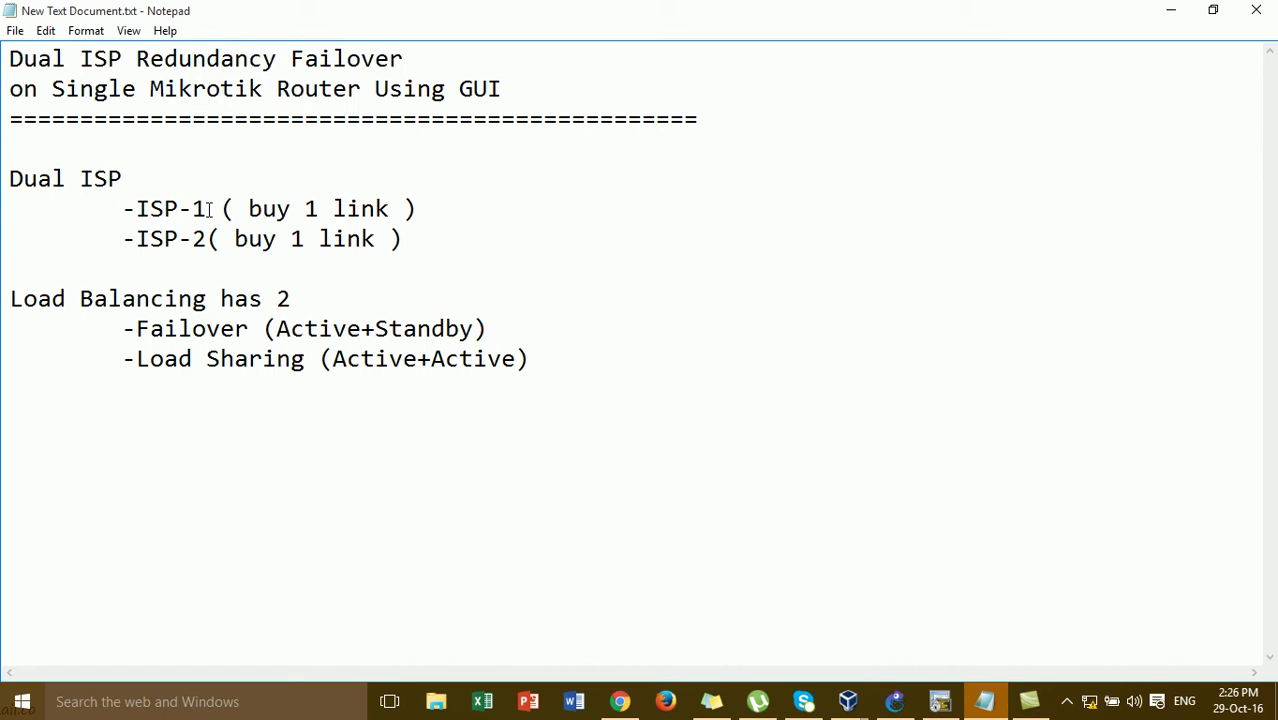
{"action": "left_click", "coordinate": [196, 189]}
{"action": "left_click", "coordinate": [166, 212]}
{"action": "left_click", "coordinate": [164, 206]}
{"action": "left_click", "coordinate": [198, 242]}
{"action": "left_click", "coordinate": [164, 208]}
{"action": "left_click", "coordinate": [201, 208]}
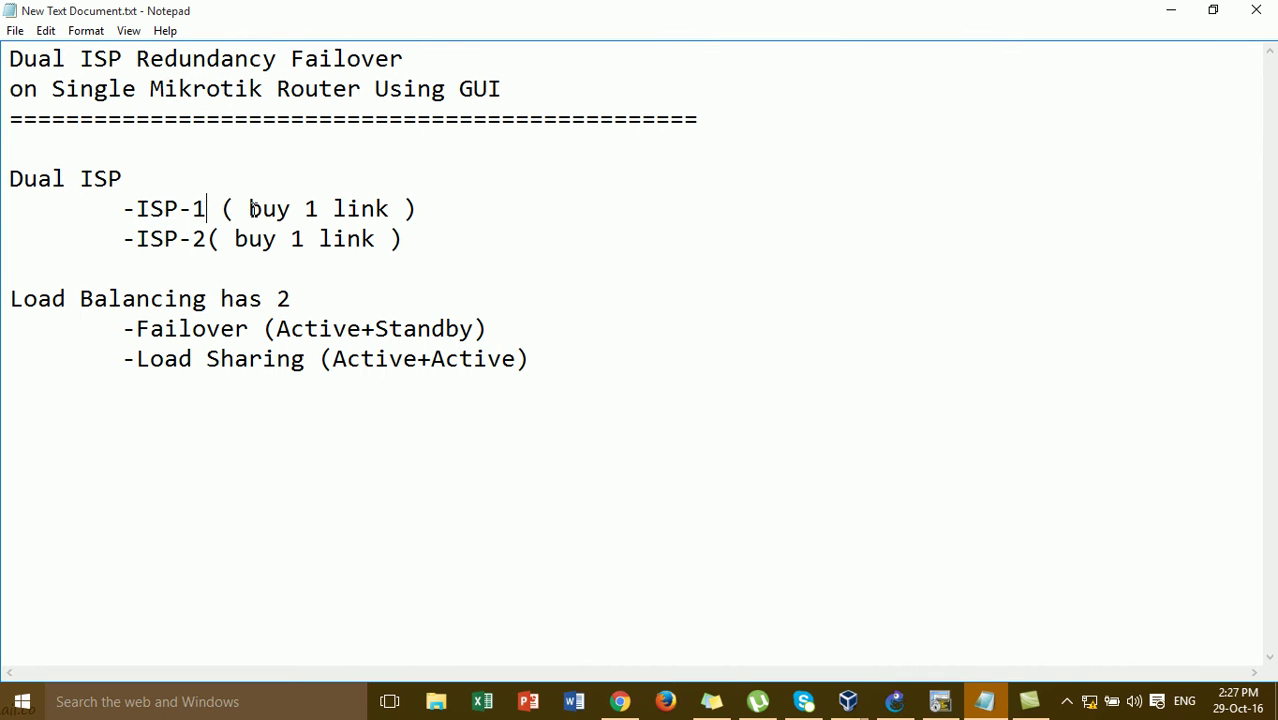
{"action": "left_click", "coordinate": [428, 212]}
Step: Read the Failover and Load Sharing descriptions, then minimize Notepad and bring up GNS3
{"action": "left_click_drag", "start_coordinate": [340, 331], "coordinate": [453, 348]}
{"action": "left_click", "coordinate": [460, 330]}
{"action": "left_click", "coordinate": [453, 348]}
{"action": "left_click", "coordinate": [274, 405]}
{"action": "left_click_drag", "start_coordinate": [185, 362], "coordinate": [365, 386]}
{"action": "left_click", "coordinate": [410, 401]}
{"action": "left_click", "coordinate": [152, 298]}
{"action": "left_click_drag", "start_coordinate": [252, 298], "coordinate": [292, 298]}
{"action": "left_click", "coordinate": [291, 298]}
{"action": "left_click", "coordinate": [327, 407]}
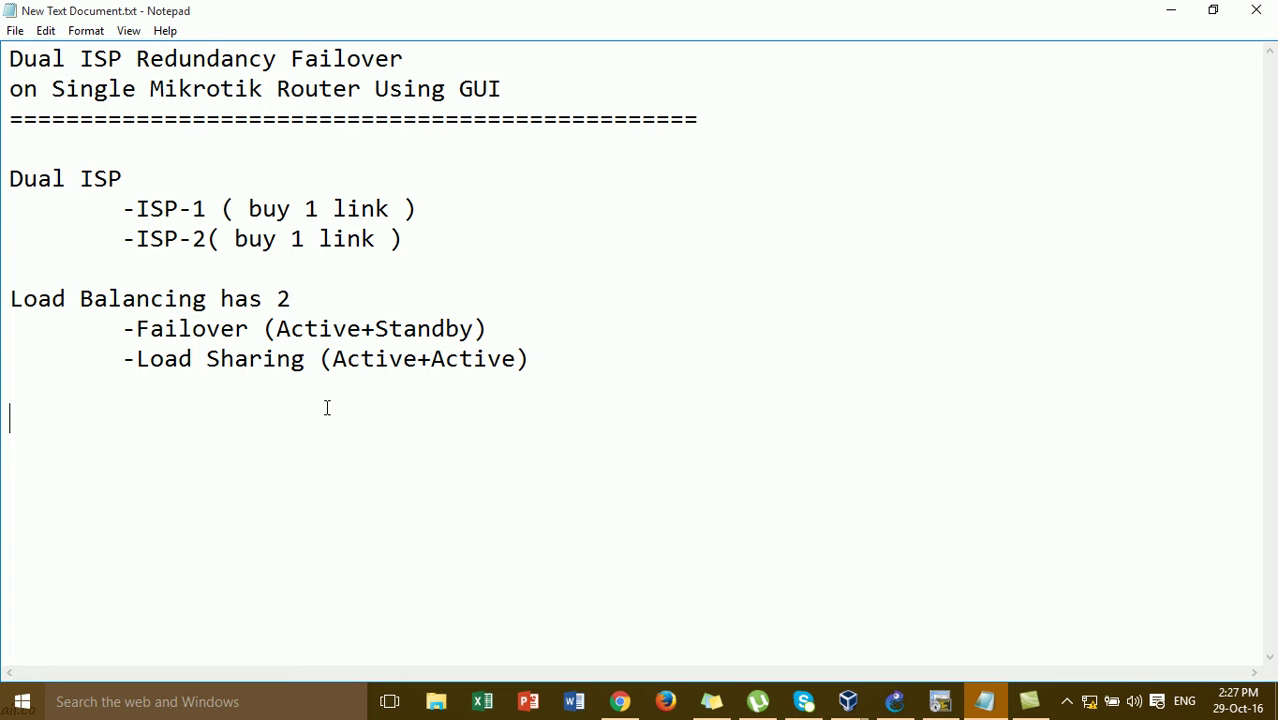
{"action": "left_click", "coordinate": [1173, 14]}
{"action": "left_click", "coordinate": [894, 701]}
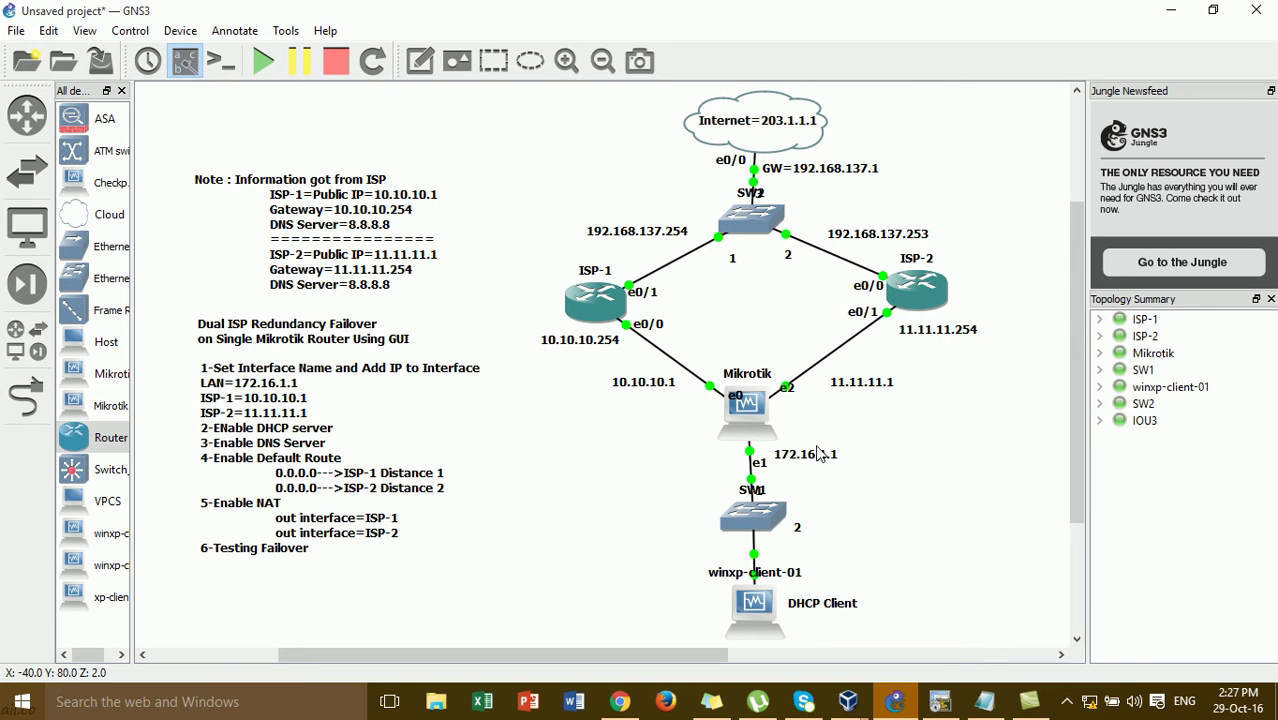
Step: Inspect the GNS3 canvas's ISP details and its six-step configuration plan note
{"action": "mouse_move", "coordinate": [756, 622]}
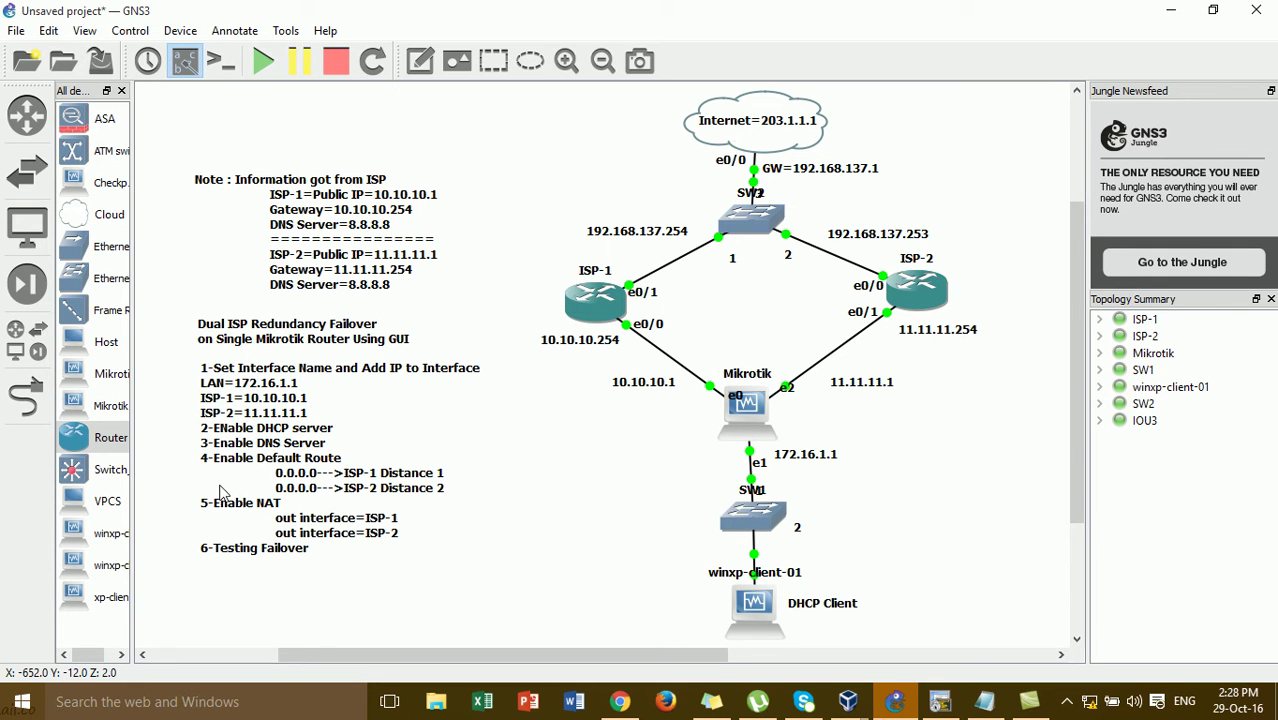
{"action": "left_click", "coordinate": [394, 430]}
{"action": "left_click", "coordinate": [515, 474]}
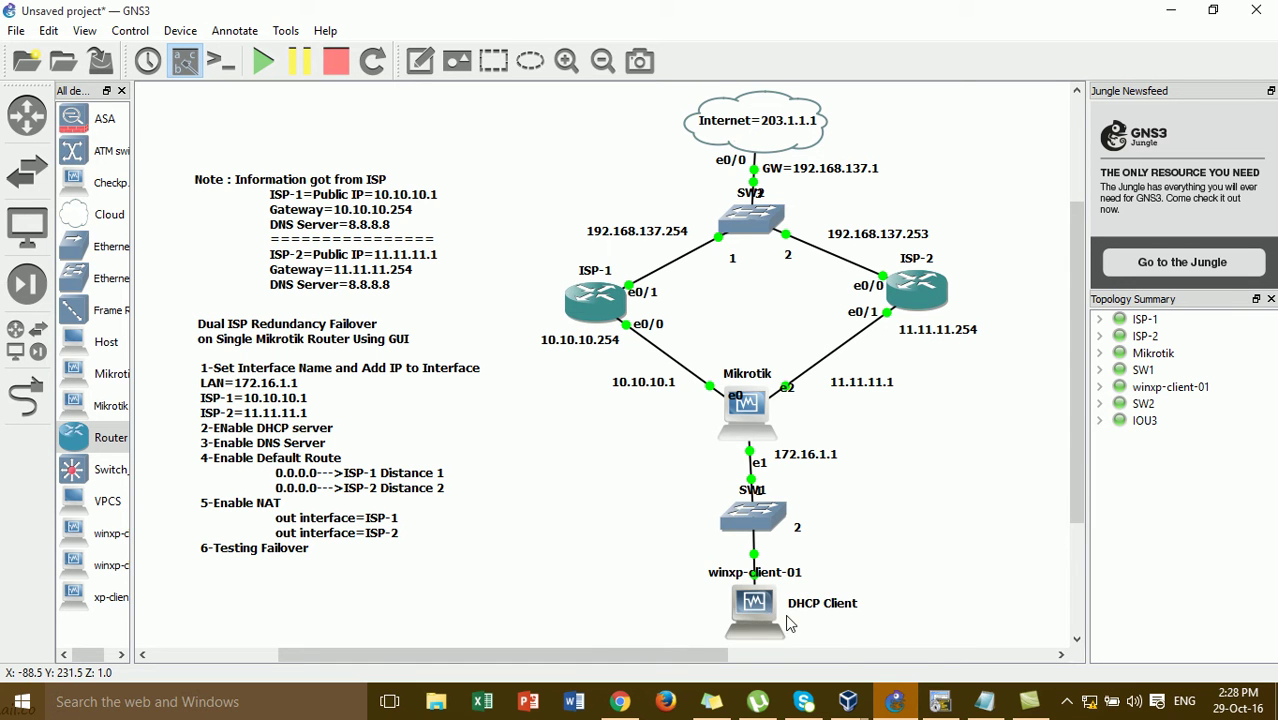
Step: Launch WinBox on the Windows XP client and connect to the discovered MikroTik router
{"action": "mouse_move", "coordinate": [850, 706]}
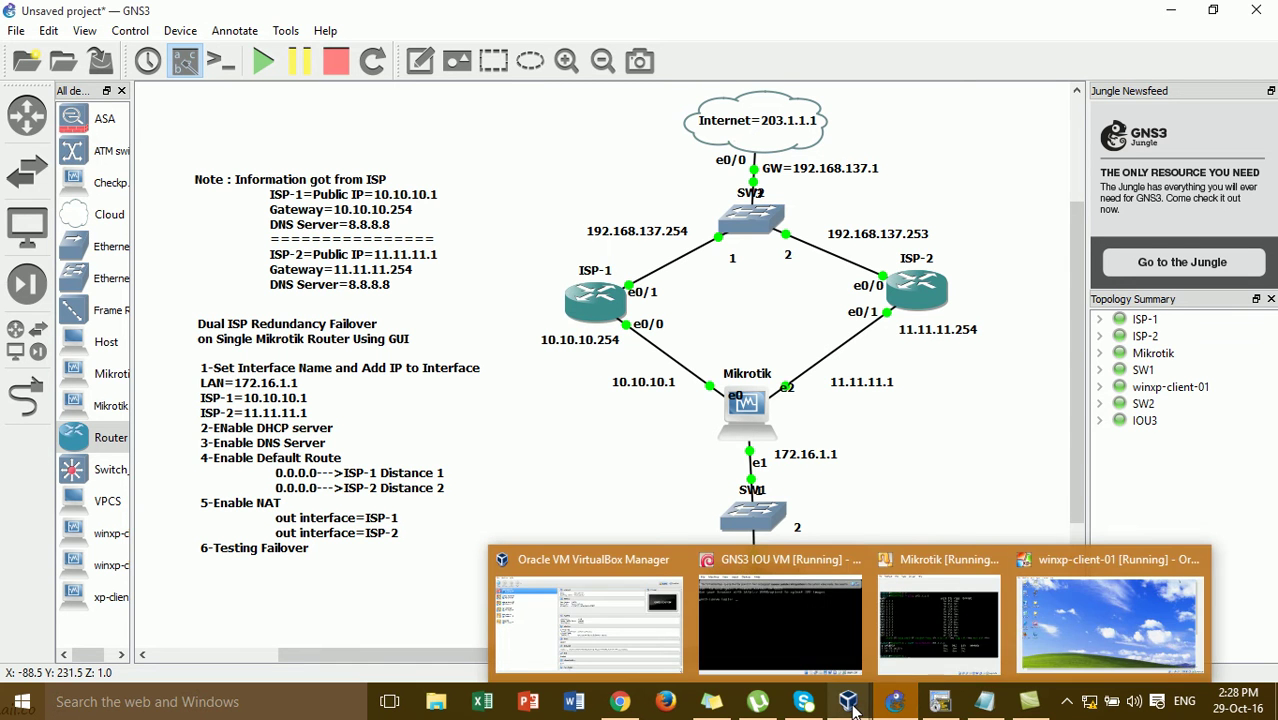
{"action": "left_click", "coordinate": [1077, 594]}
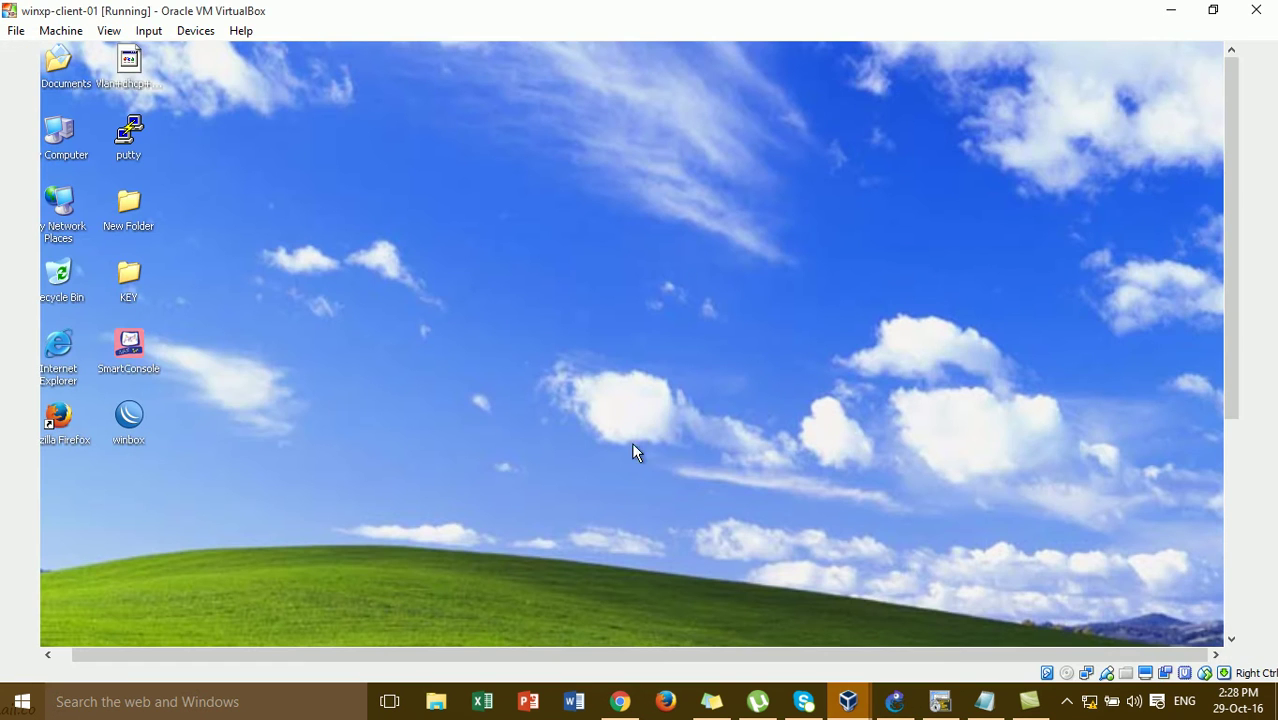
{"action": "left_click", "coordinate": [133, 437]}
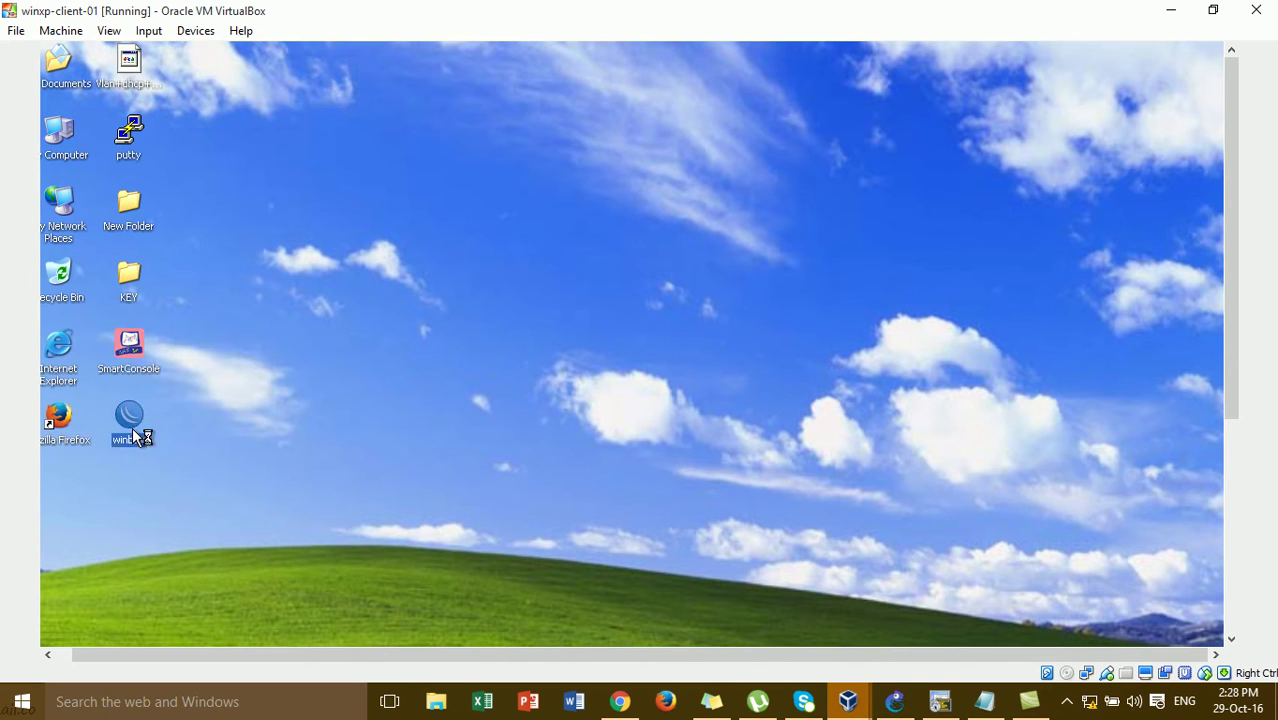
{"action": "double_click", "coordinate": [133, 437]}
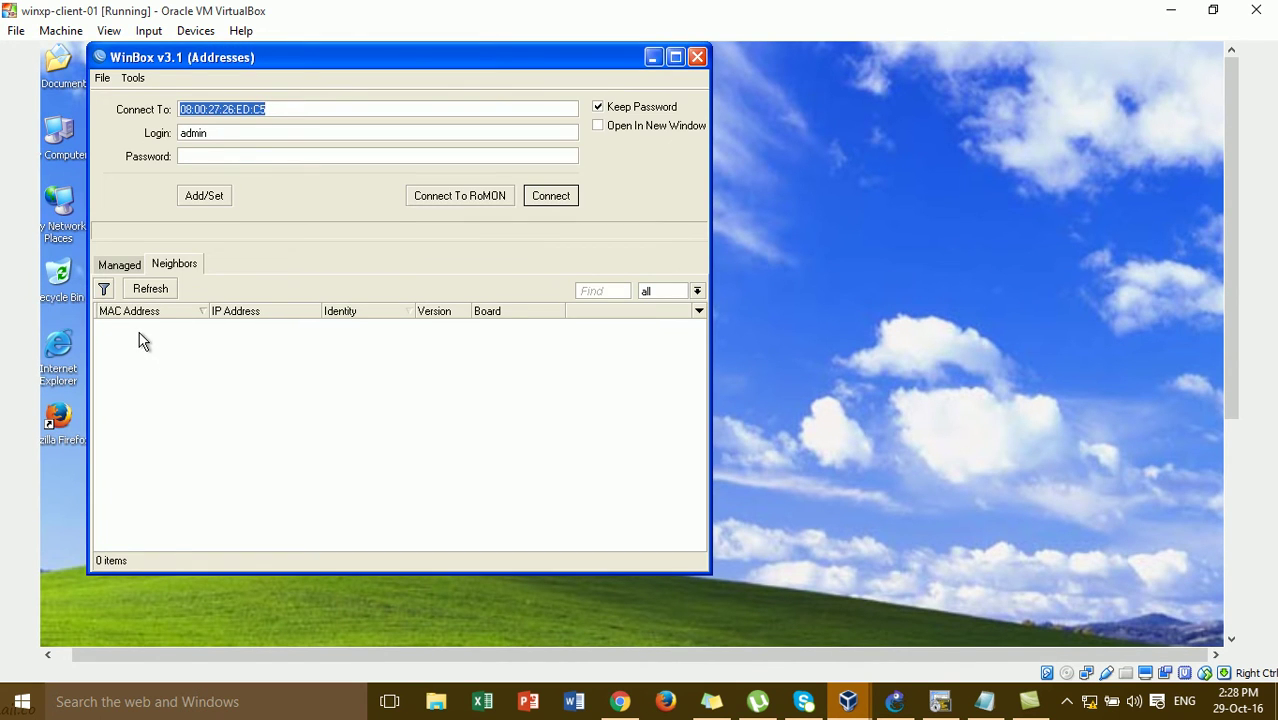
{"action": "left_click", "coordinate": [135, 327]}
{"action": "left_click", "coordinate": [552, 199]}
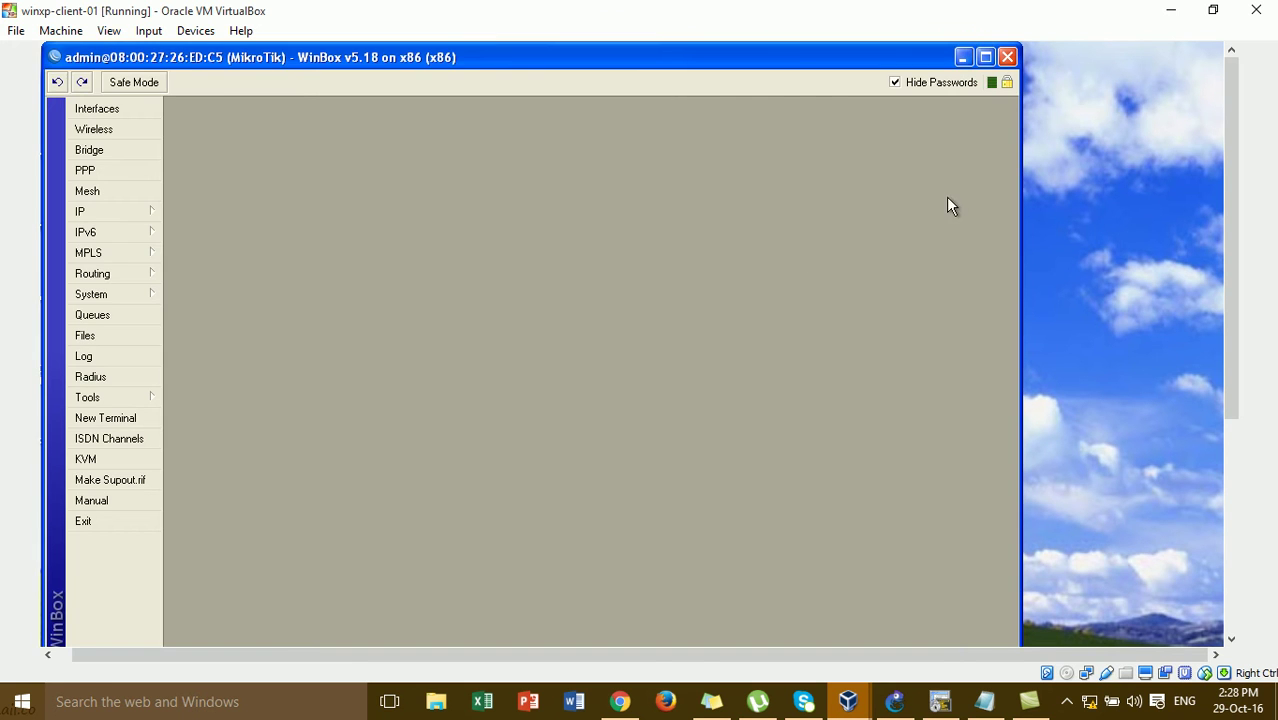
Step: Place the client window beside GNS3 and review the ISP-1, ISP-2 and LAN interfaces
{"action": "left_click", "coordinate": [1213, 9]}
{"action": "left_click_drag", "start_coordinate": [727, 112], "coordinate": [909, 62]}
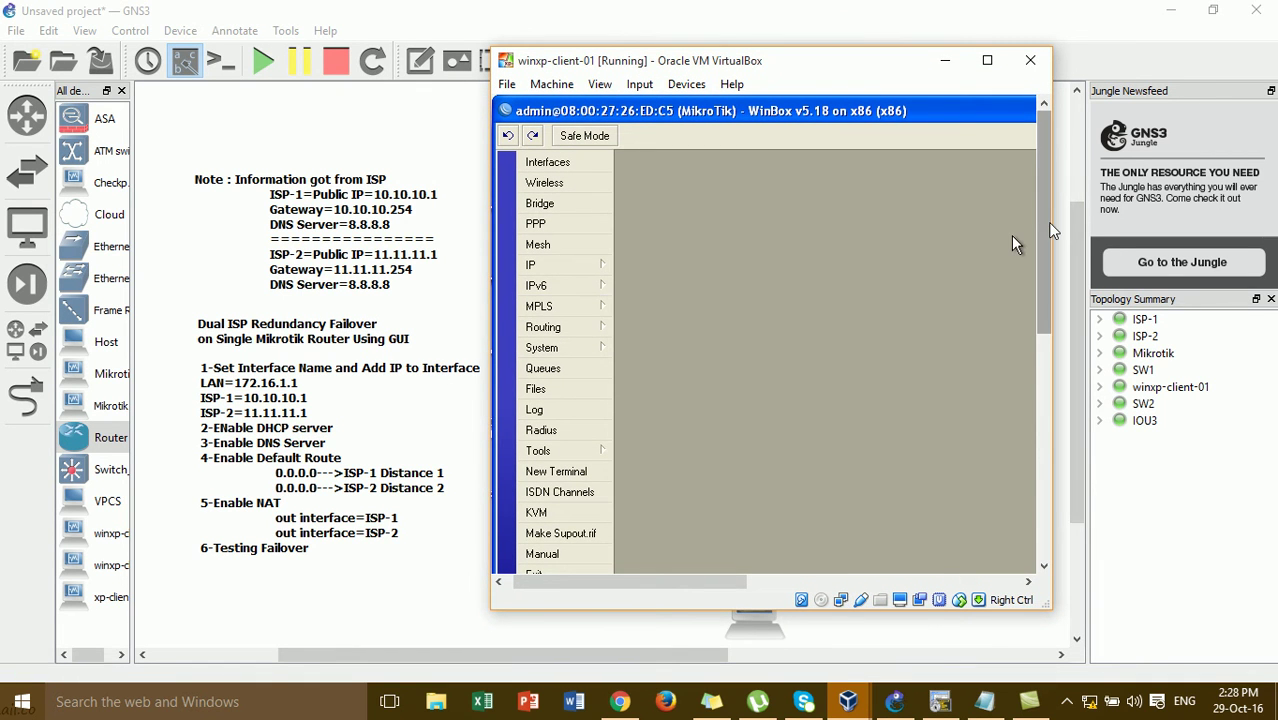
{"action": "left_click_drag", "start_coordinate": [1052, 230], "coordinate": [1267, 240]}
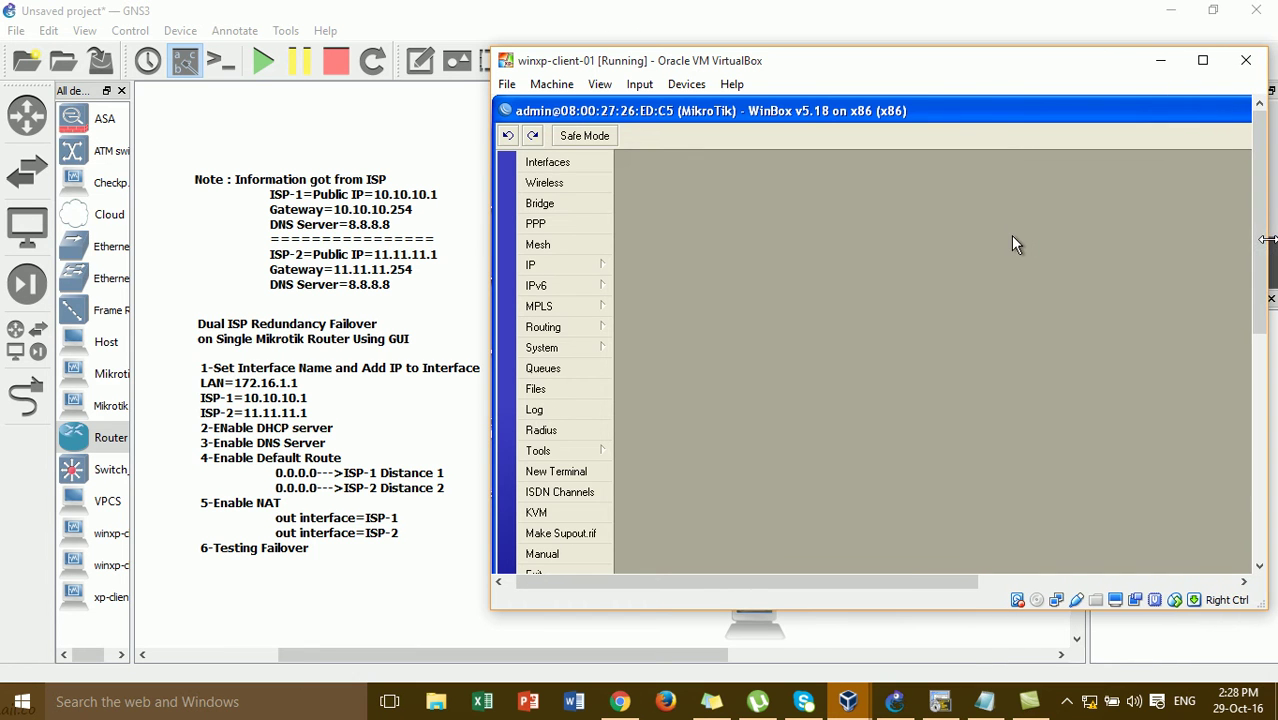
{"action": "left_click", "coordinate": [584, 162]}
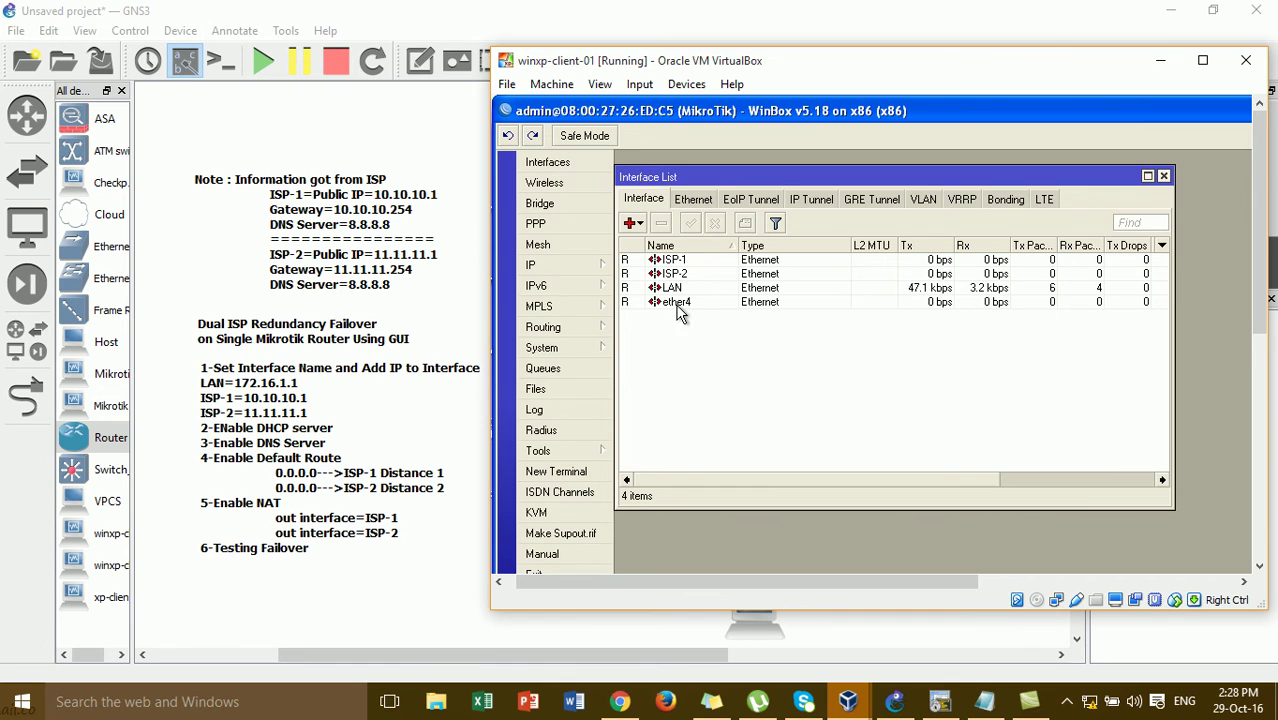
{"action": "left_click", "coordinate": [668, 262]}
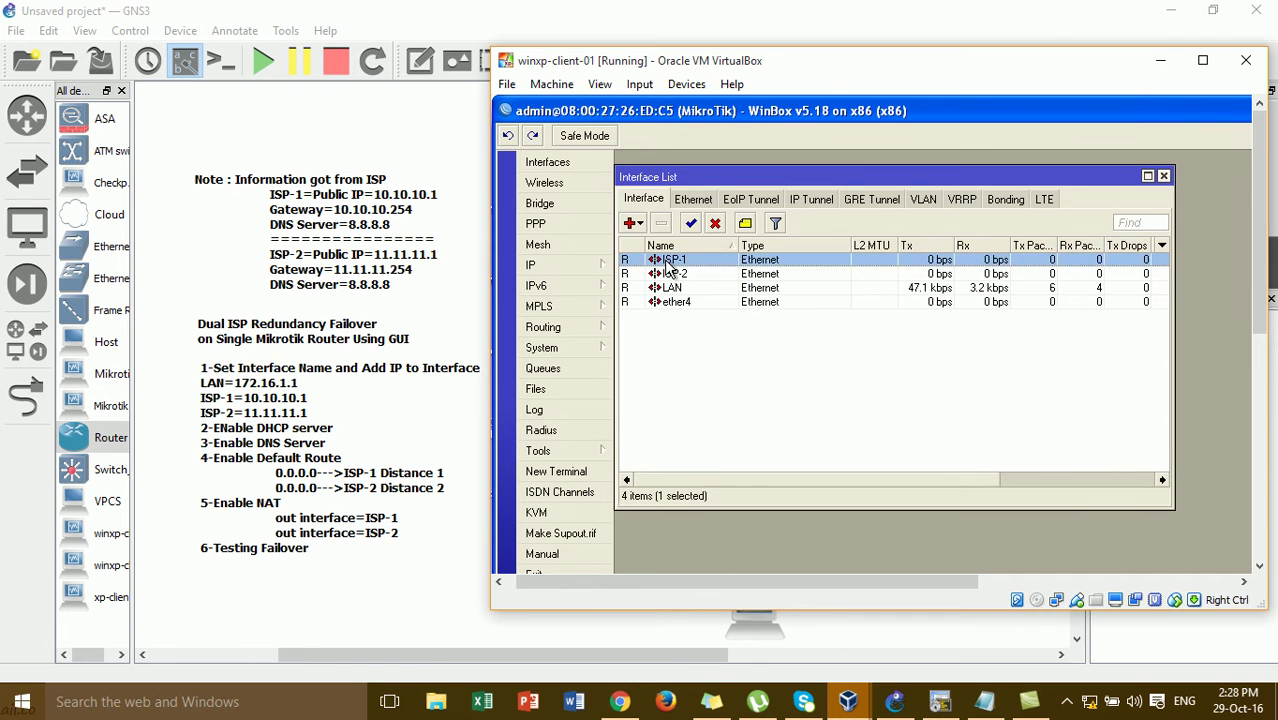
{"action": "left_click", "coordinate": [673, 272]}
{"action": "left_click", "coordinate": [675, 288]}
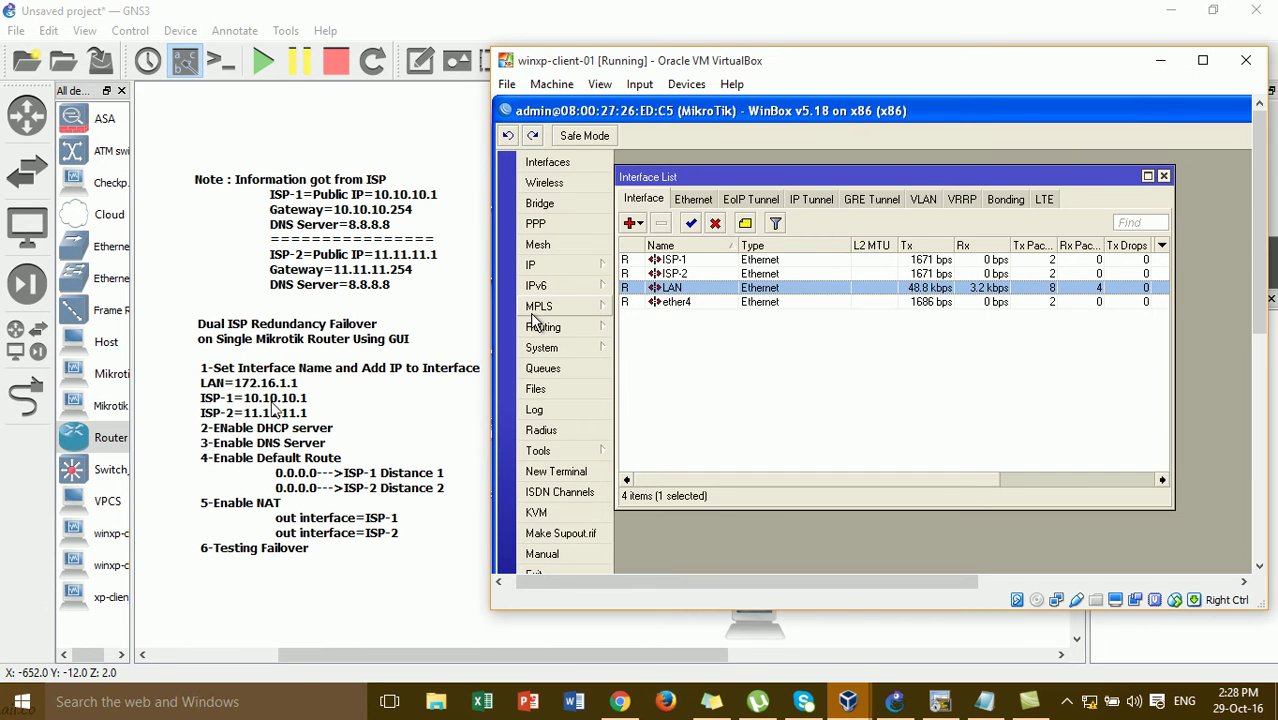
{"action": "left_click", "coordinate": [590, 268]}
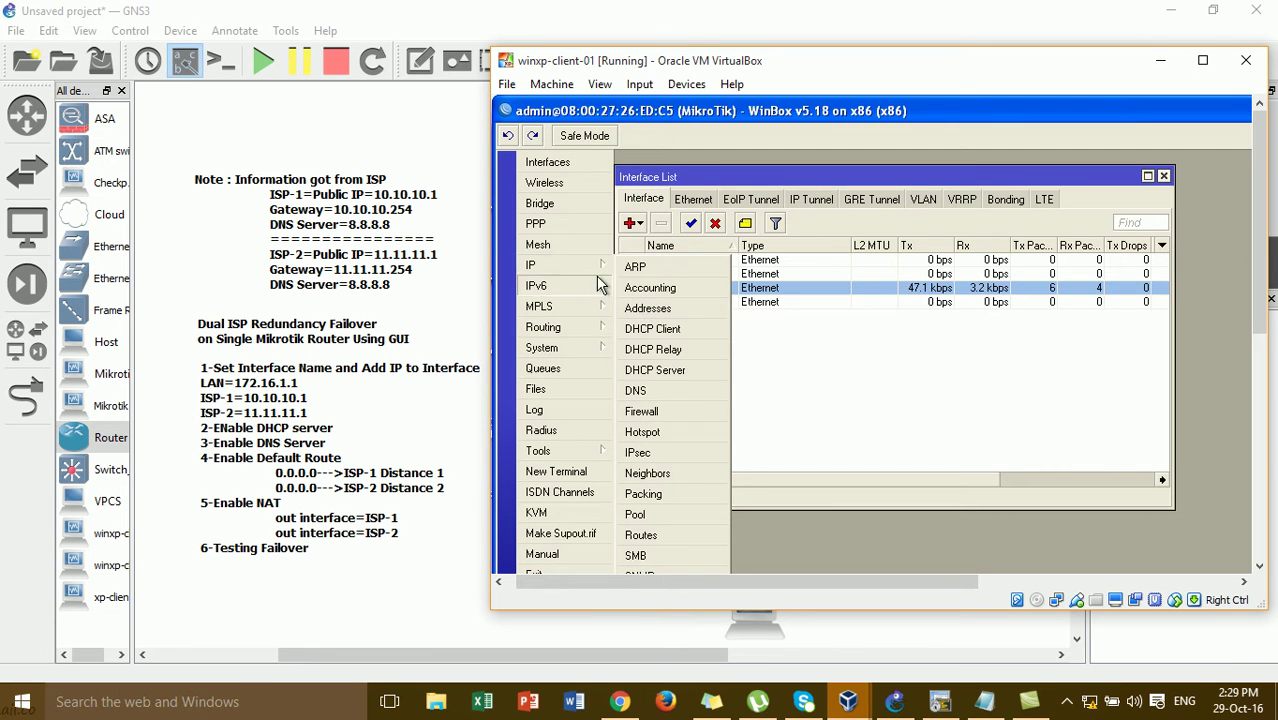
Step: Add address 172.16.1.1/24 on the LAN interface
{"action": "left_click", "coordinate": [674, 310]}
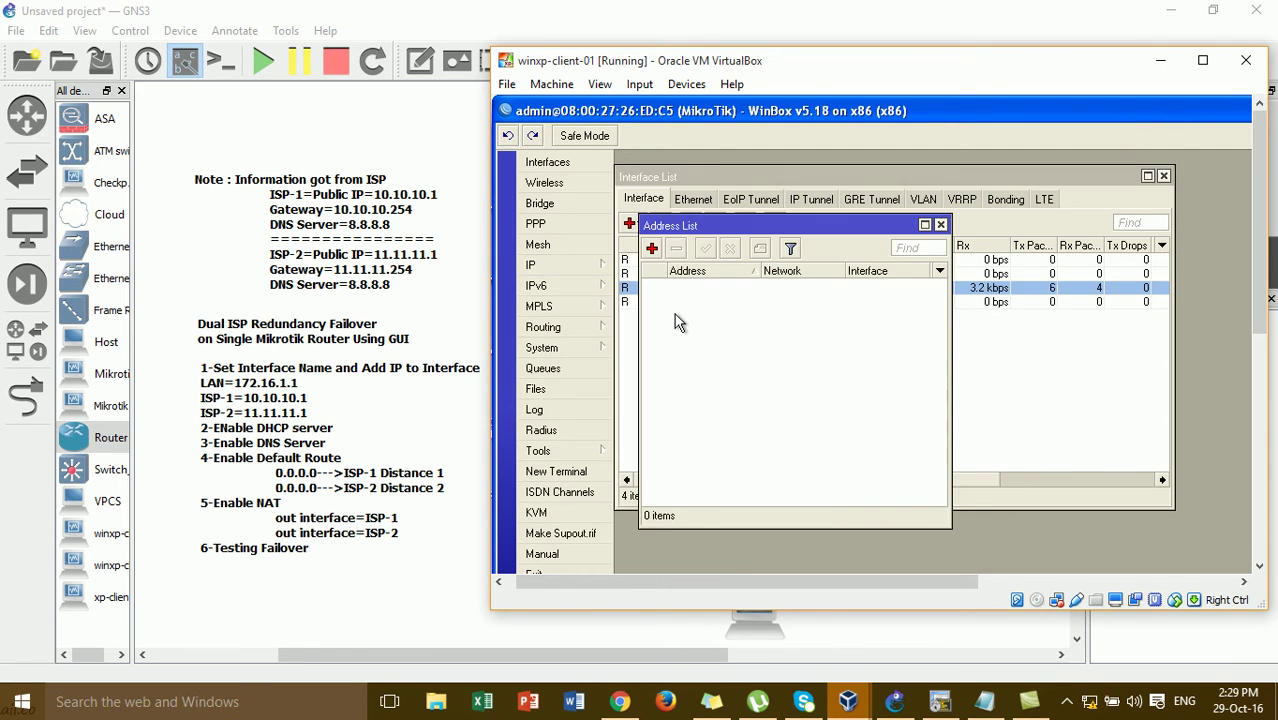
{"action": "left_click", "coordinate": [652, 249]}
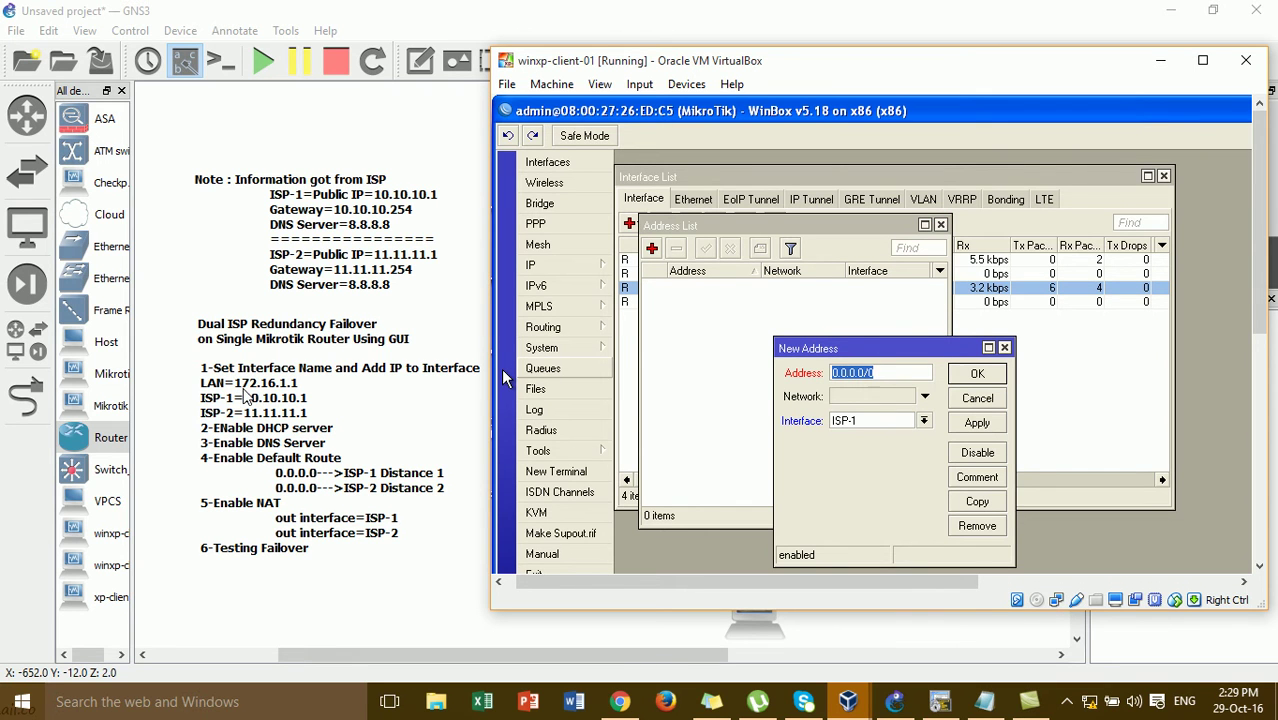
{"action": "type", "text": "172.16.1.1/24"}
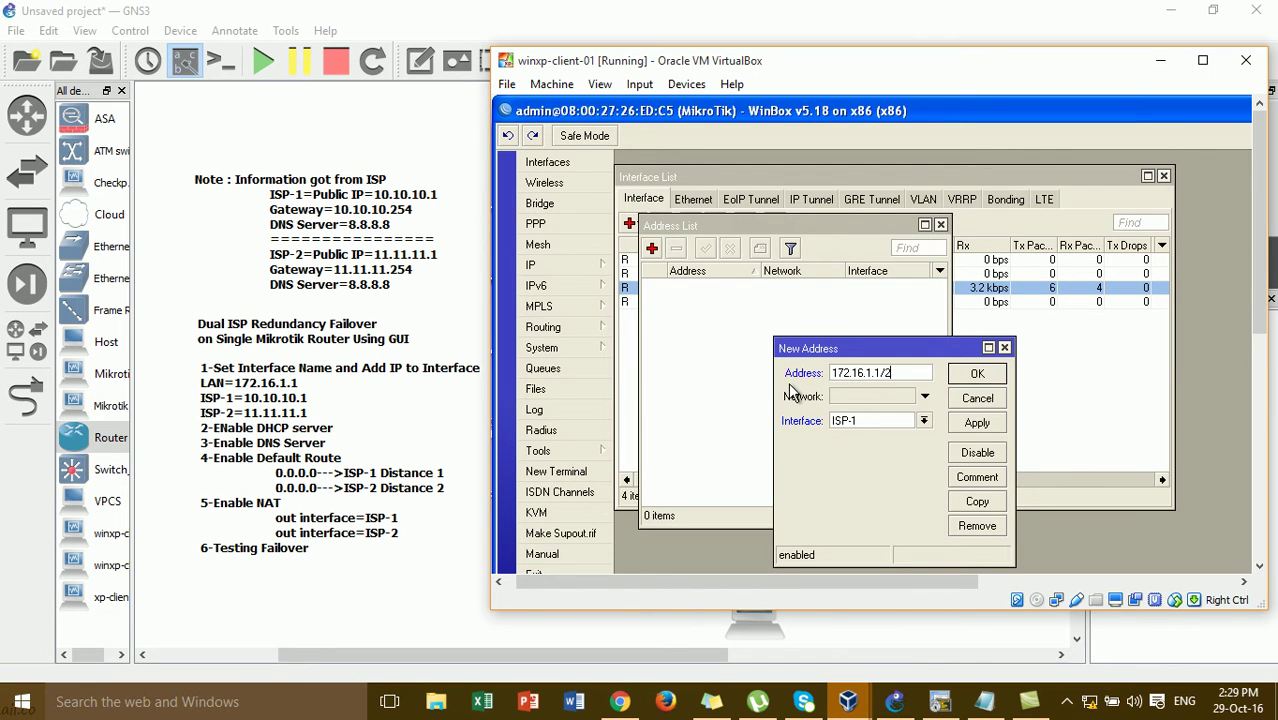
{"action": "left_click", "coordinate": [924, 421]}
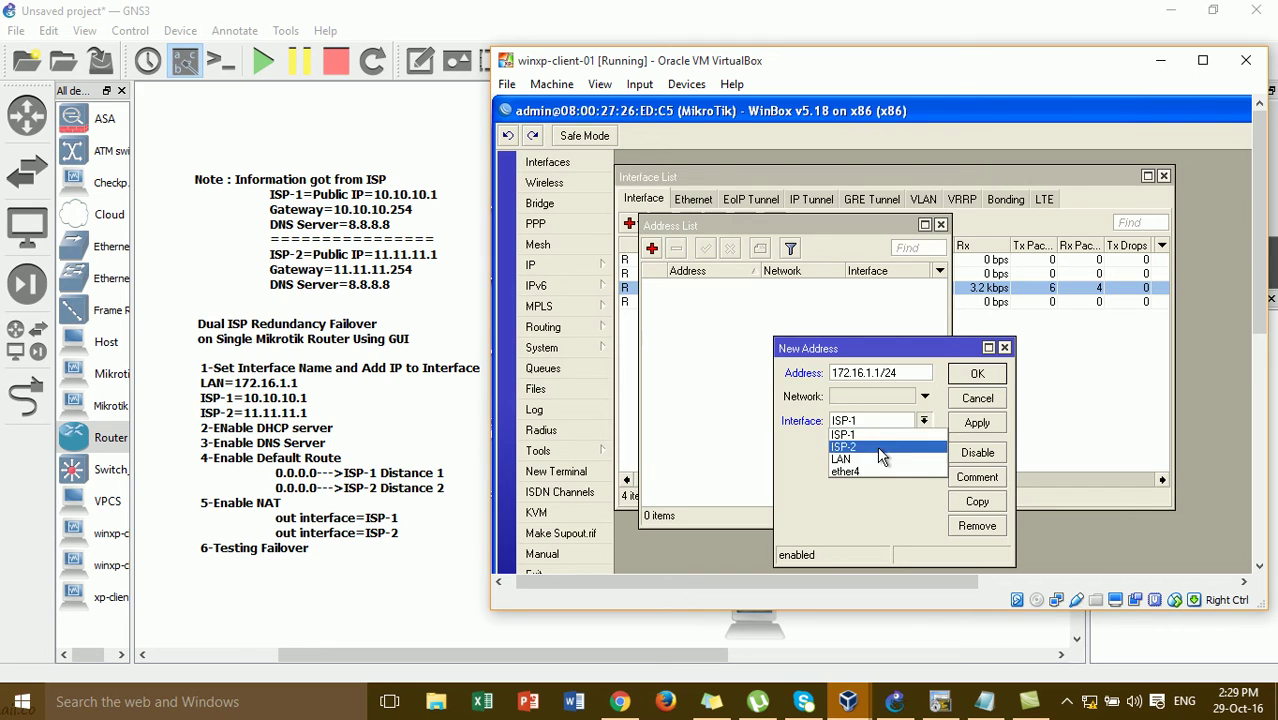
{"action": "left_click", "coordinate": [878, 459]}
{"action": "left_click", "coordinate": [977, 423]}
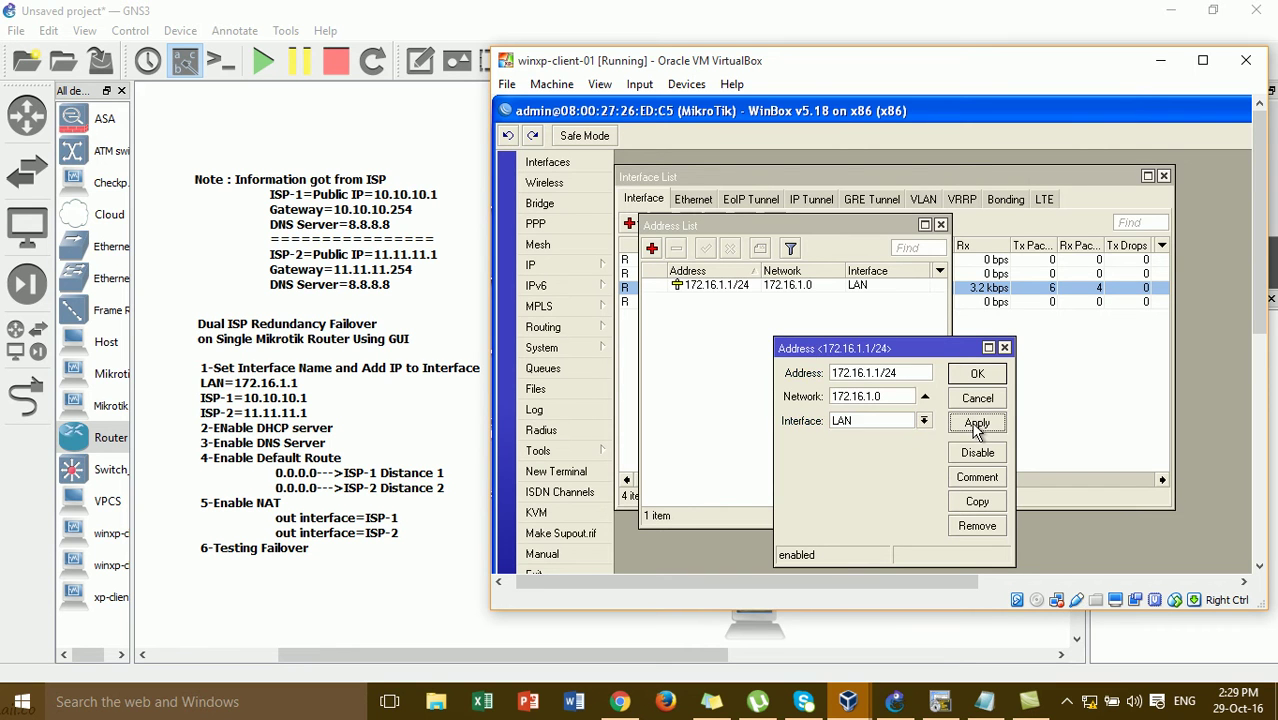
{"action": "left_click", "coordinate": [977, 374]}
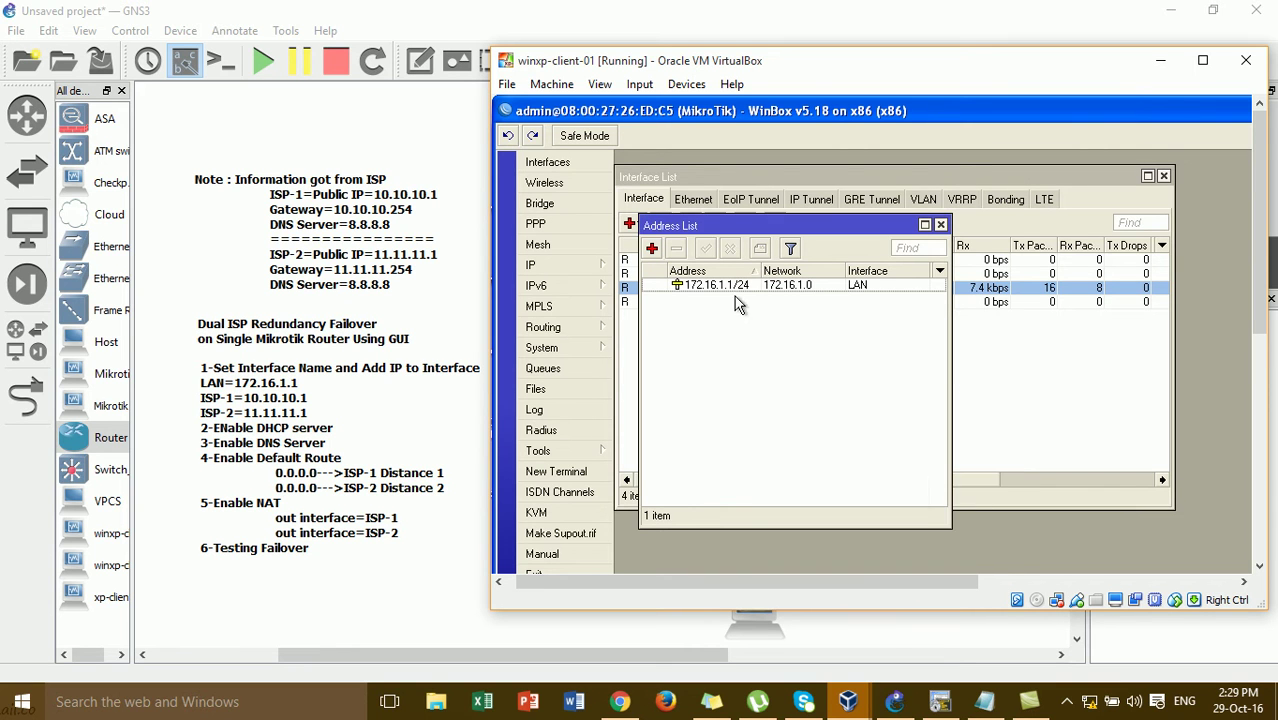
Step: Add address 10.10.10.1/24 on the ISP-1 interface
{"action": "left_click", "coordinate": [653, 249]}
{"action": "type", "text": "10.10.10.1"}
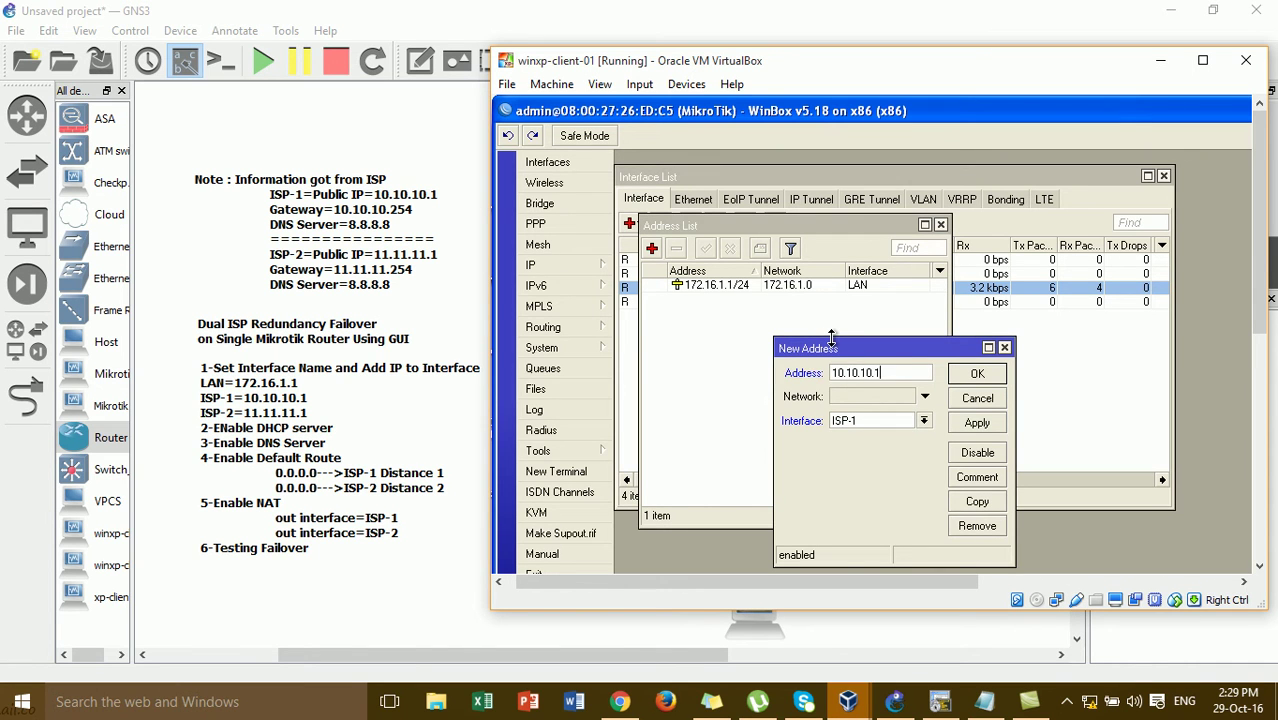
{"action": "type", "text": "24"}
{"action": "left_click", "coordinate": [977, 424]}
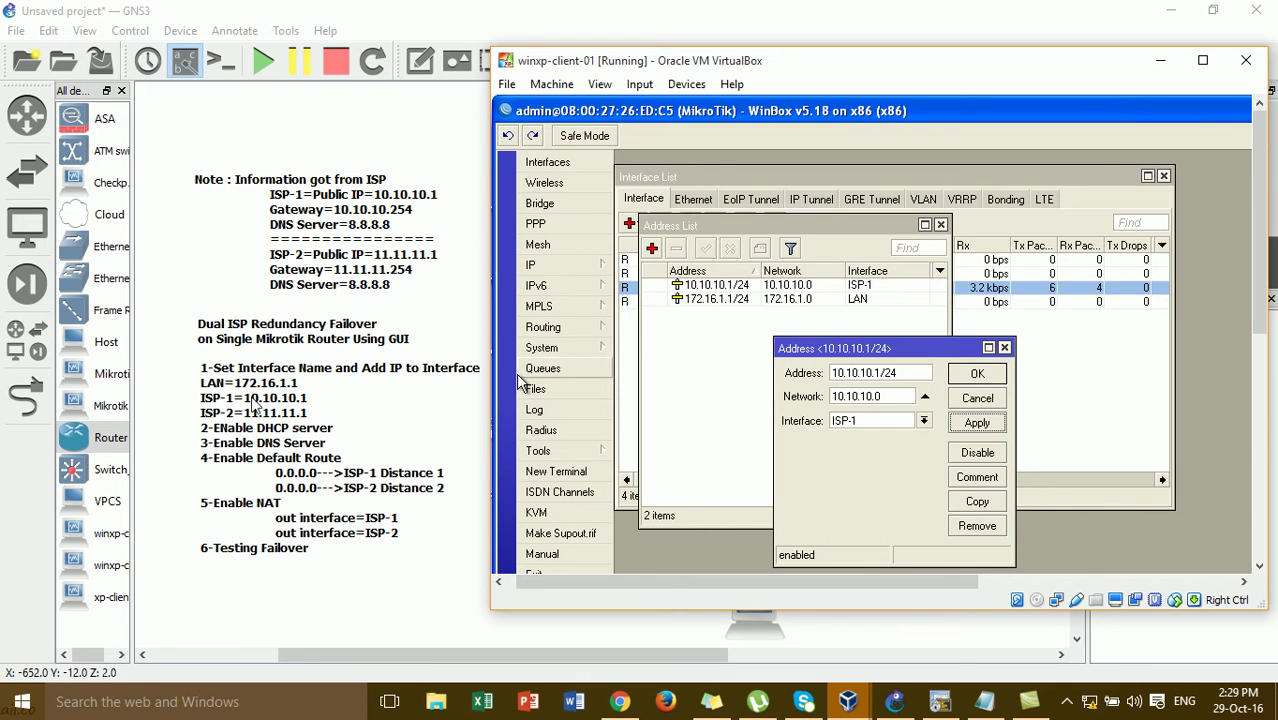
{"action": "left_click", "coordinate": [977, 373]}
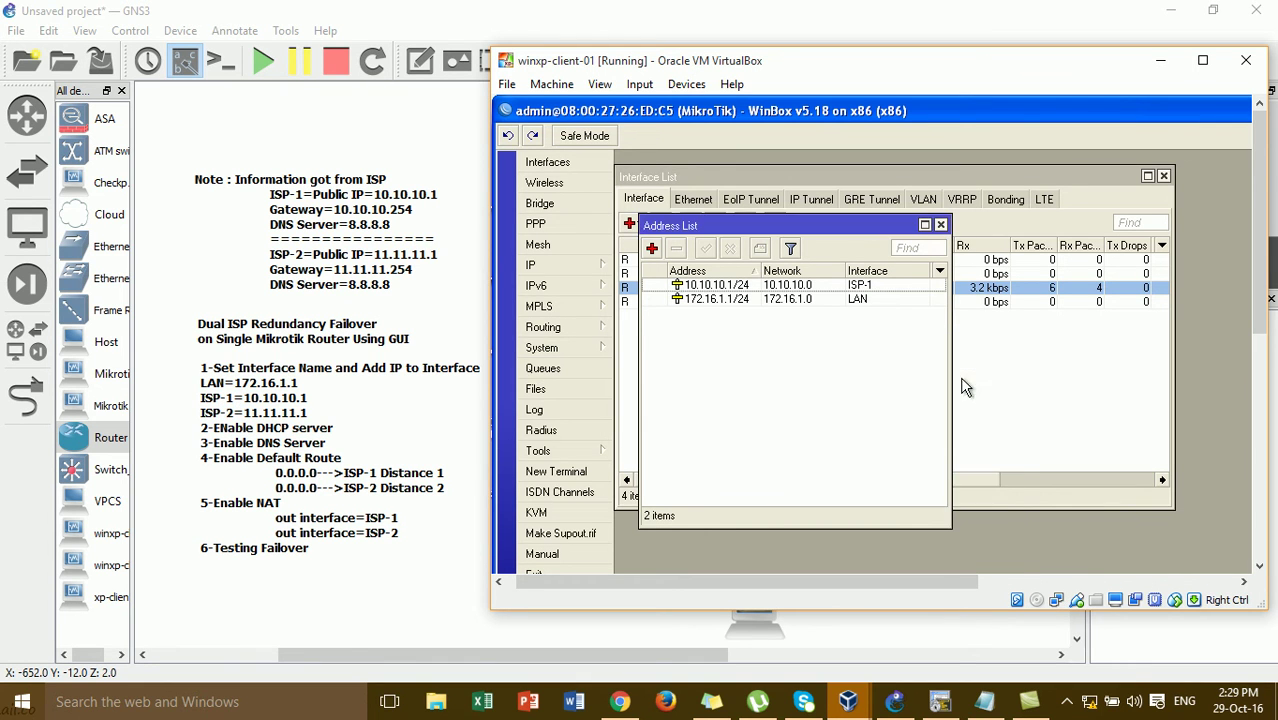
Step: Add address 11.11.11.1/24 on the ISP-2 interface and close the Address List
{"action": "left_click", "coordinate": [651, 250]}
{"action": "type", "text": "11.1.1."}
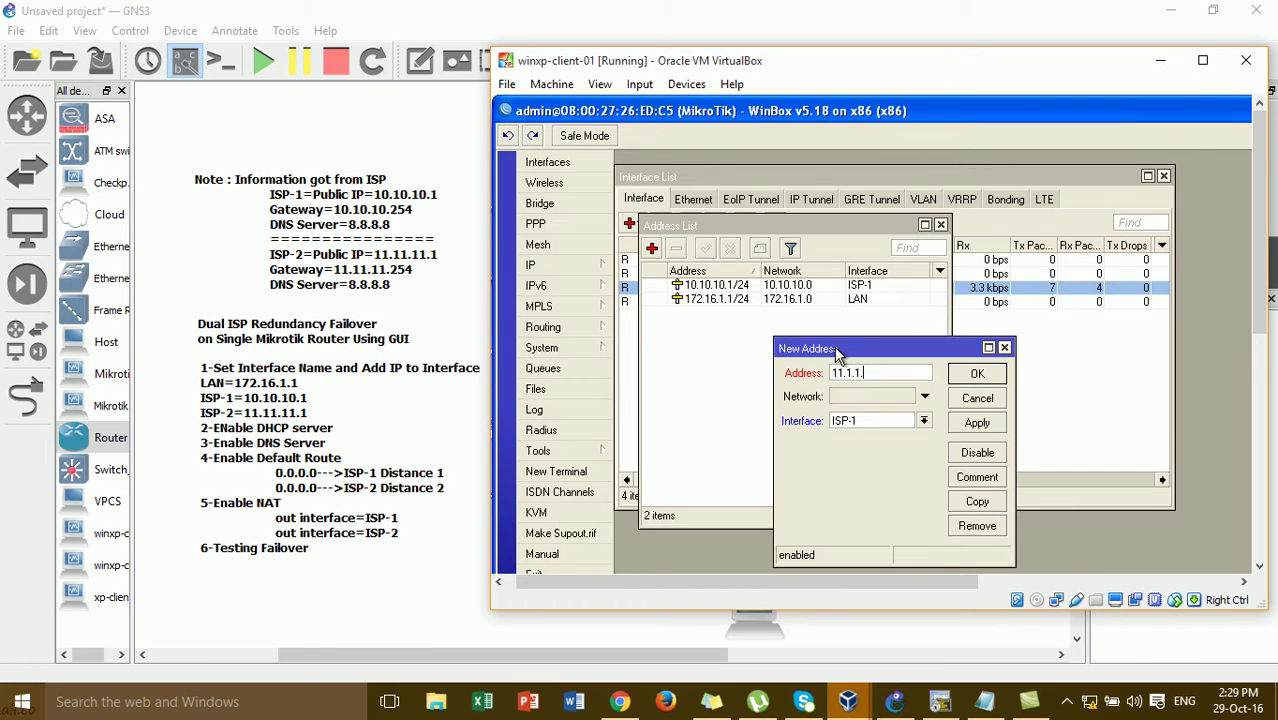
{"action": "key", "text": "BackSpace"}
{"action": "key", "text": "BackSpace"}
{"action": "type", "text": "1.1."}
{"action": "key", "text": "BackSpace"}
{"action": "type", "text": "1.1/24"}
{"action": "left_click", "coordinate": [924, 421]}
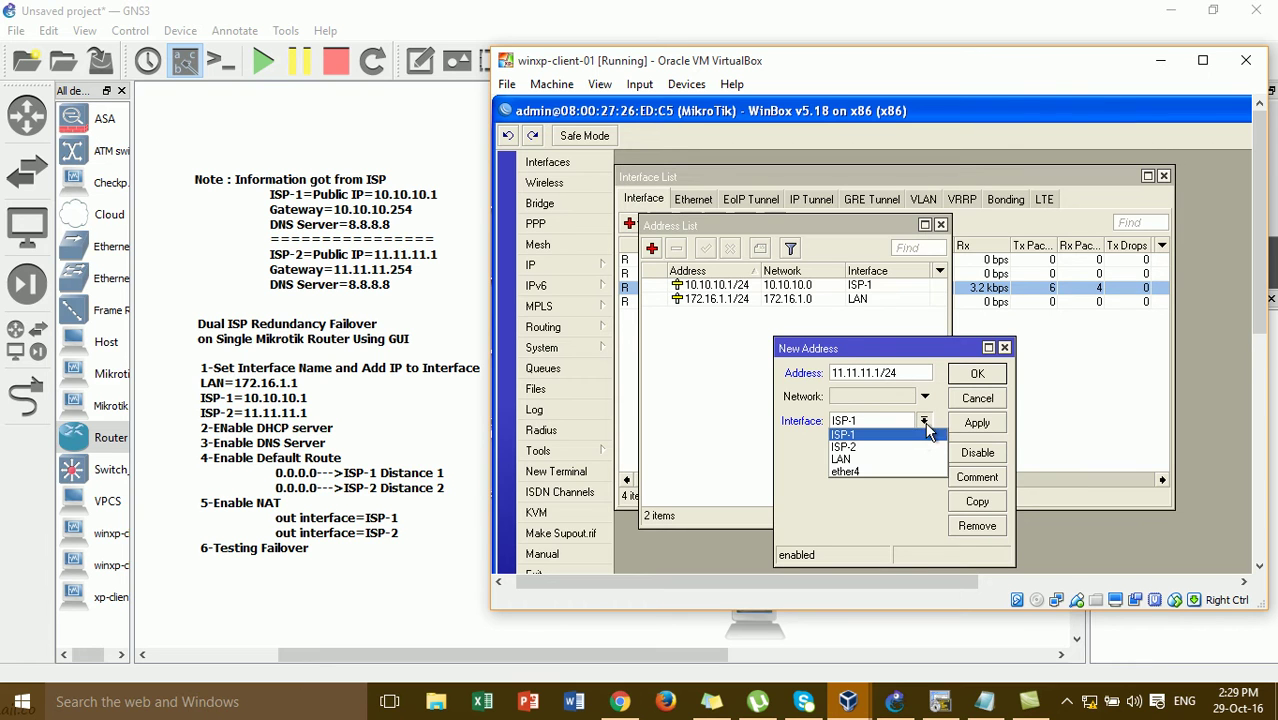
{"action": "left_click", "coordinate": [920, 447]}
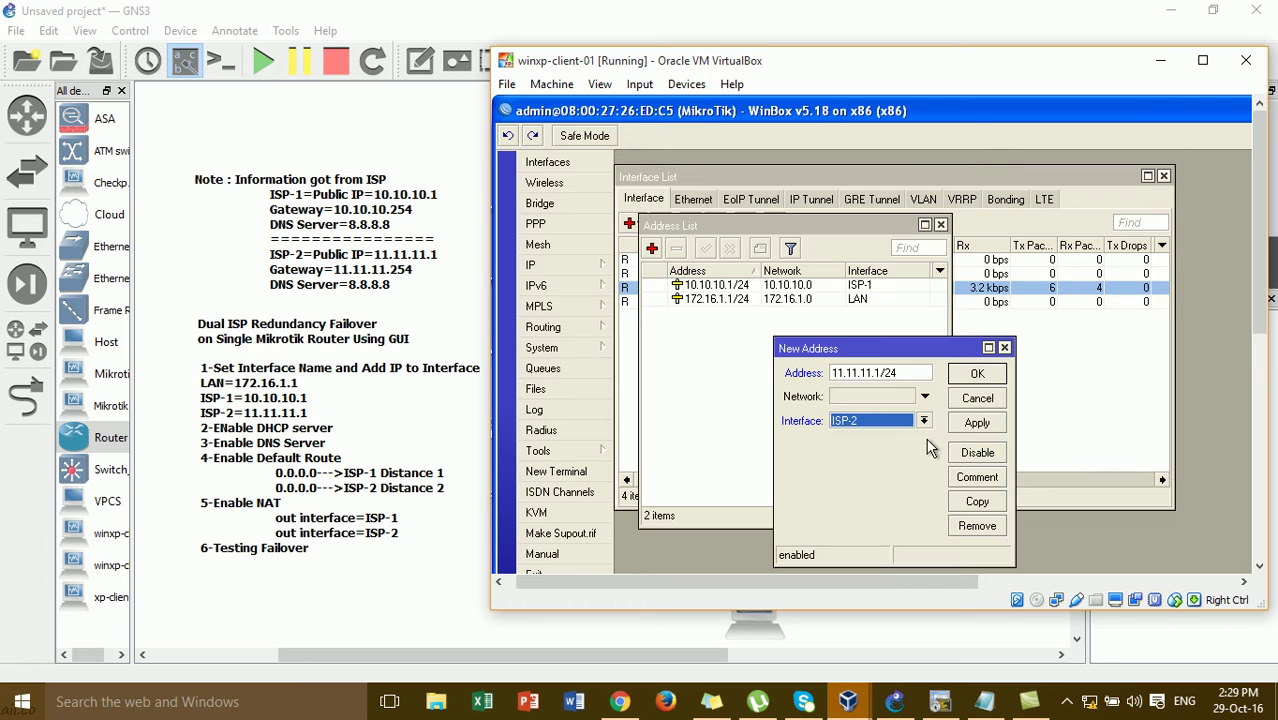
{"action": "left_click", "coordinate": [977, 424]}
{"action": "left_click", "coordinate": [979, 374]}
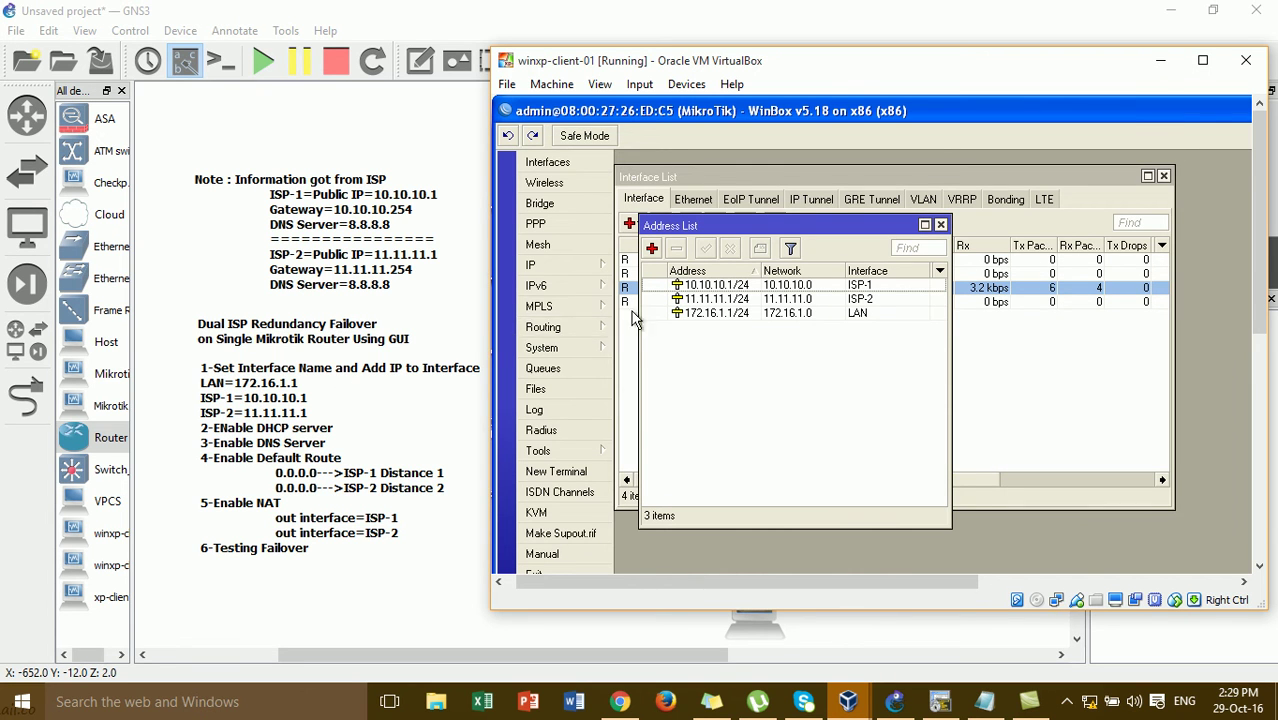
{"action": "left_click", "coordinate": [941, 225]}
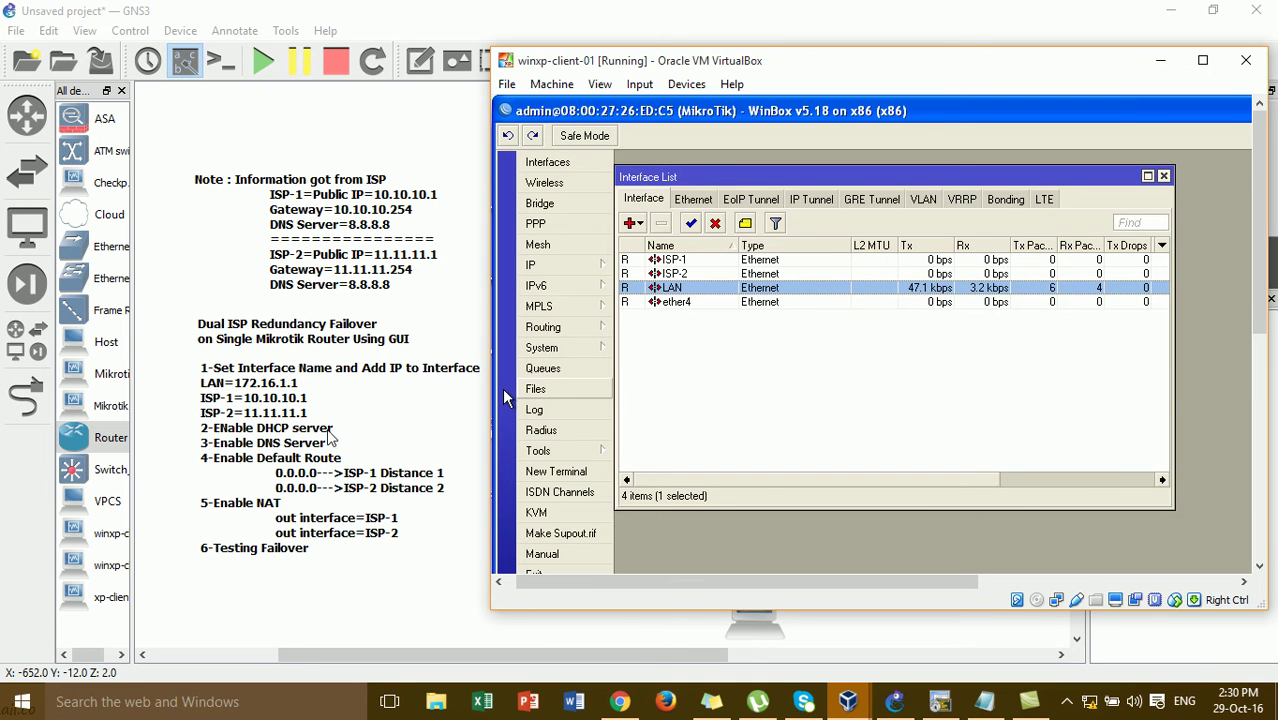
{"action": "left_click", "coordinate": [577, 268]}
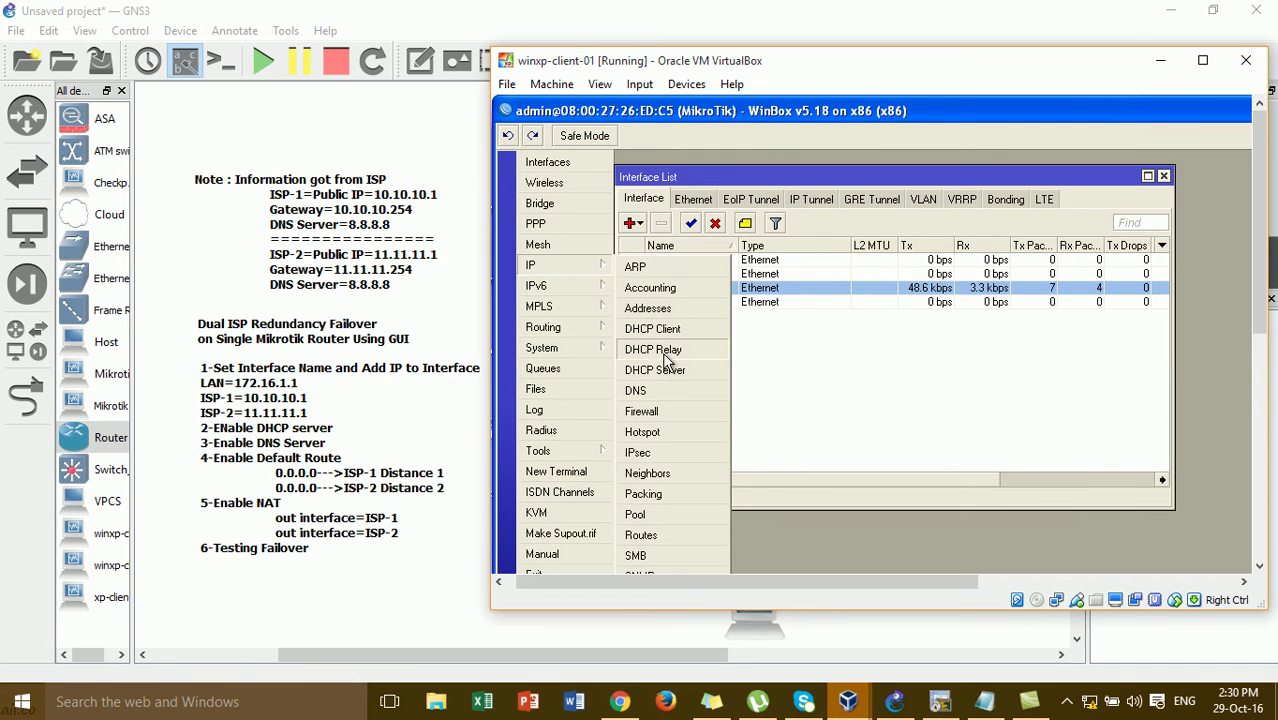
Step: Start DHCP Setup on the LAN interface with address space 172.16.1.0/24
{"action": "left_click", "coordinate": [668, 378]}
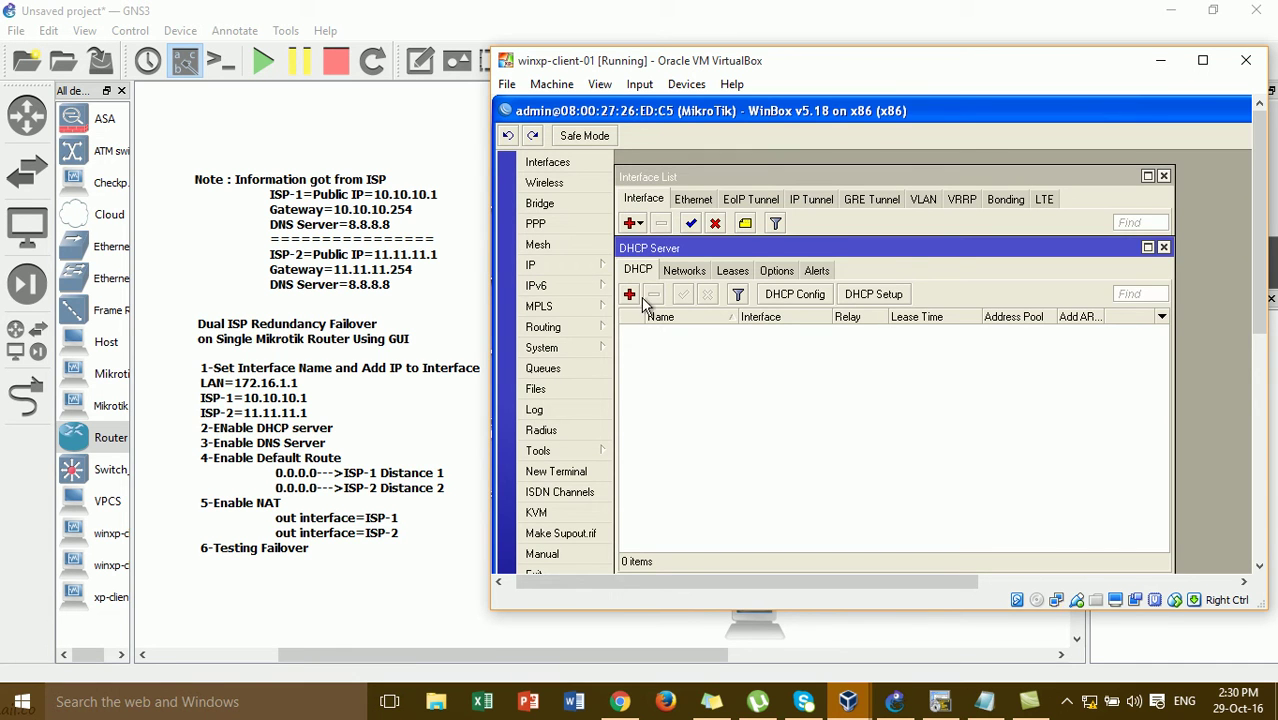
{"action": "left_click", "coordinate": [876, 300]}
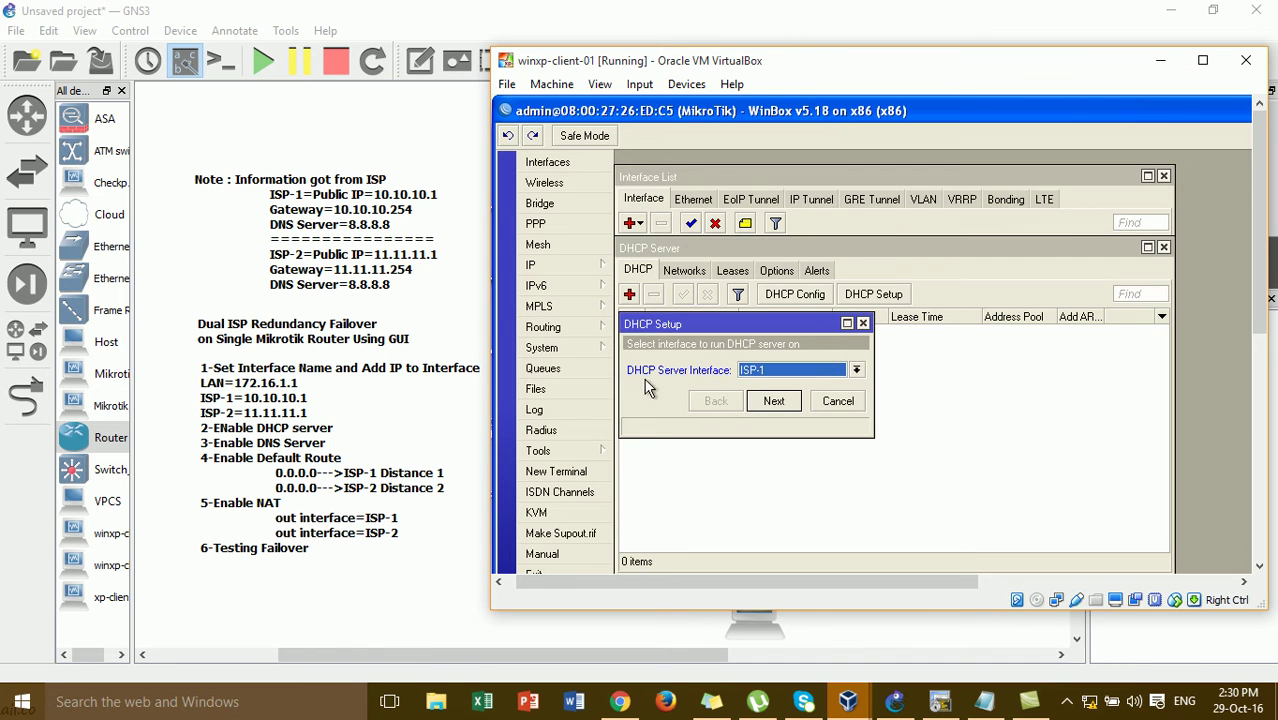
{"action": "left_click", "coordinate": [762, 372]}
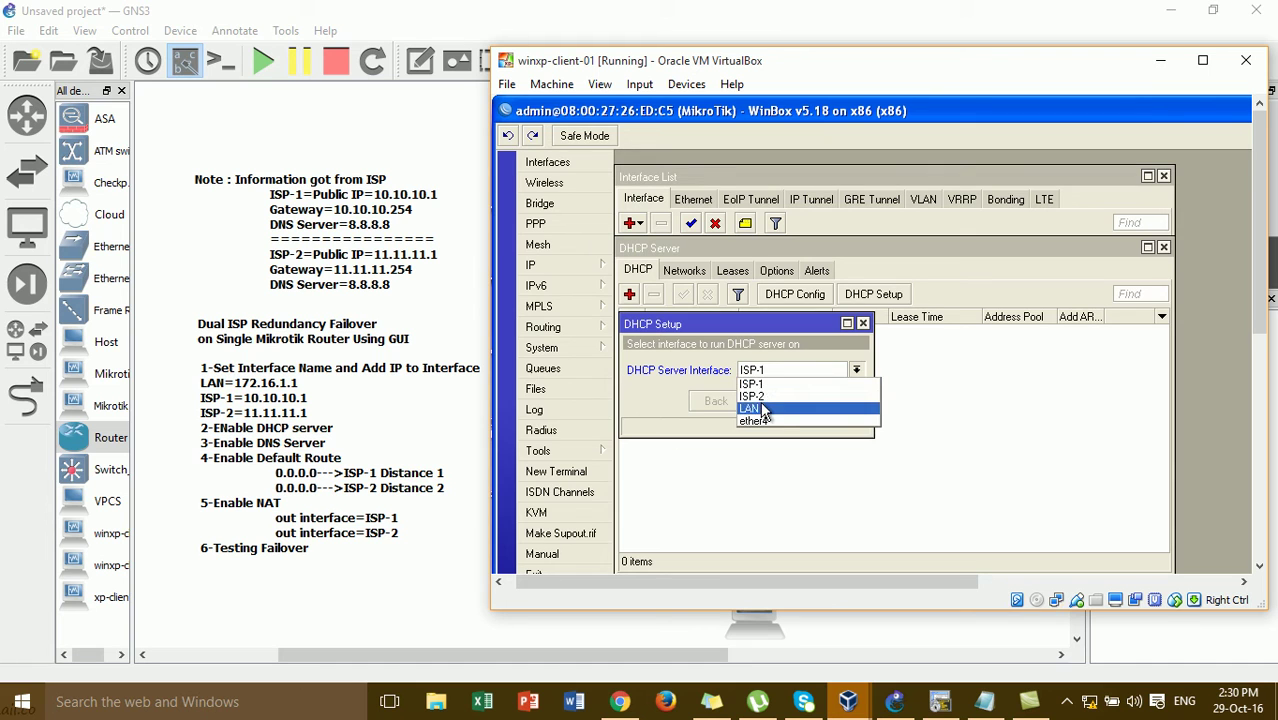
{"action": "left_click", "coordinate": [764, 410]}
{"action": "left_click", "coordinate": [774, 401]}
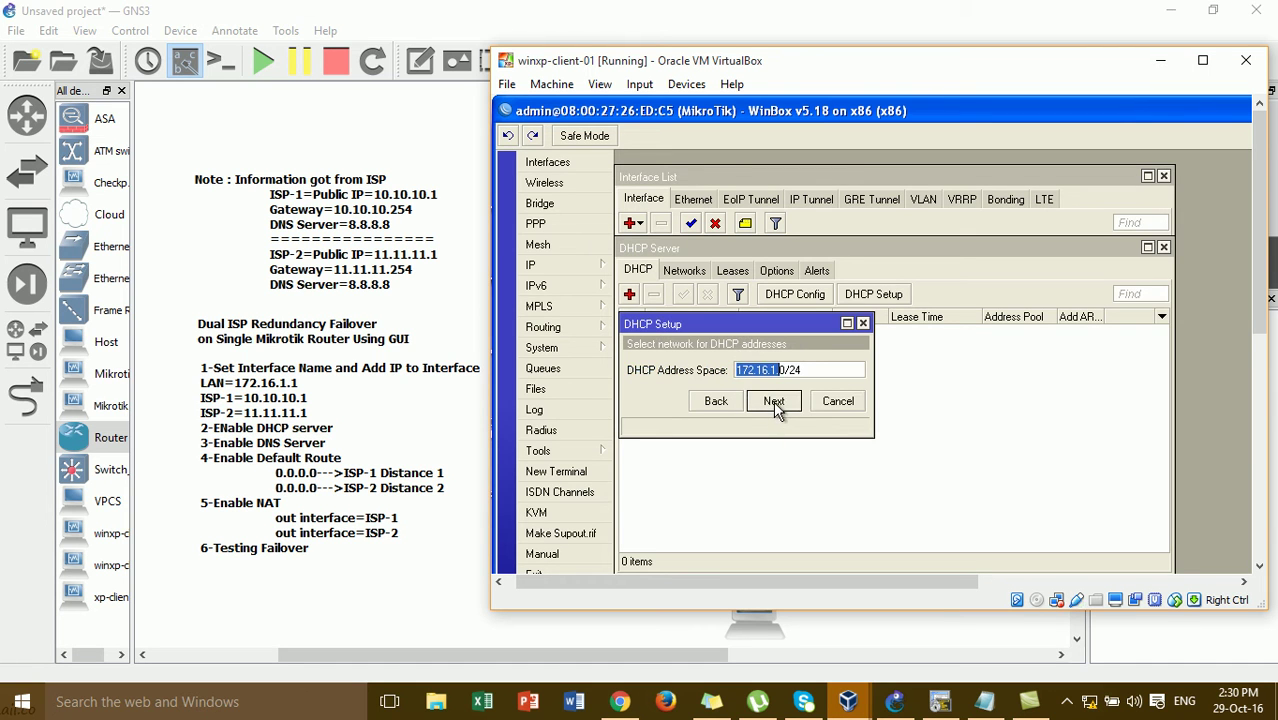
{"action": "key", "text": "End"}
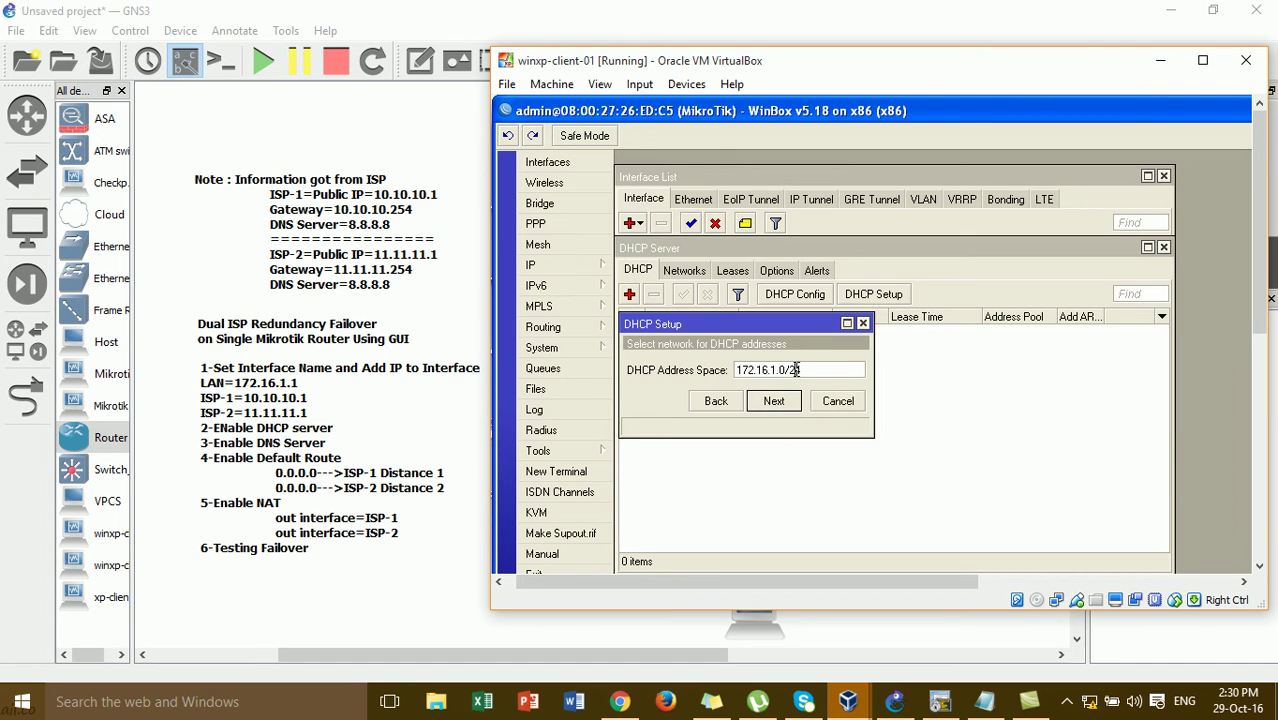
{"action": "left_click", "coordinate": [797, 400]}
Step: Accept gateway 172.16.1.1, range 172.16.1.2-172.16.1.254, DNS 8.8.8.8 and 3-day leases
{"action": "left_click", "coordinate": [815, 366]}
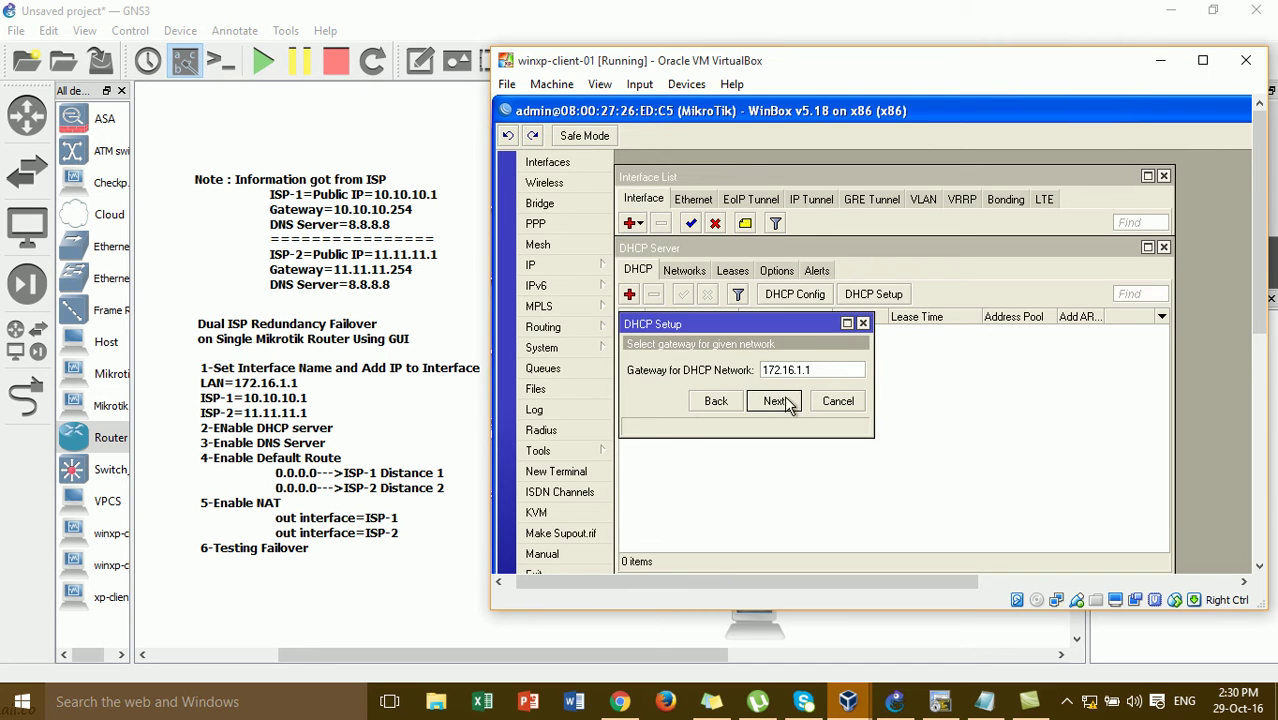
{"action": "left_click", "coordinate": [774, 402]}
{"action": "left_click", "coordinate": [761, 371]}
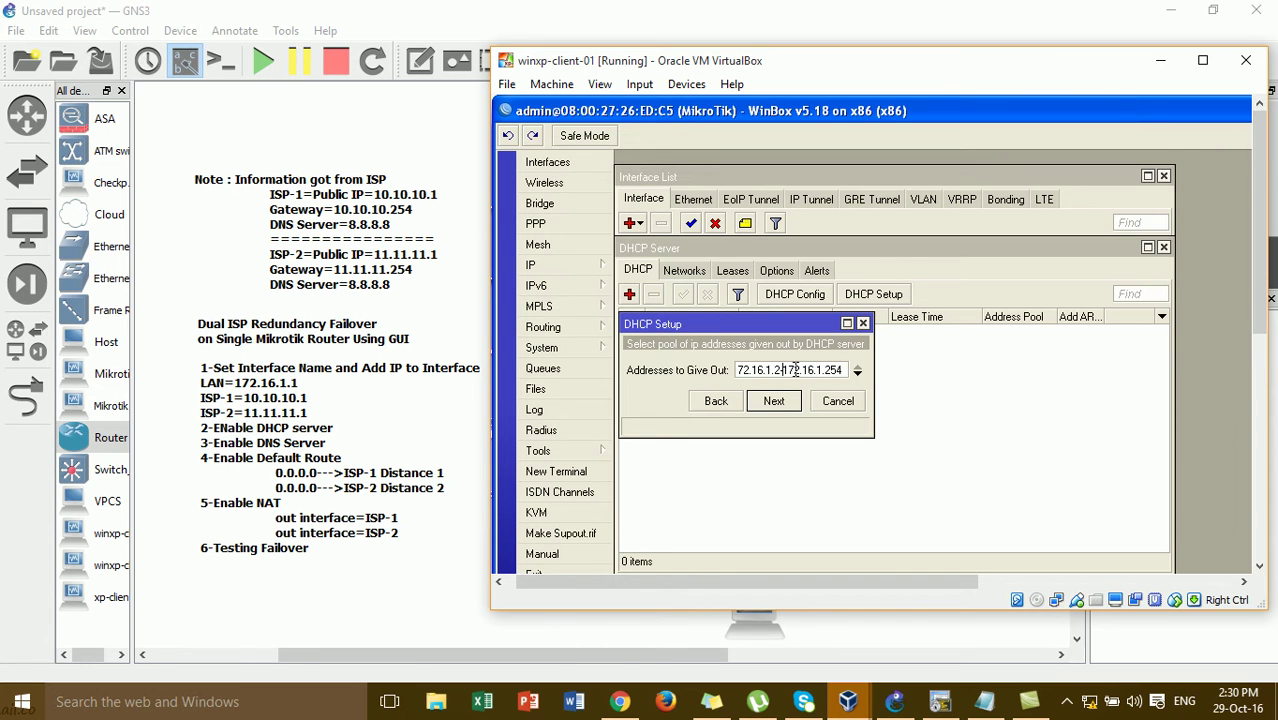
{"action": "left_click", "coordinate": [773, 401]}
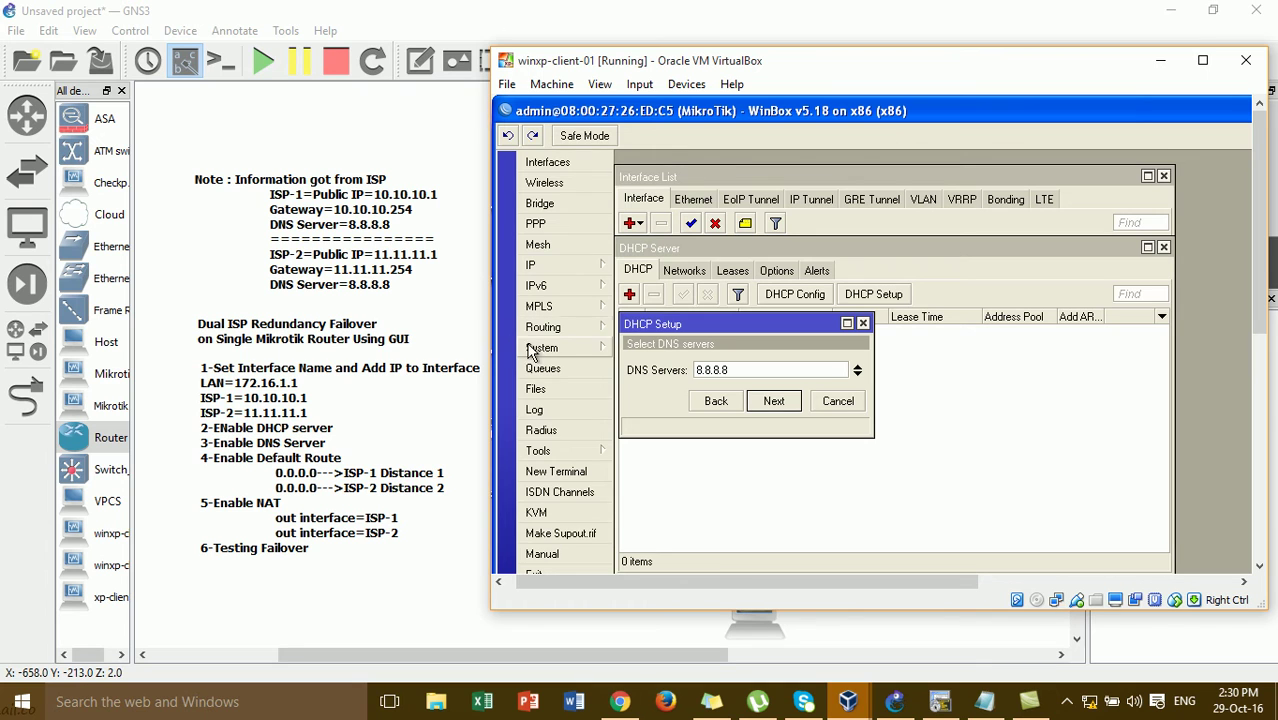
{"action": "left_click", "coordinate": [775, 401]}
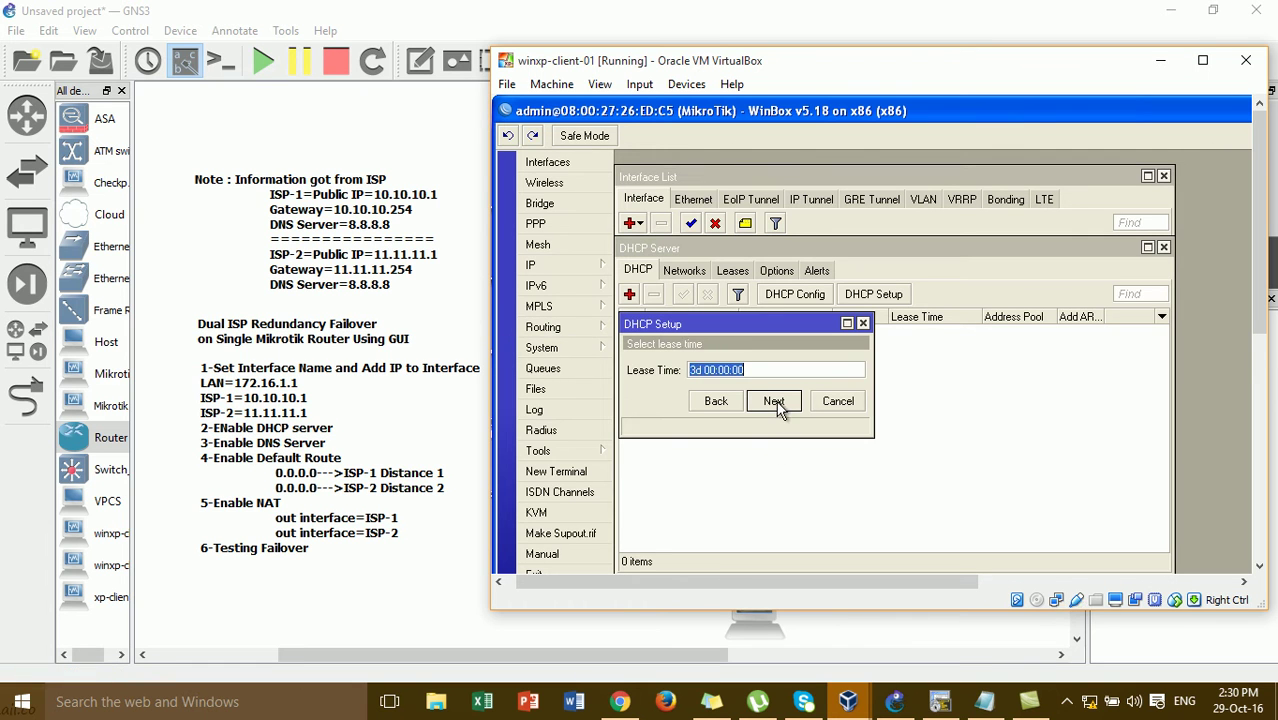
{"action": "left_click", "coordinate": [763, 402]}
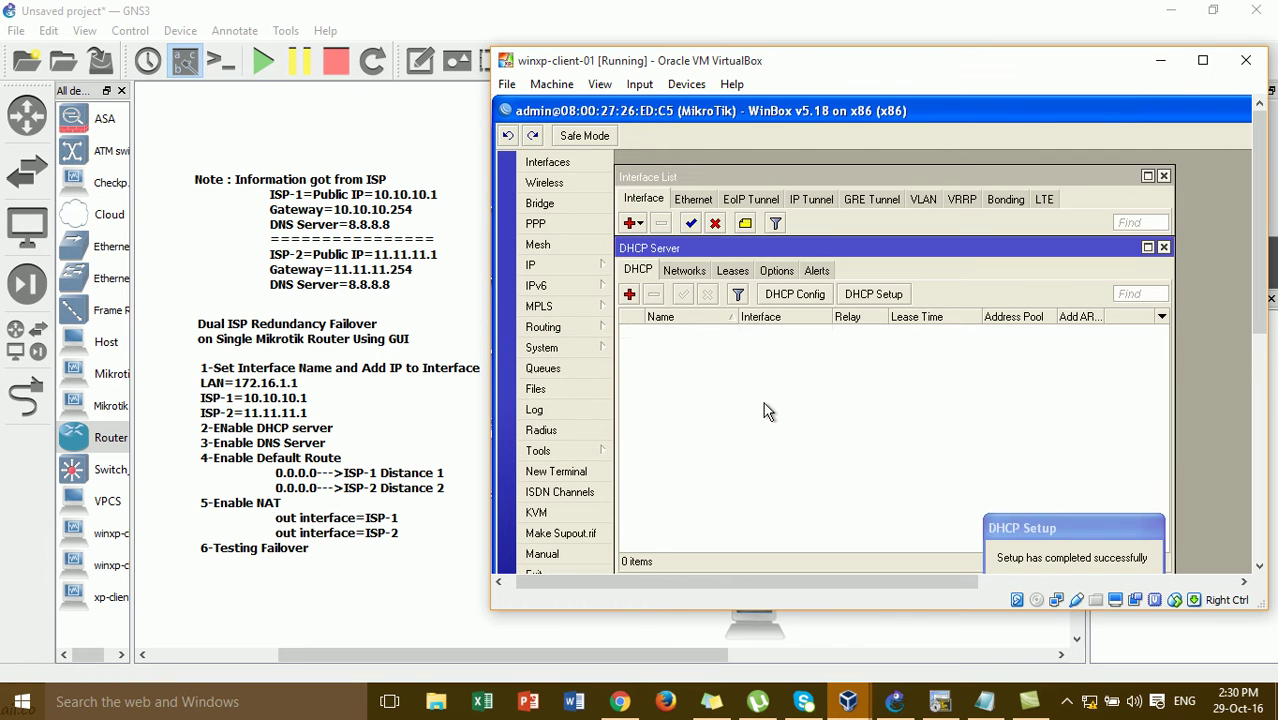
{"action": "left_click_drag", "start_coordinate": [1047, 530], "coordinate": [841, 271]}
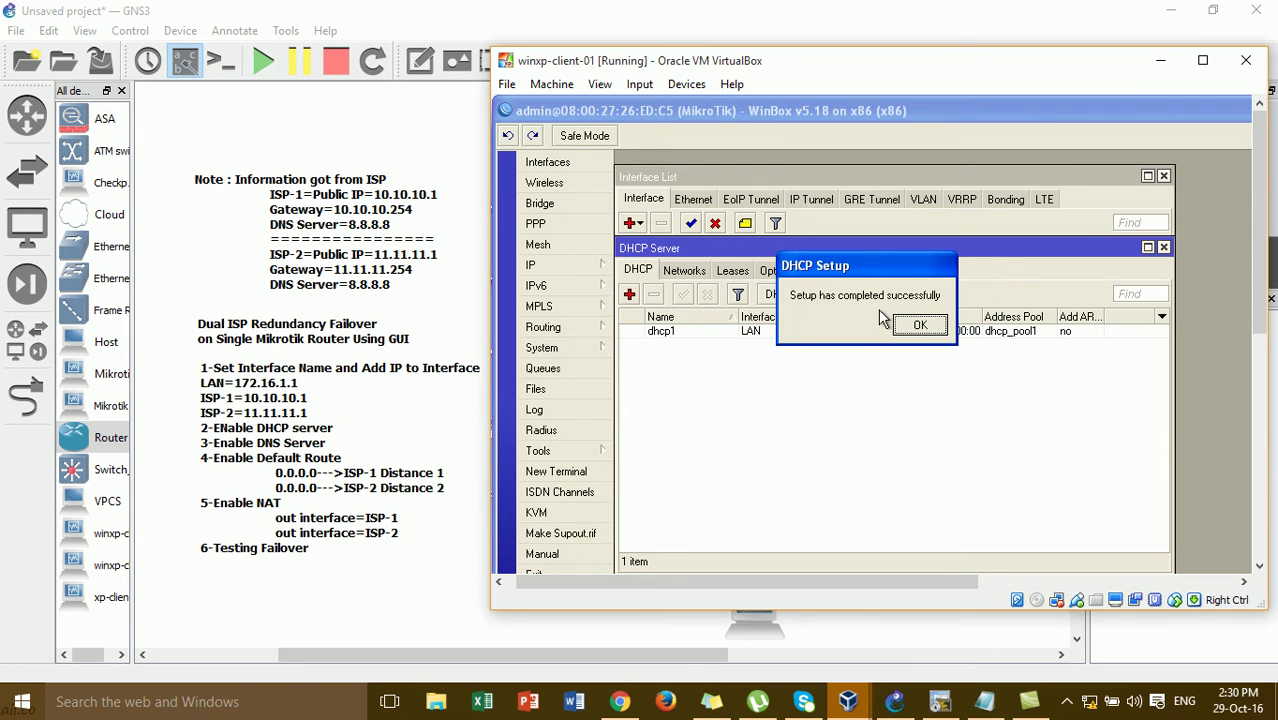
{"action": "left_click", "coordinate": [910, 326]}
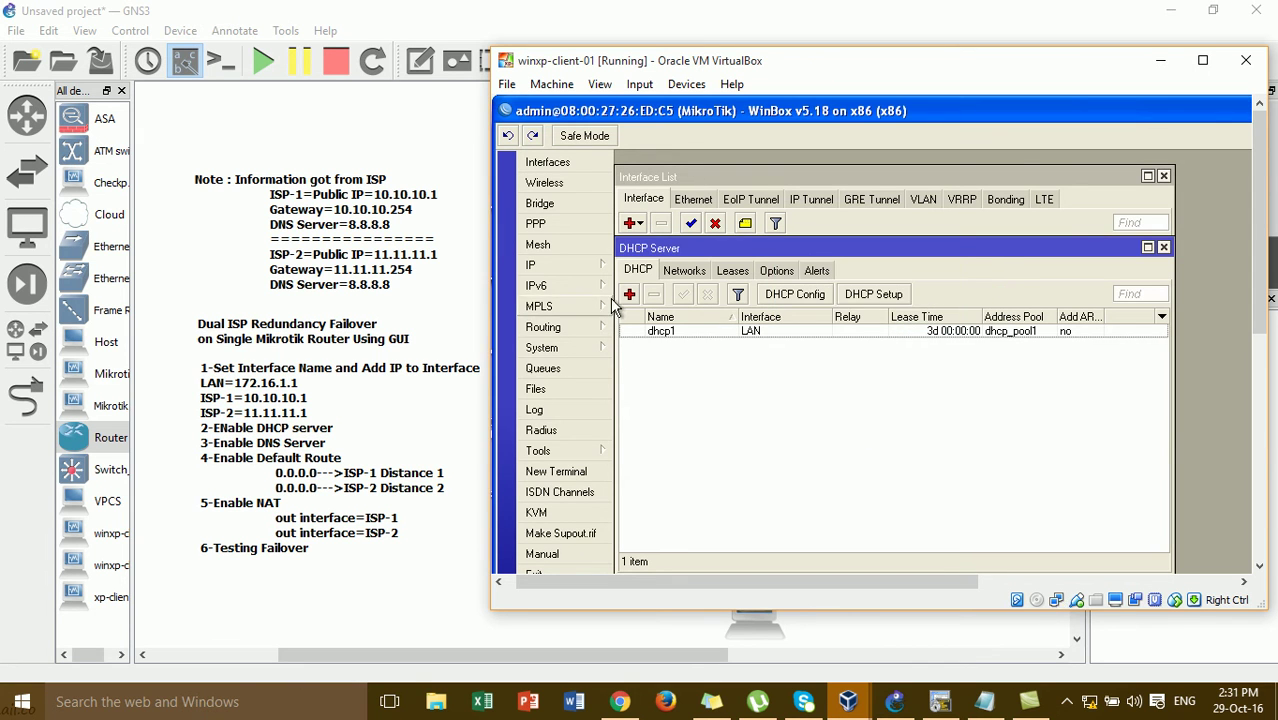
Step: Check the dhcp_pool1 address range under IP > Pool
{"action": "left_click", "coordinate": [574, 270]}
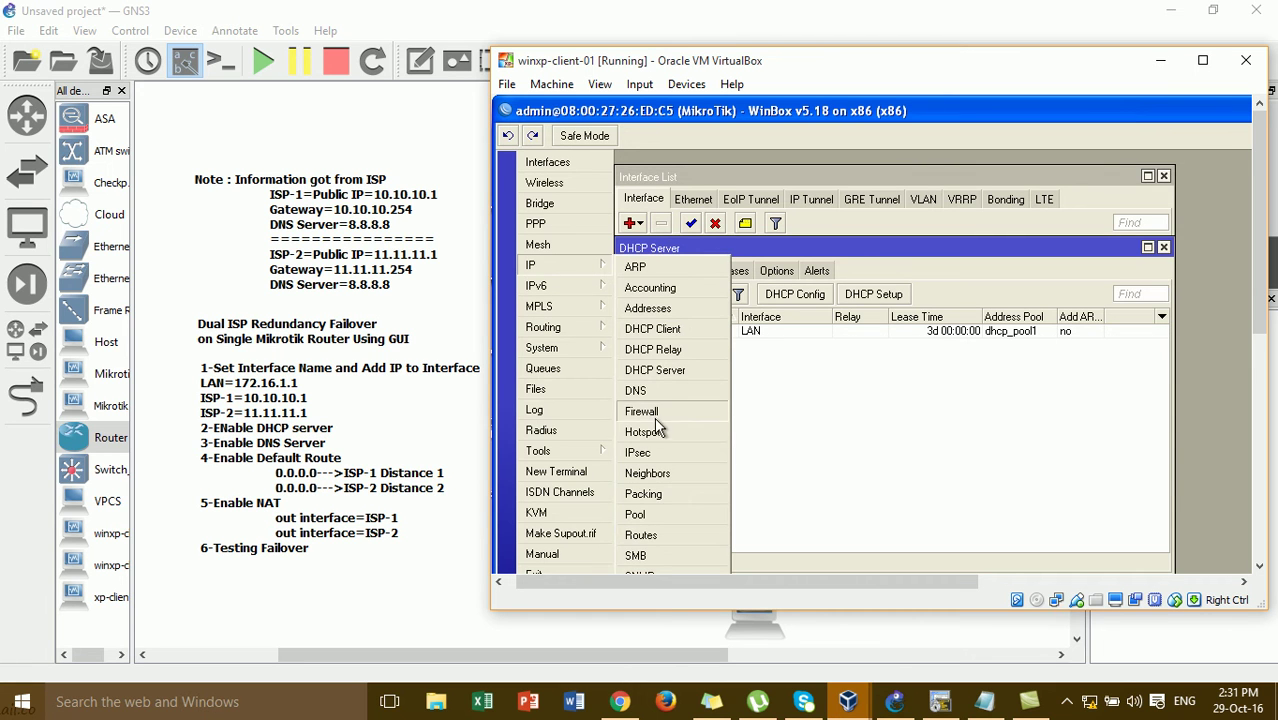
{"action": "left_click", "coordinate": [636, 514]}
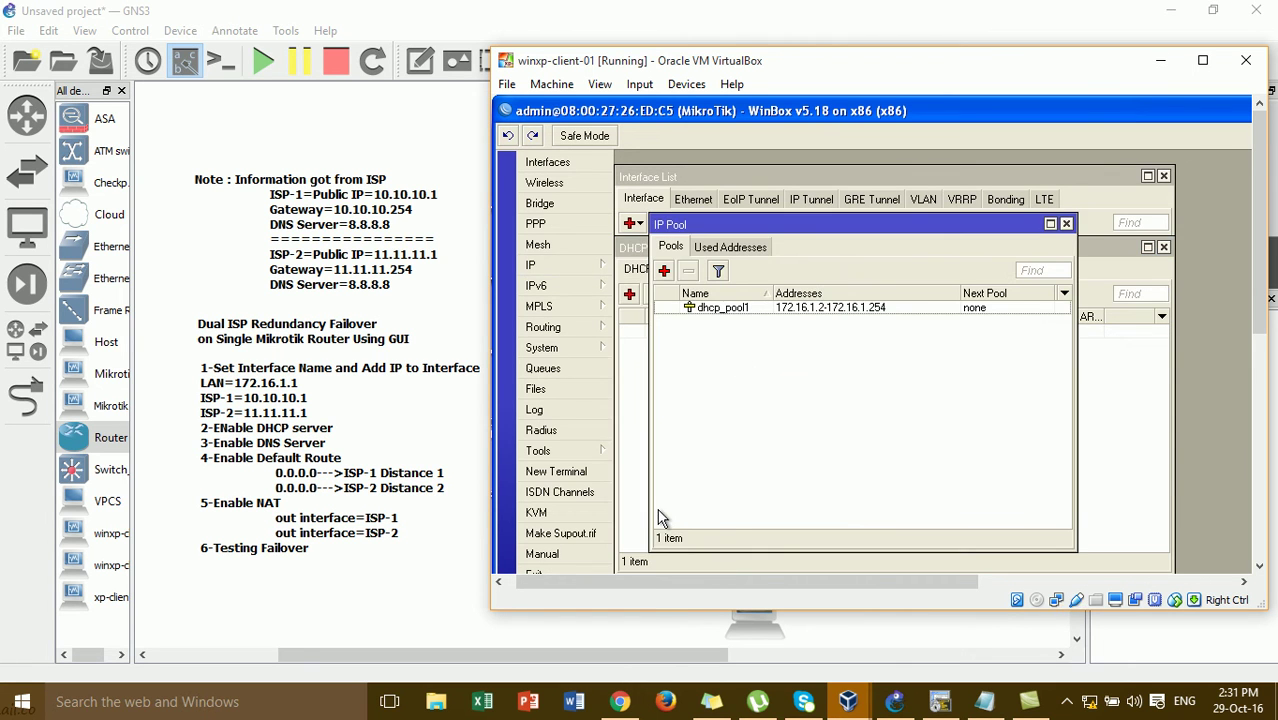
{"action": "double_click", "coordinate": [810, 312]}
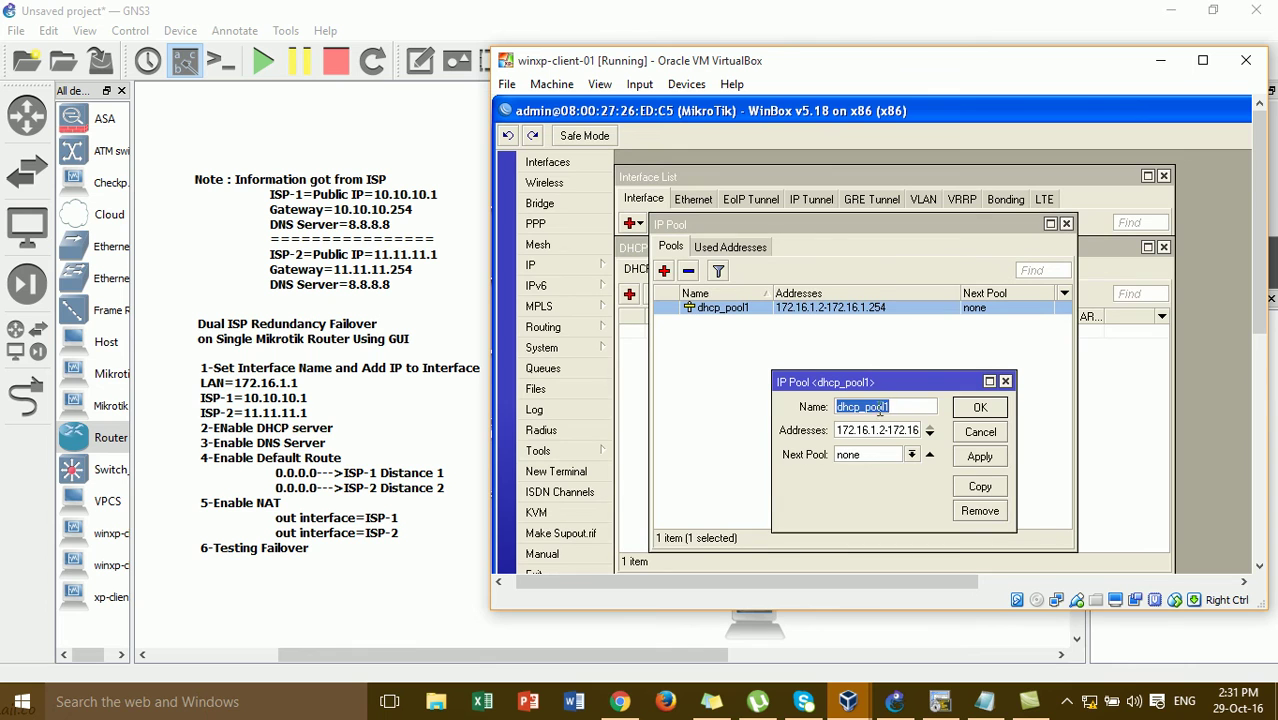
{"action": "left_click", "coordinate": [873, 430]}
{"action": "left_click", "coordinate": [979, 408]}
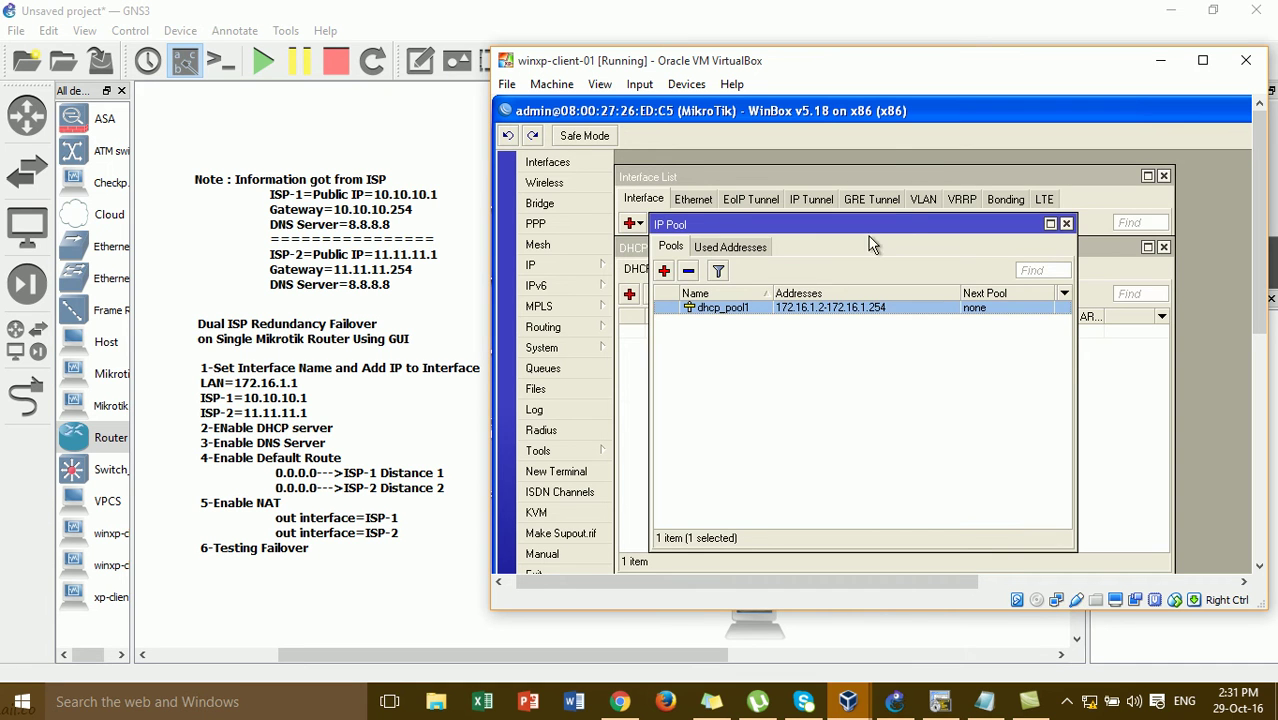
{"action": "left_click", "coordinate": [1066, 224]}
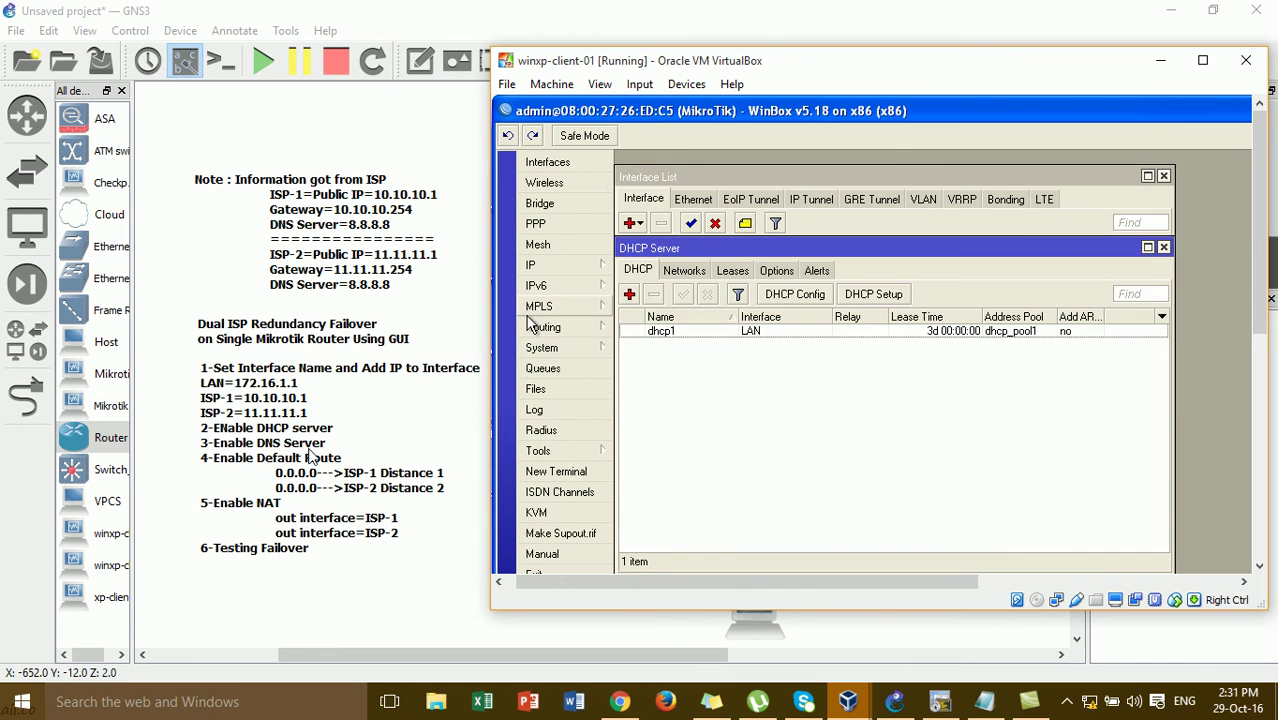
Step: Enter 8.8.8.8 as the DNS server in IP > DNS and reopen it to confirm
{"action": "left_click", "coordinate": [563, 272]}
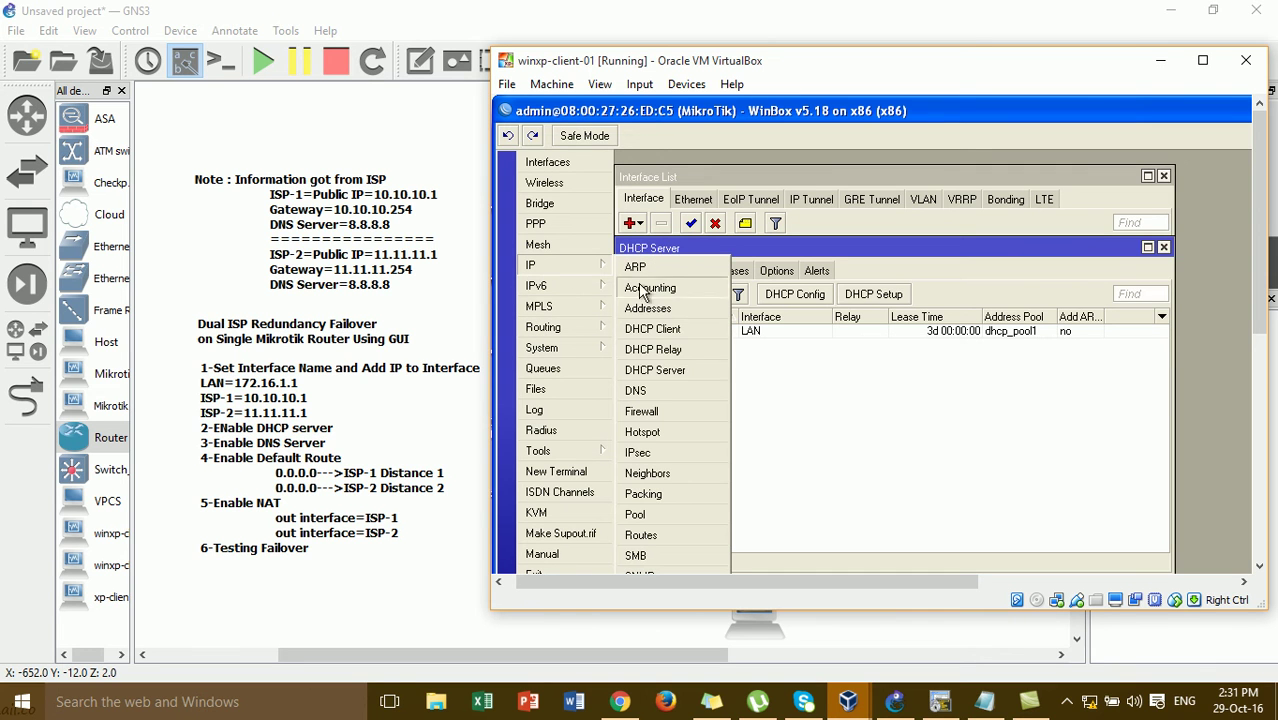
{"action": "left_click", "coordinate": [680, 392]}
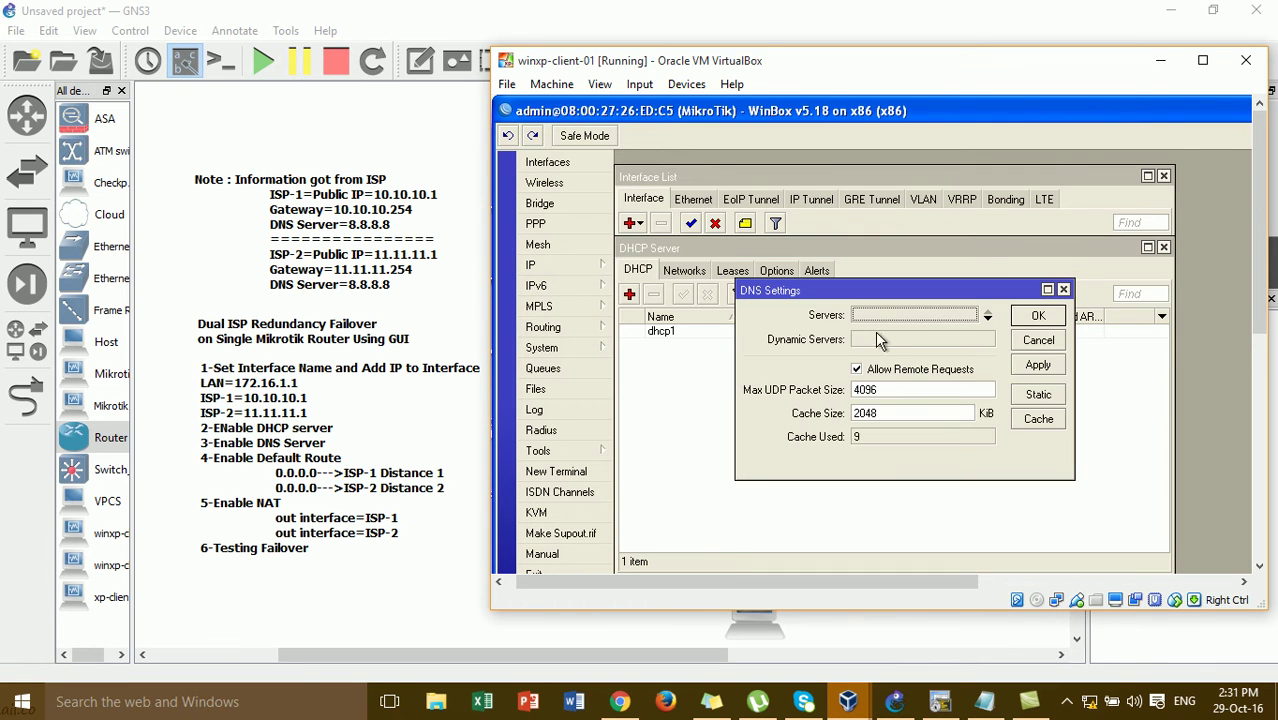
{"action": "left_click", "coordinate": [899, 317]}
{"action": "type", "text": "8.8.8.8"}
{"action": "left_click", "coordinate": [1038, 365]}
{"action": "left_click", "coordinate": [1038, 316]}
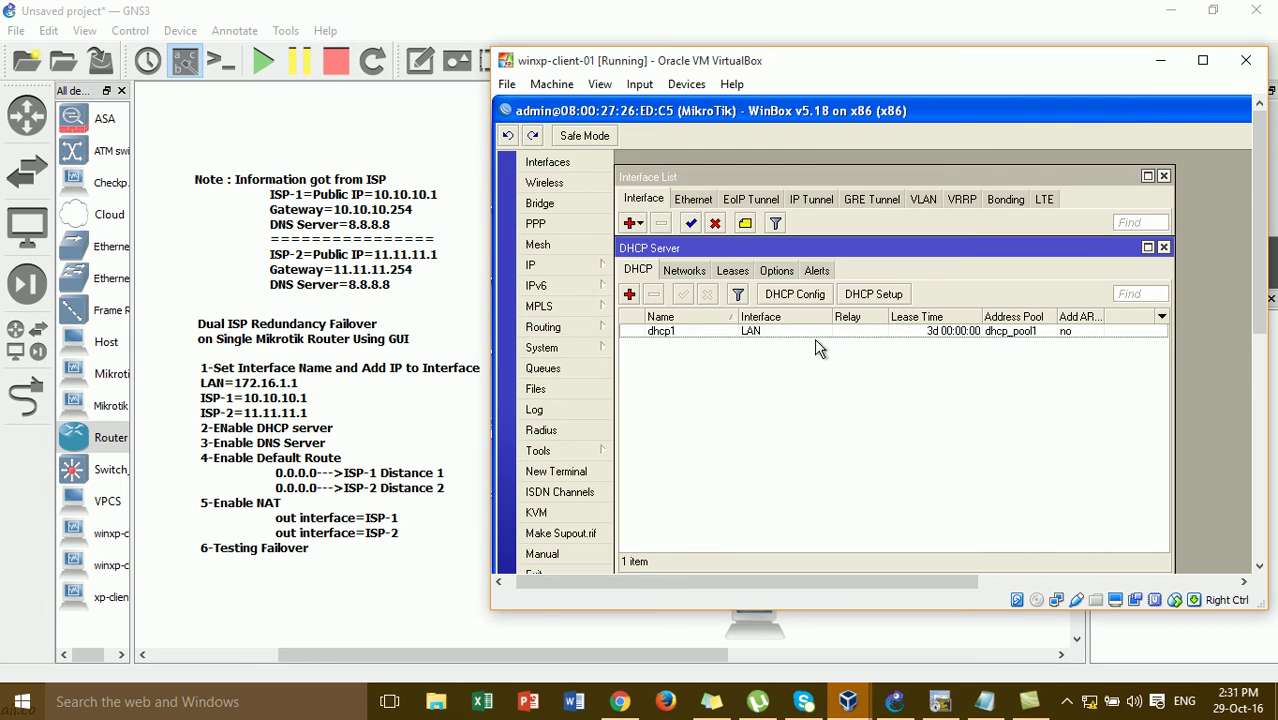
{"action": "left_click", "coordinate": [590, 270]}
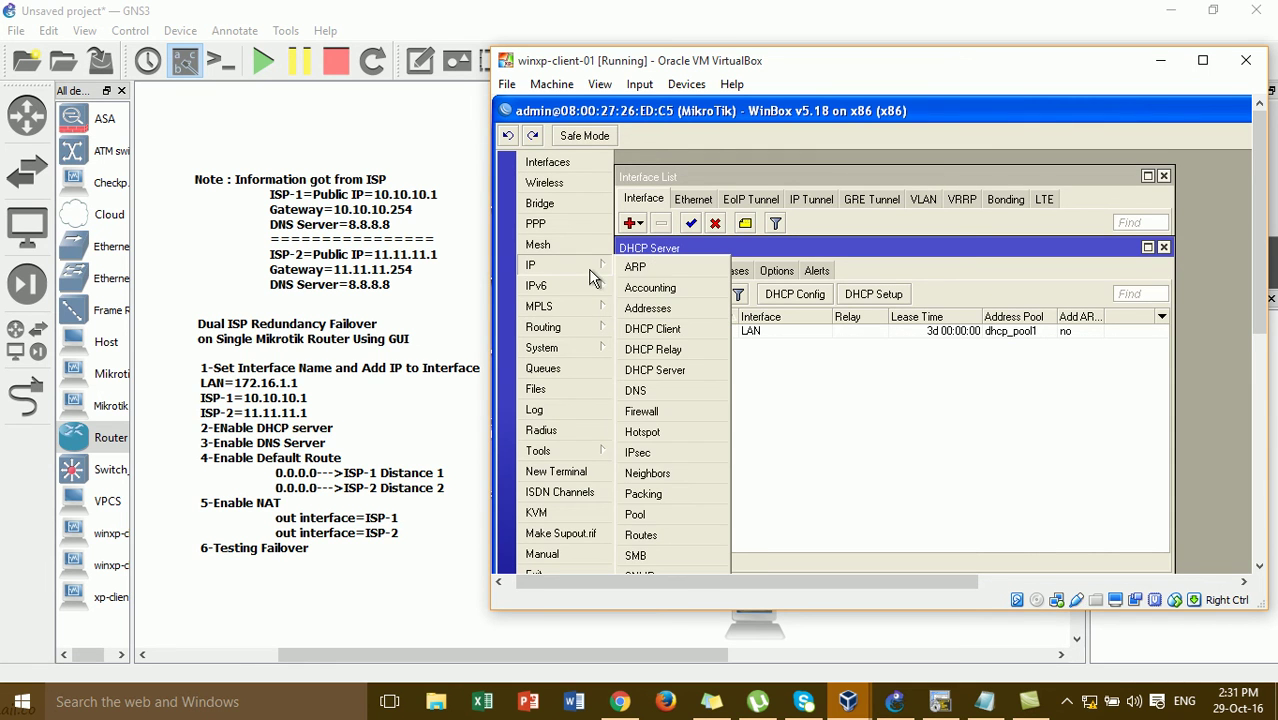
{"action": "left_click", "coordinate": [660, 399]}
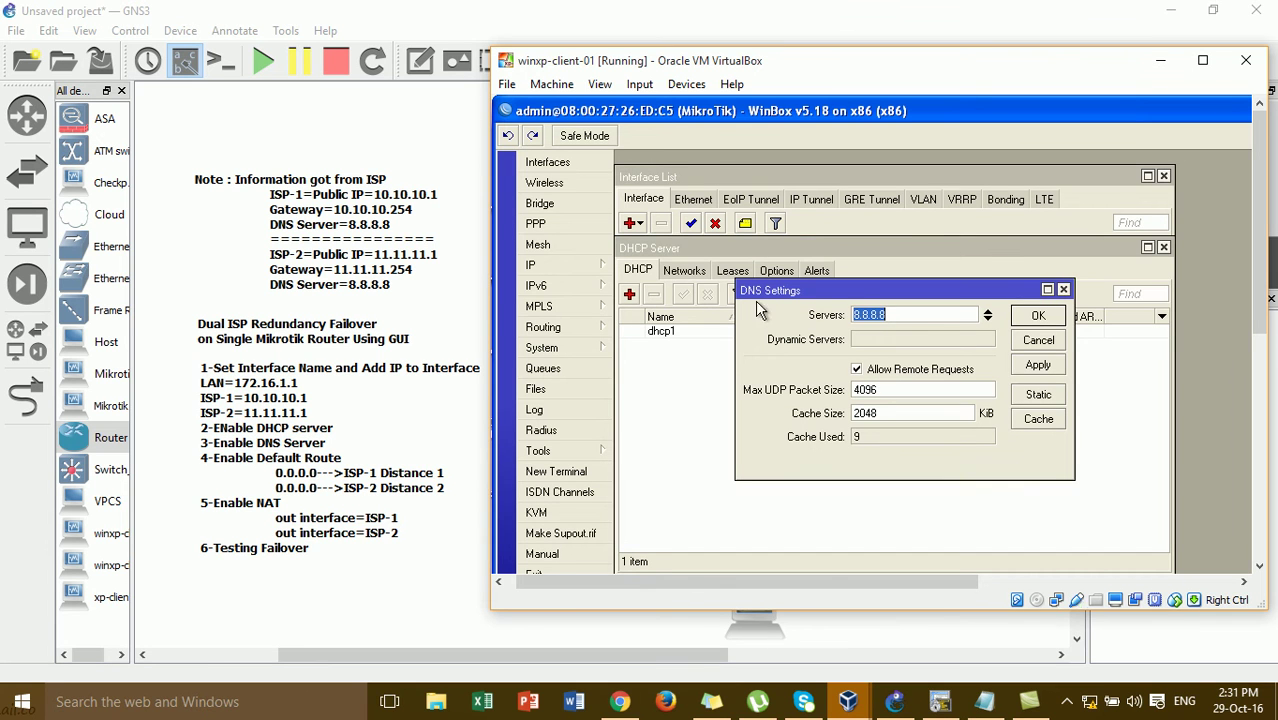
{"action": "left_click", "coordinate": [1032, 317]}
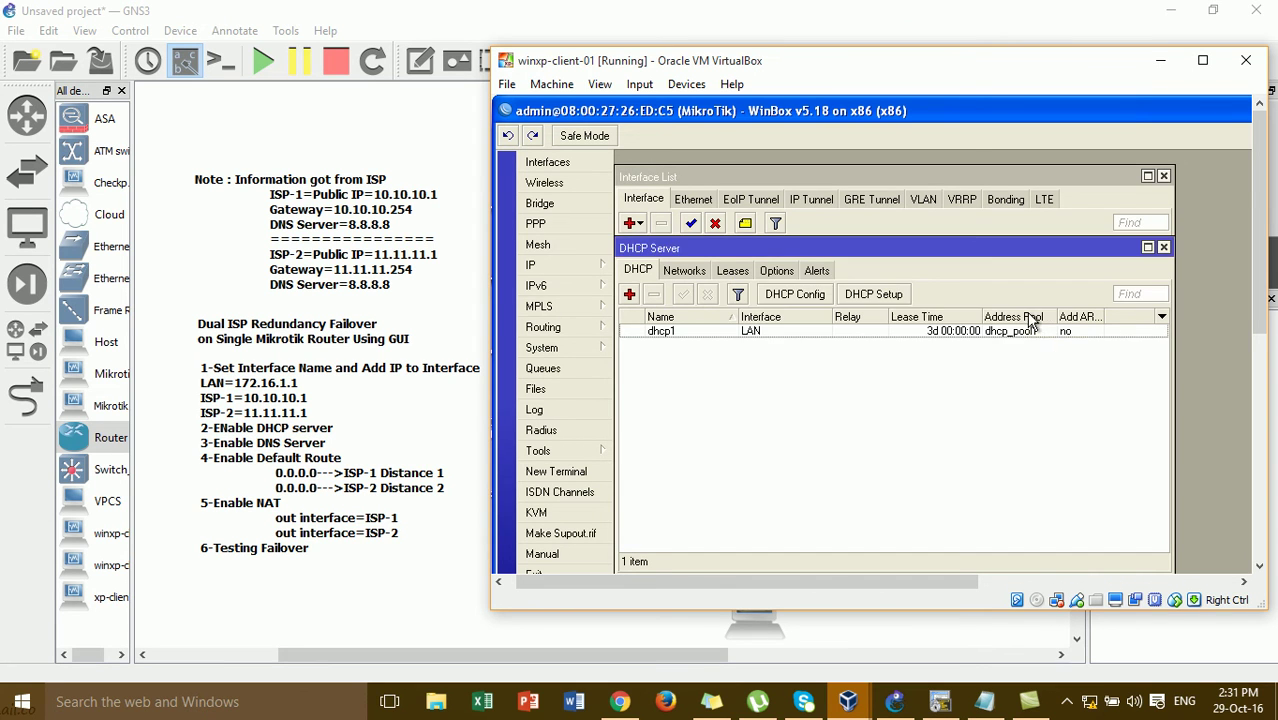
{"action": "left_click", "coordinate": [1164, 247]}
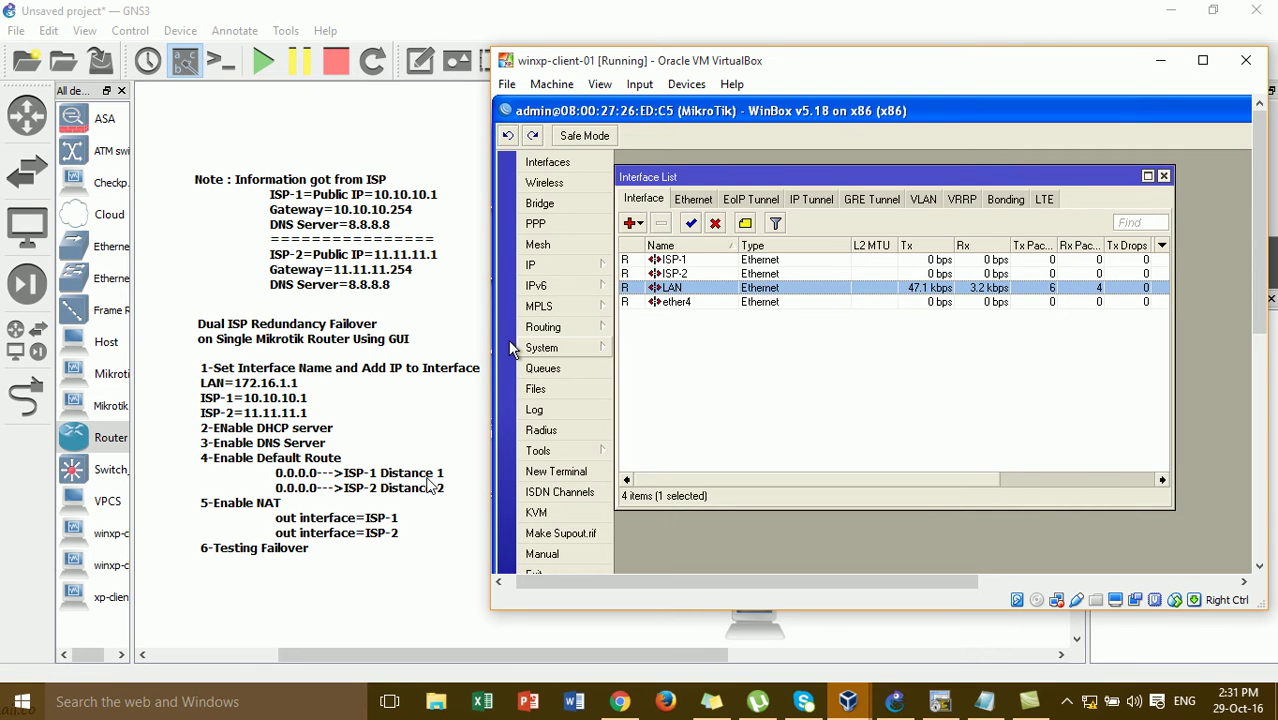
Step: Open IP > Routes and enlarge the route list to inspect it
{"action": "left_click", "coordinate": [559, 272]}
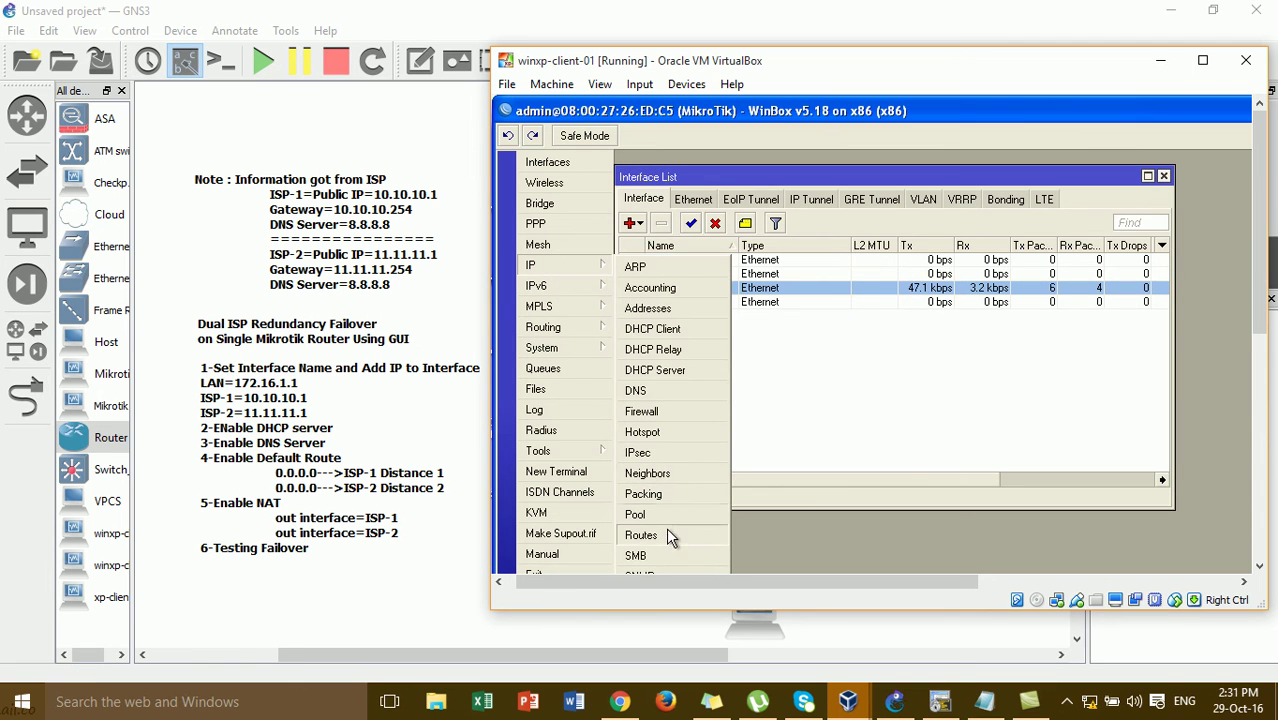
{"action": "left_click", "coordinate": [641, 535]}
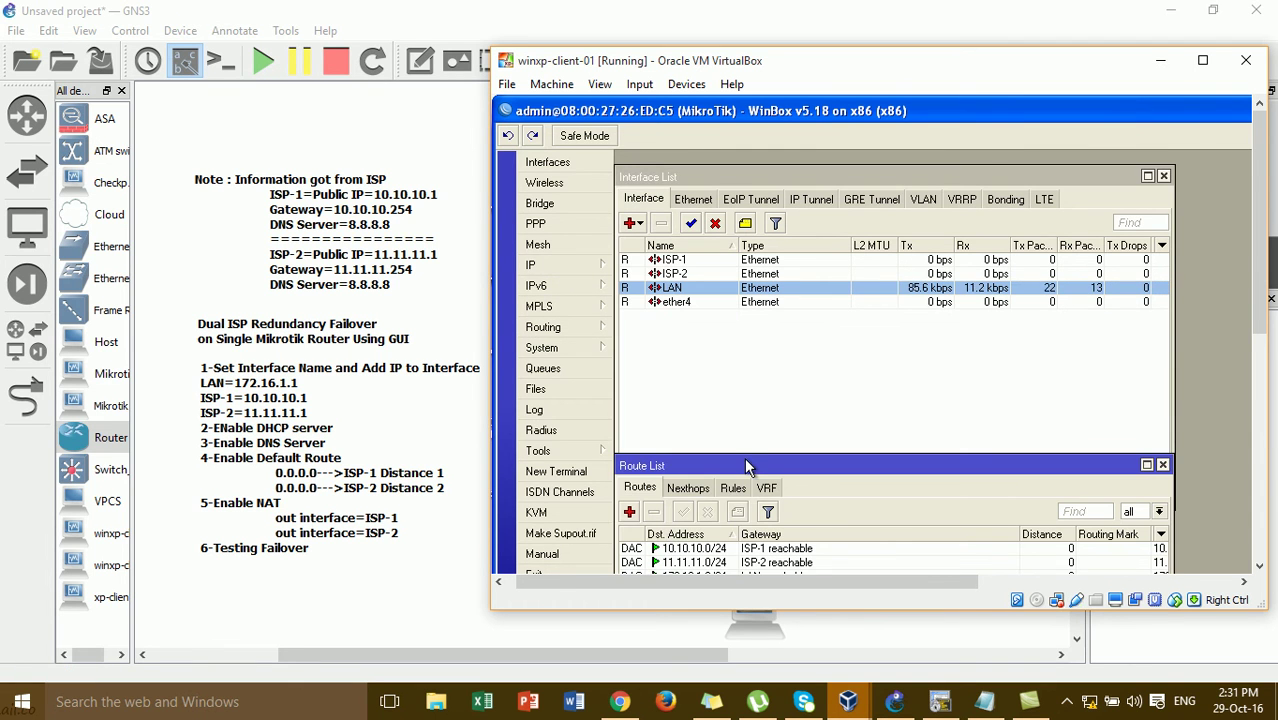
{"action": "right_click", "coordinate": [744, 416]}
{"action": "double_click", "coordinate": [722, 466]}
{"action": "left_click", "coordinate": [583, 266]}
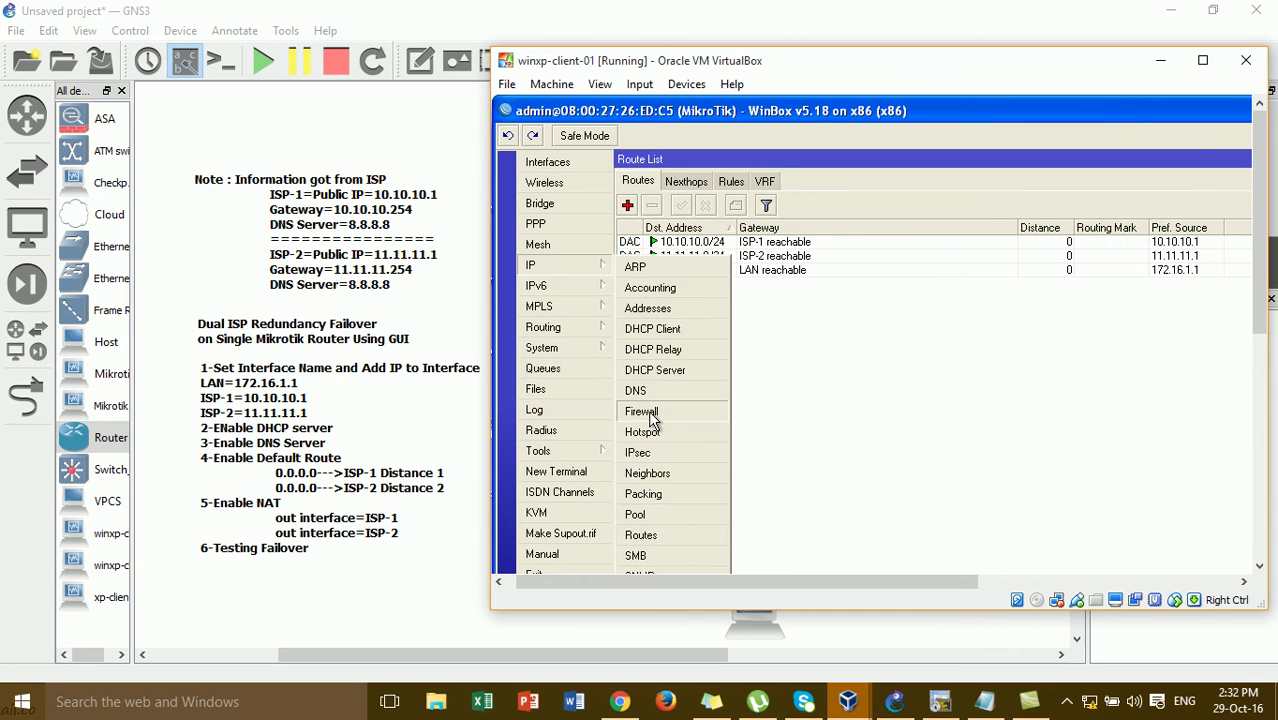
{"action": "left_click", "coordinate": [641, 536]}
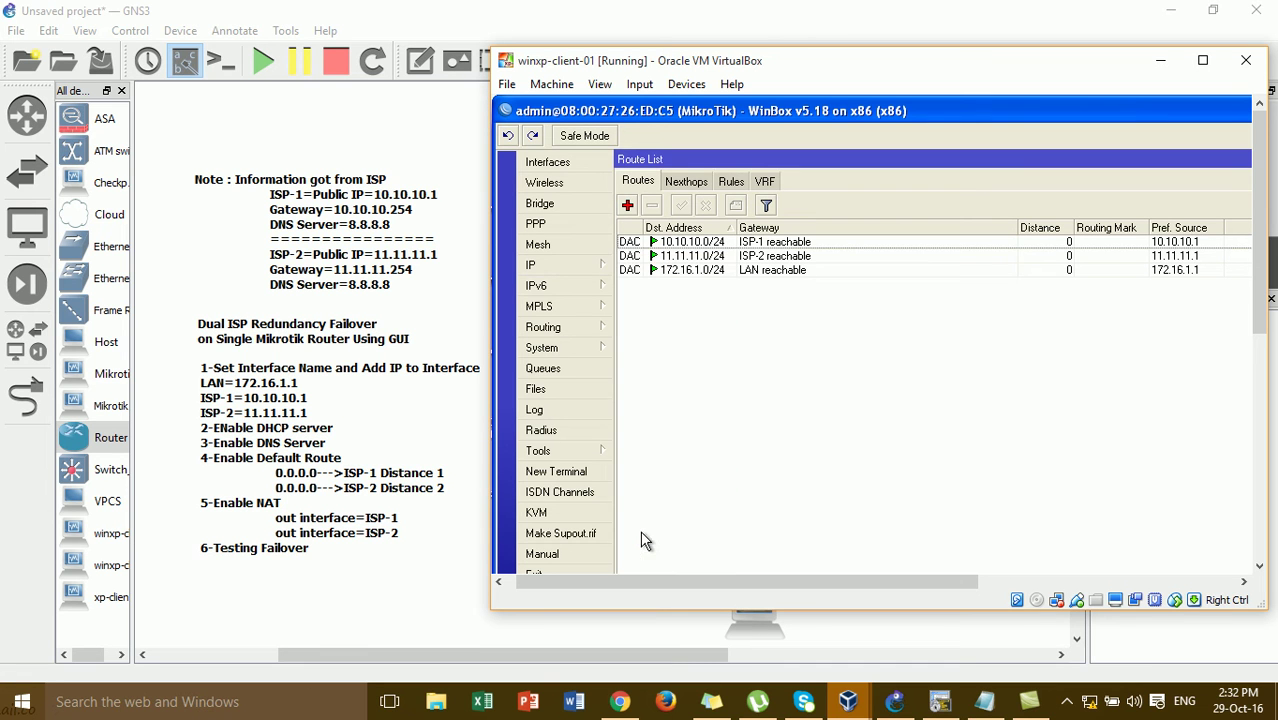
{"action": "left_click_drag", "start_coordinate": [1261, 285], "coordinate": [1260, 640]}
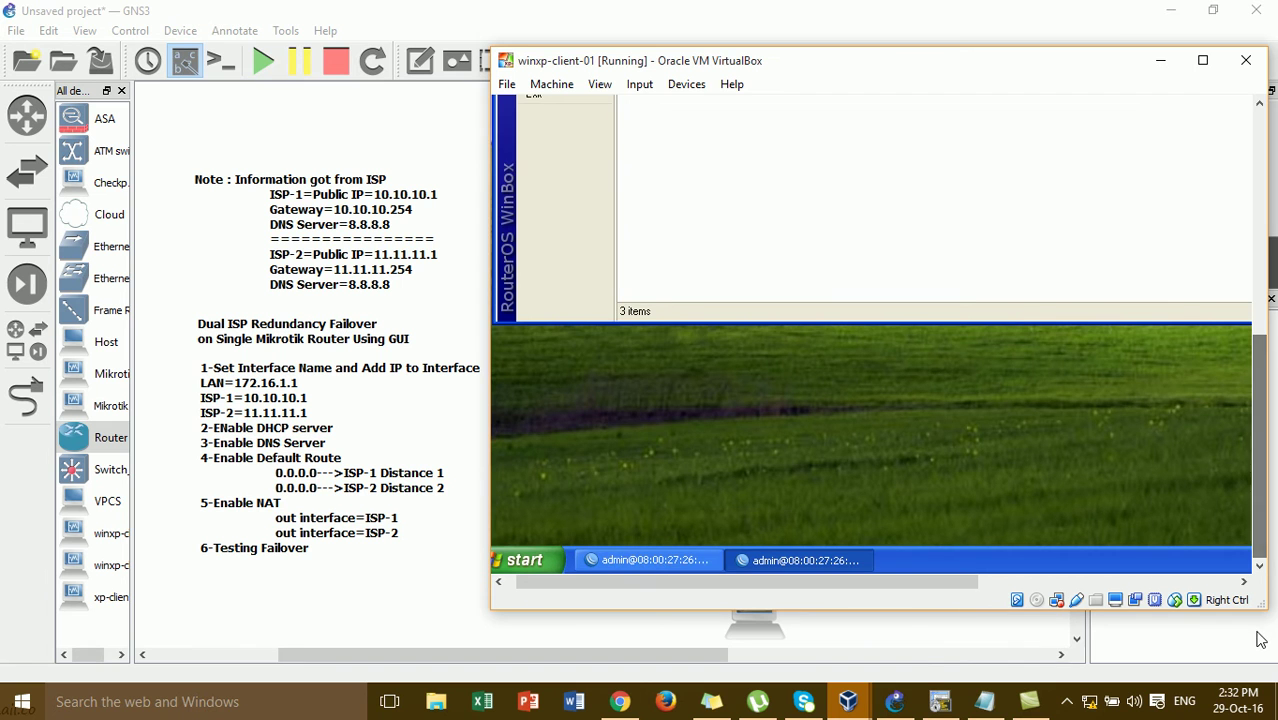
Step: Close the duplicate WinBox router session from its taskbar button
{"action": "left_click", "coordinate": [845, 560]}
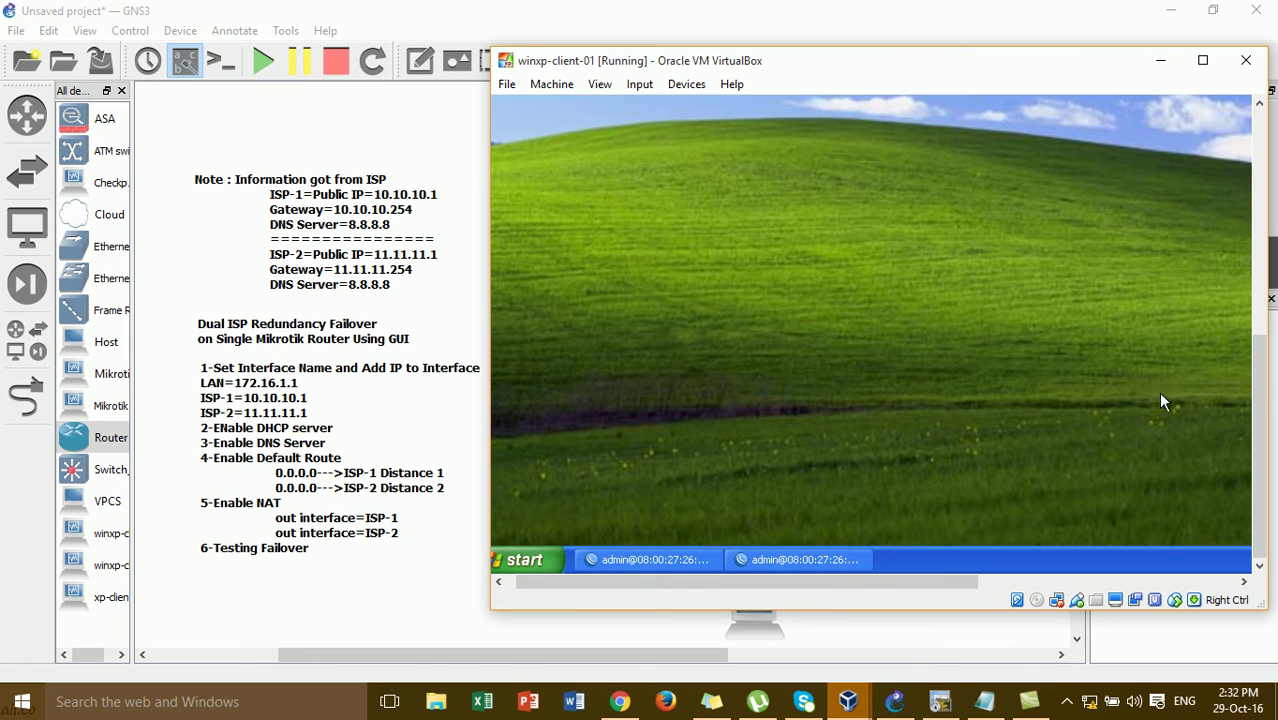
{"action": "scroll", "coordinate": [1252, 385], "scroll_direction": "up", "scroll_amount": 2}
{"action": "scroll", "coordinate": [1240, 400], "scroll_direction": "down", "scroll_amount": 2}
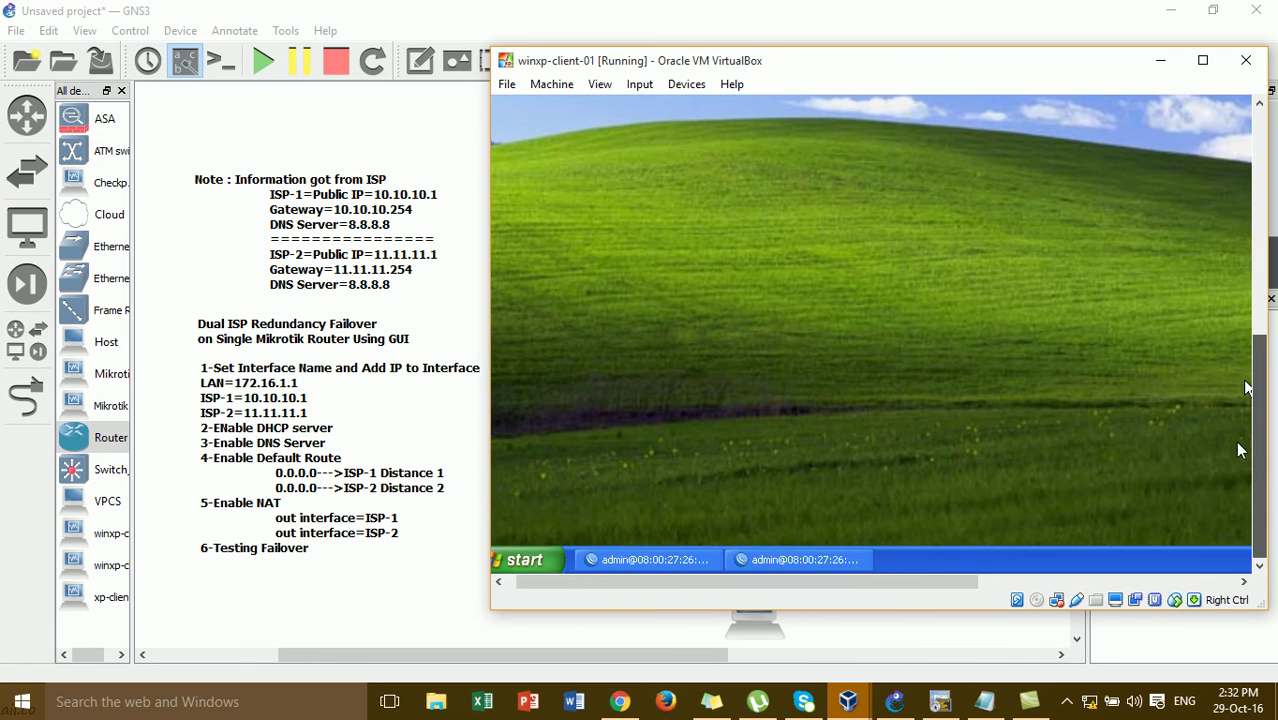
{"action": "right_click", "coordinate": [845, 560]}
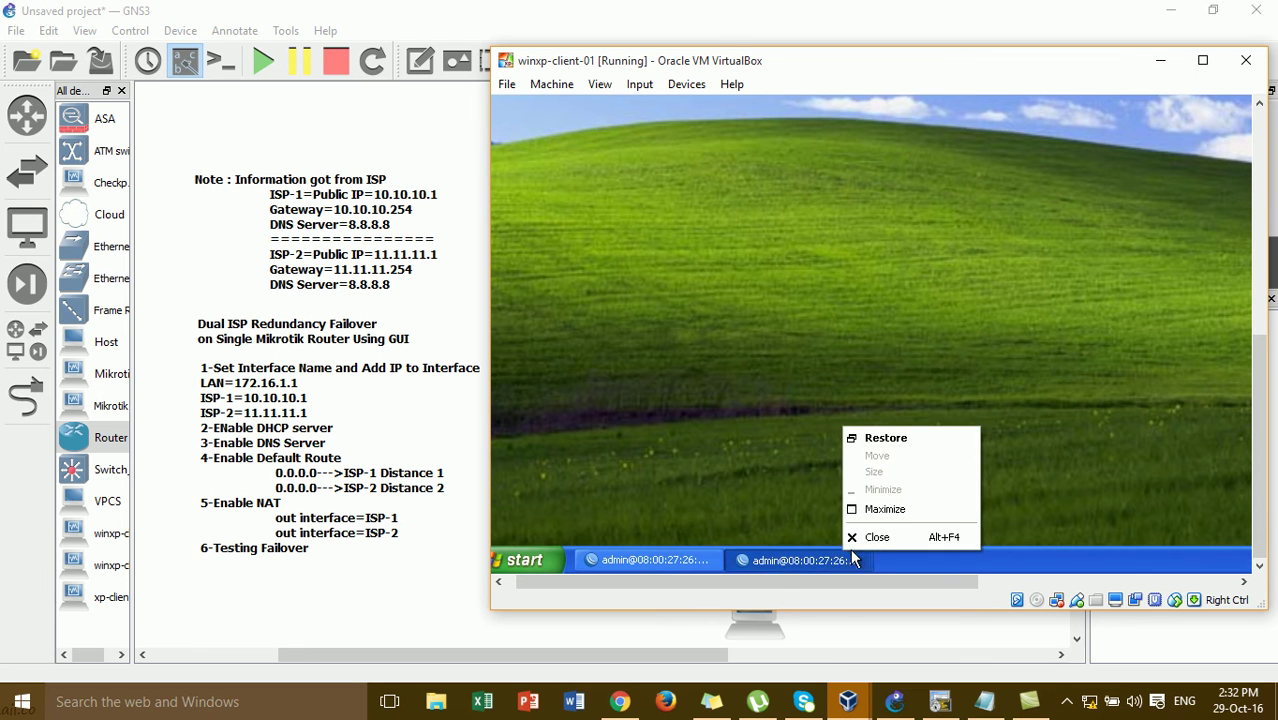
{"action": "left_click", "coordinate": [860, 537]}
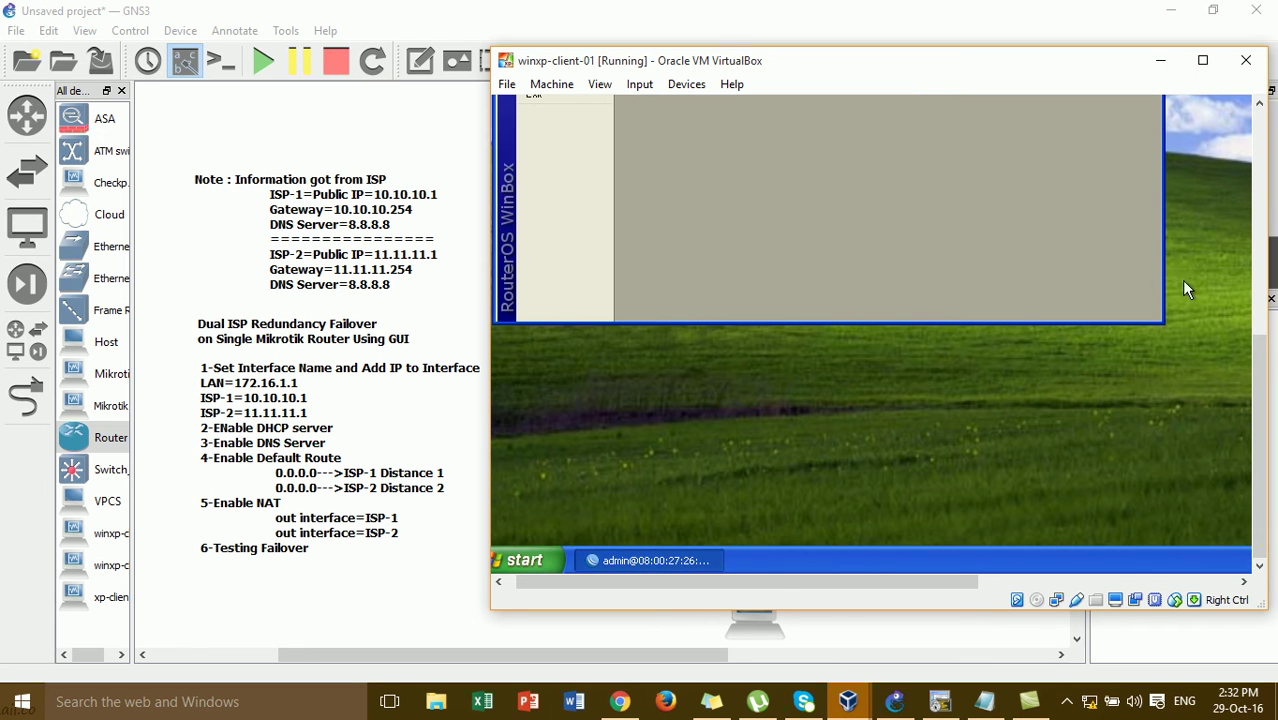
{"action": "left_click_drag", "start_coordinate": [1260, 400], "coordinate": [1224, 199]}
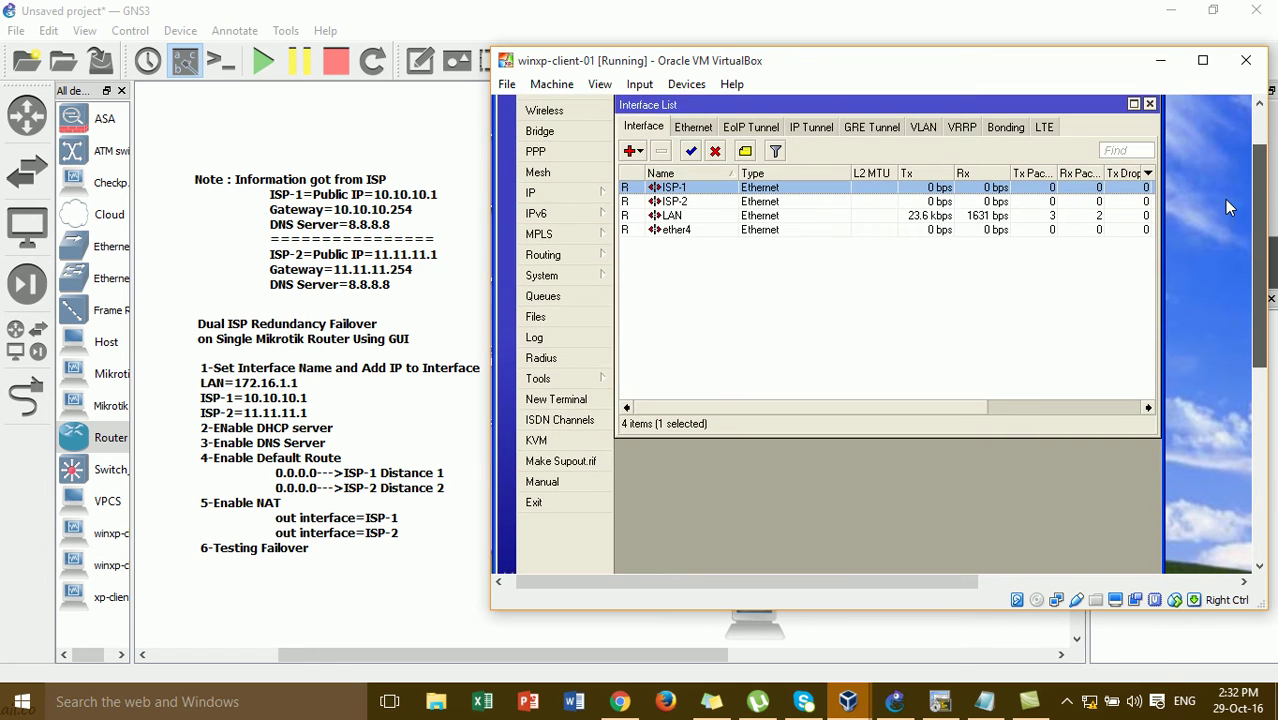
{"action": "left_click", "coordinate": [590, 196]}
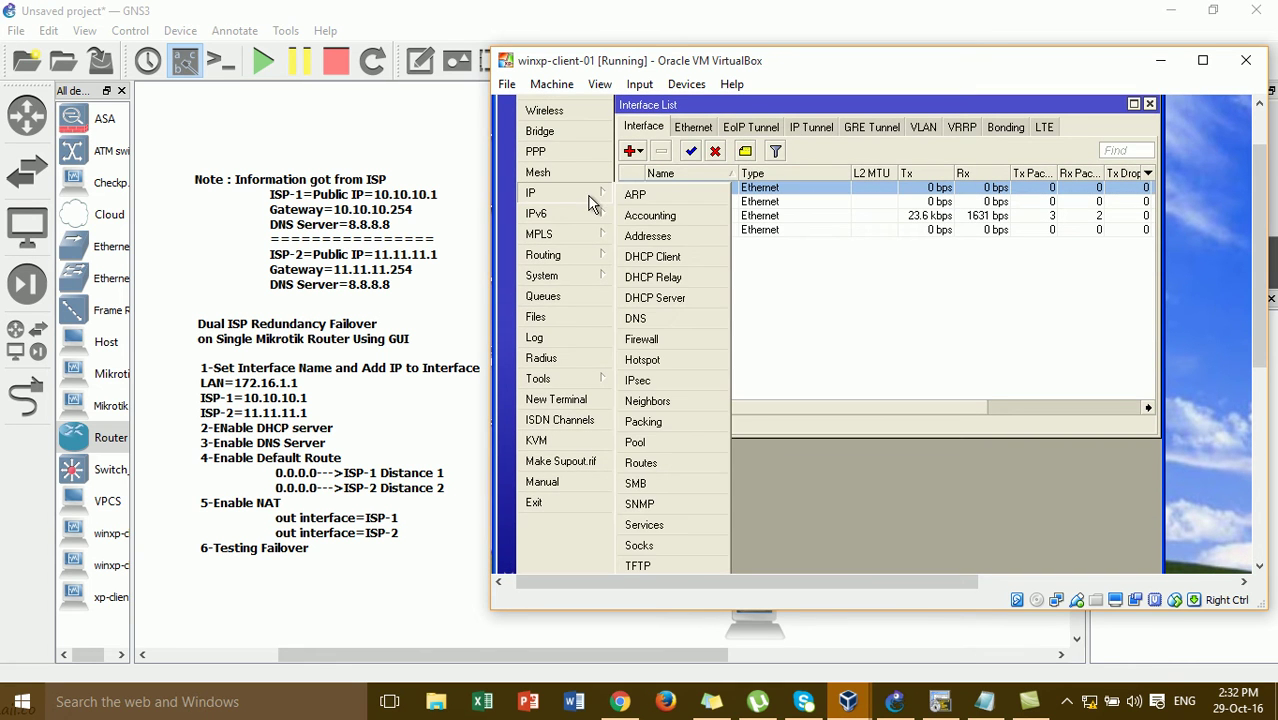
Step: Draft a new route to 0.0.0.0/0 via gateway 10.10.10.254
{"action": "left_click", "coordinate": [643, 463]}
{"action": "left_click_drag", "start_coordinate": [738, 397], "coordinate": [738, 258]}
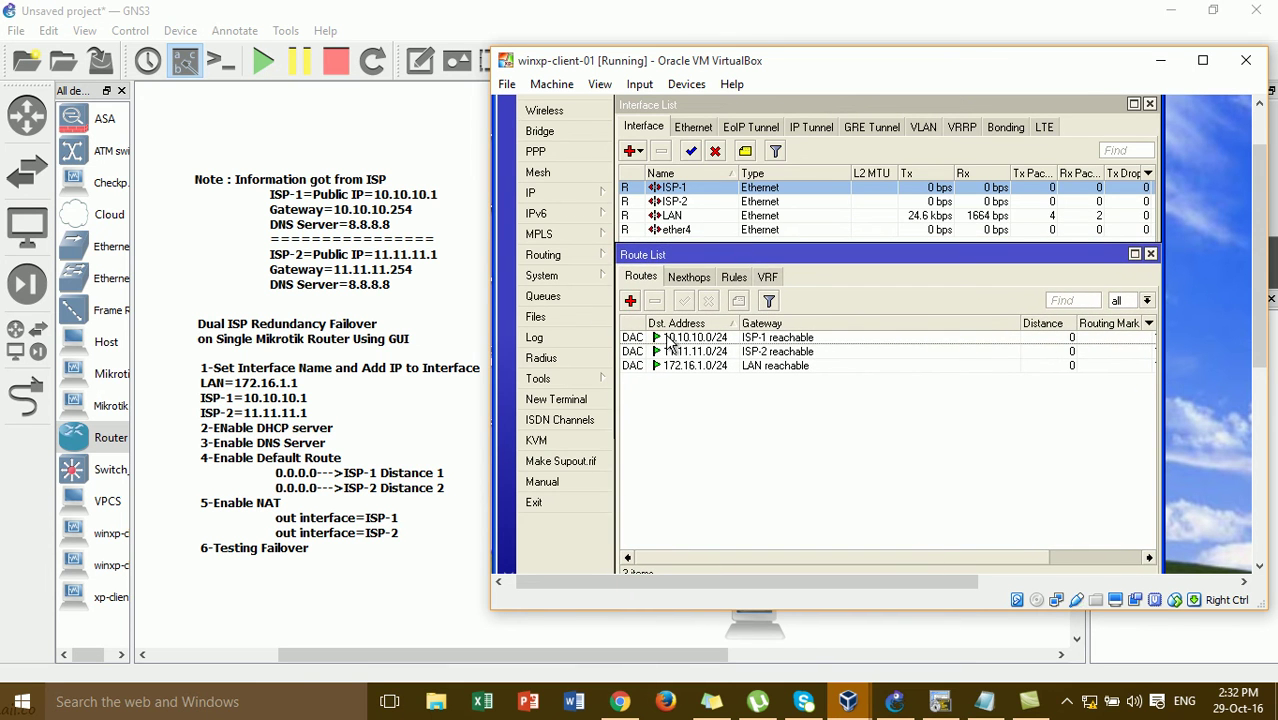
{"action": "left_click", "coordinate": [632, 302]}
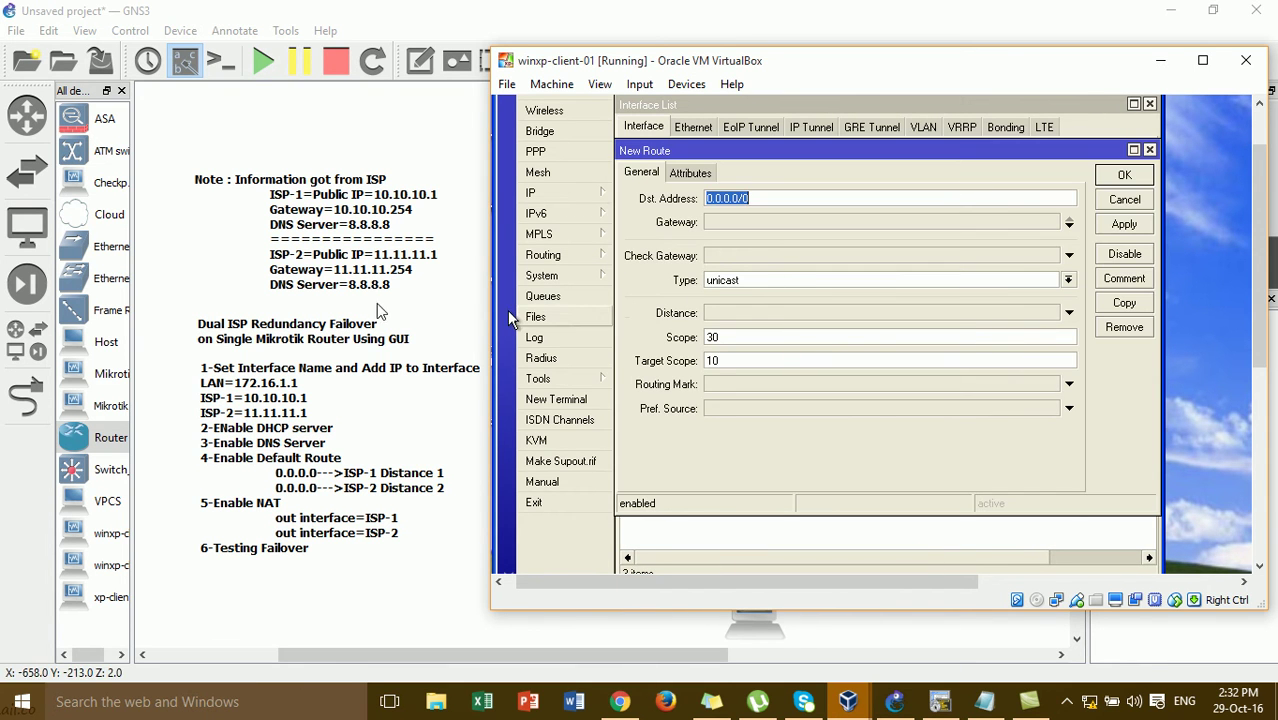
{"action": "left_click", "coordinate": [790, 198]}
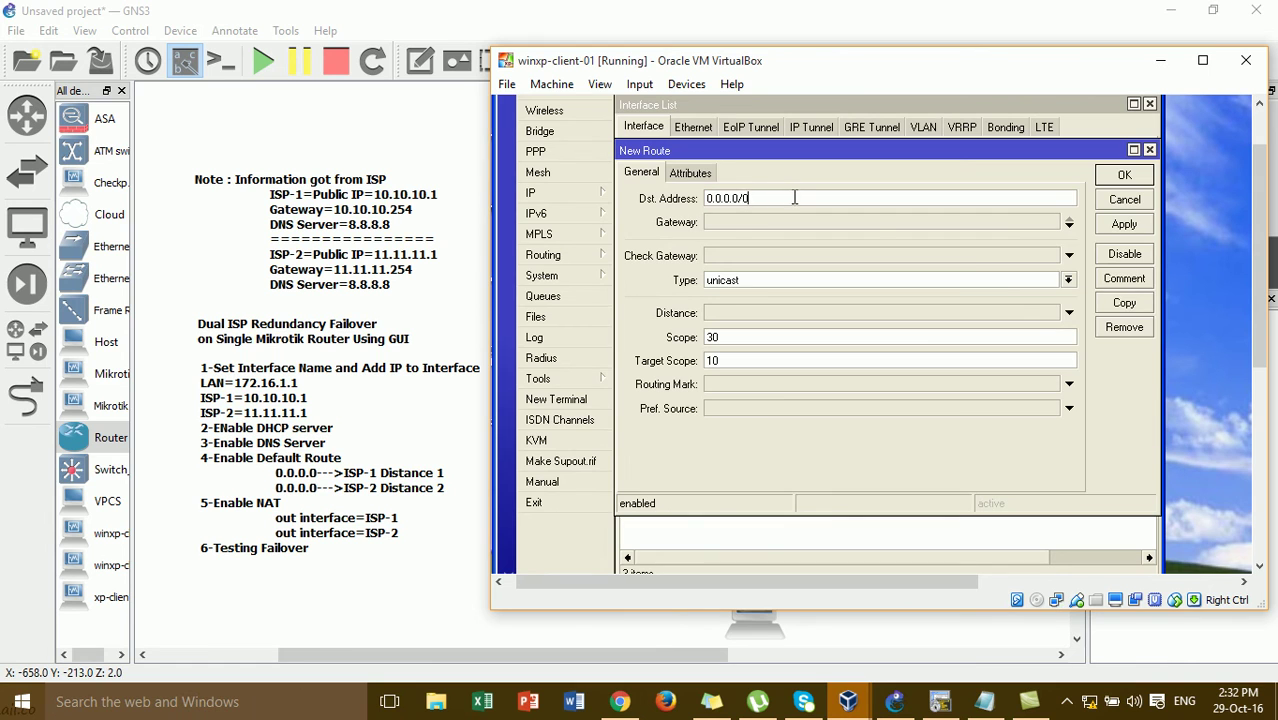
{"action": "left_click", "coordinate": [723, 222]}
{"action": "type", "text": "0.0.0.0"}
{"action": "left_click_drag", "start_coordinate": [749, 224], "coordinate": [705, 222]}
{"action": "type", "text": "10.10.10."}
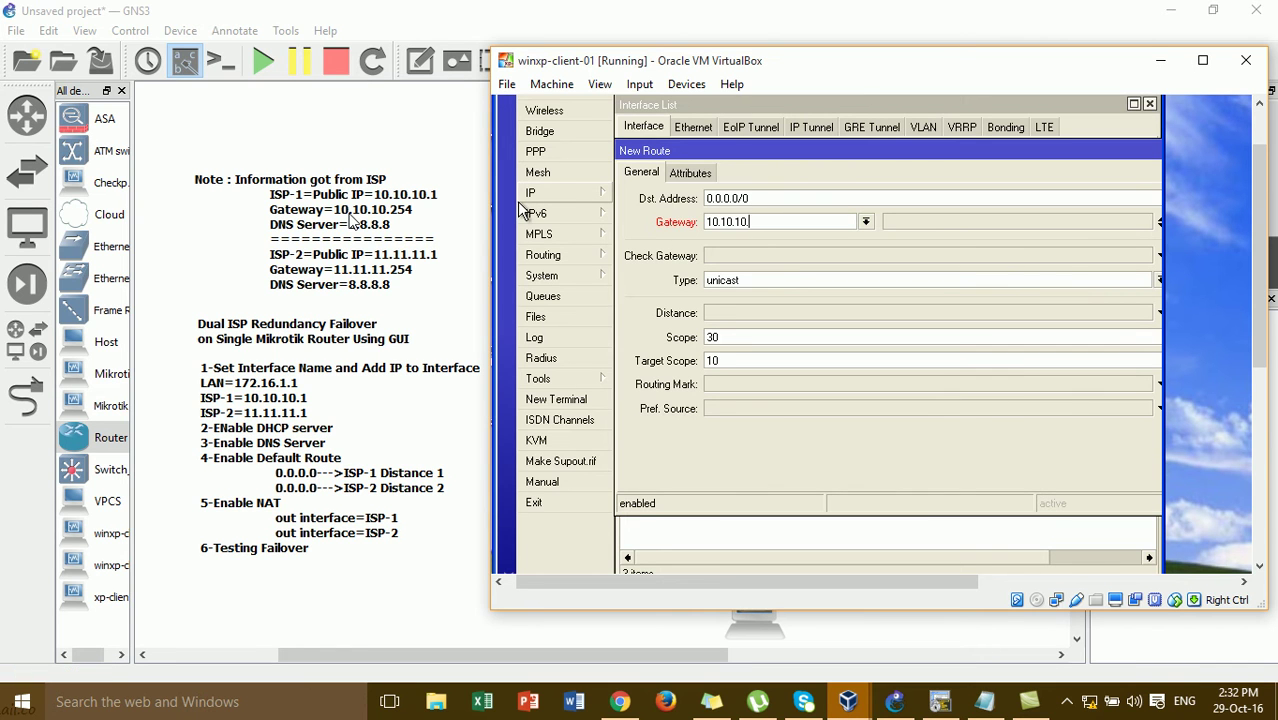
{"action": "type", "text": "254"}
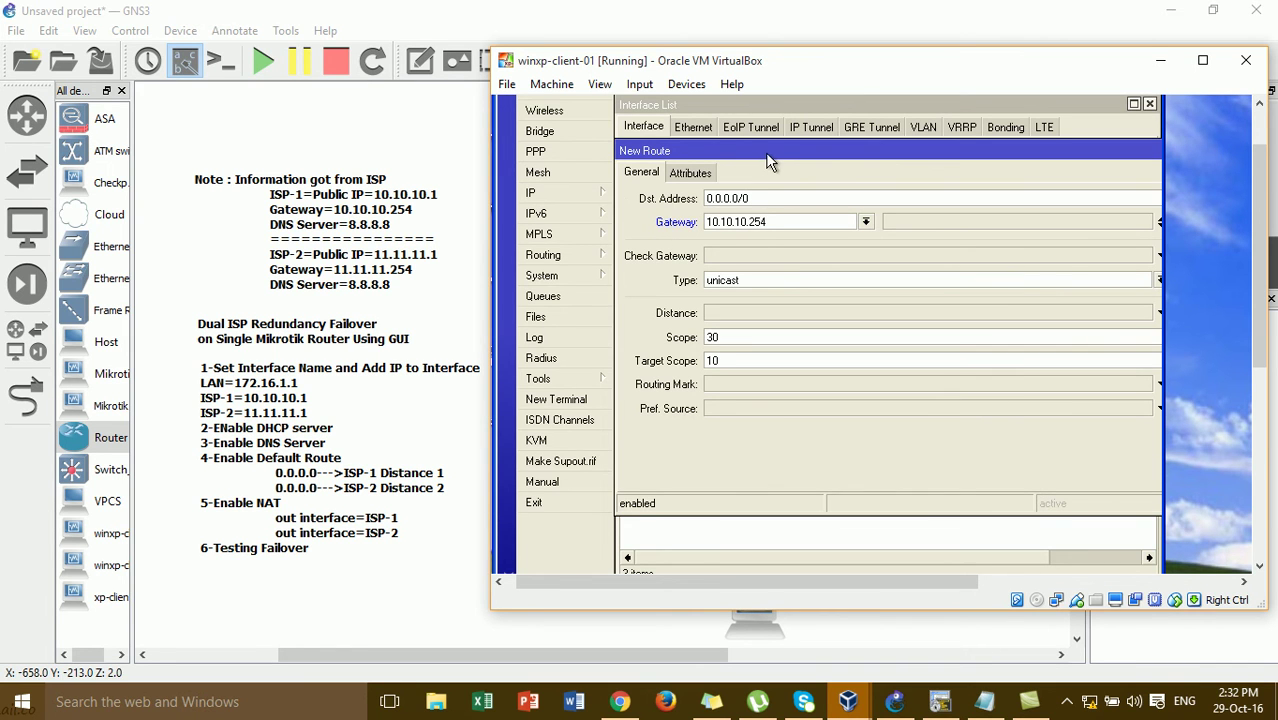
{"action": "left_click_drag", "start_coordinate": [767, 152], "coordinate": [758, 152]}
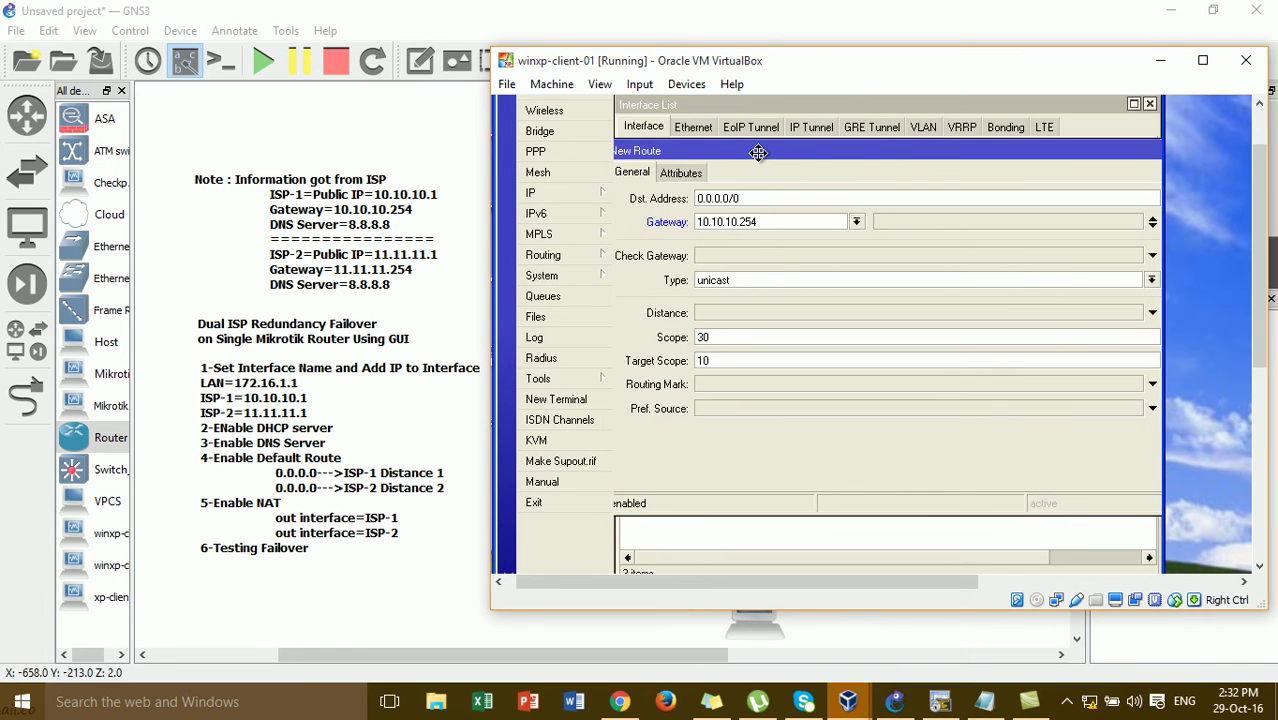
{"action": "left_click", "coordinate": [706, 315]}
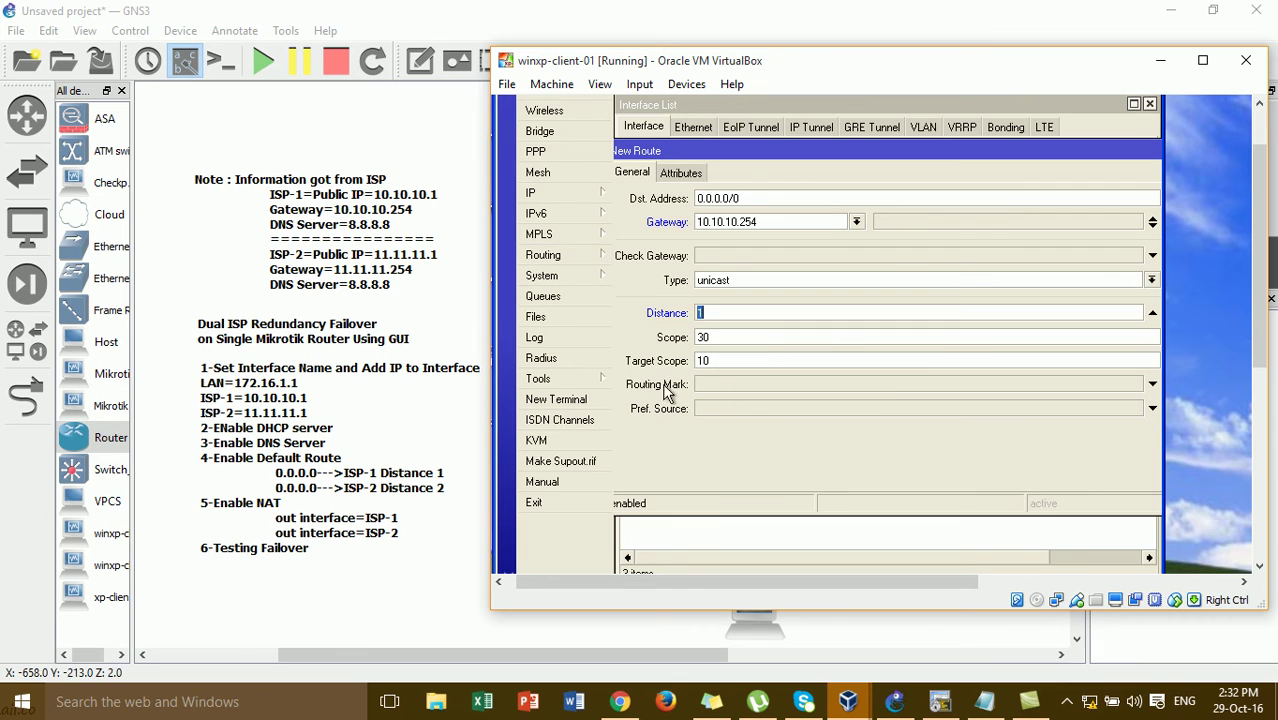
Step: Set distance 1 and save the ISP-1 default route via 10.10.10.254
{"action": "type", "text": "1"}
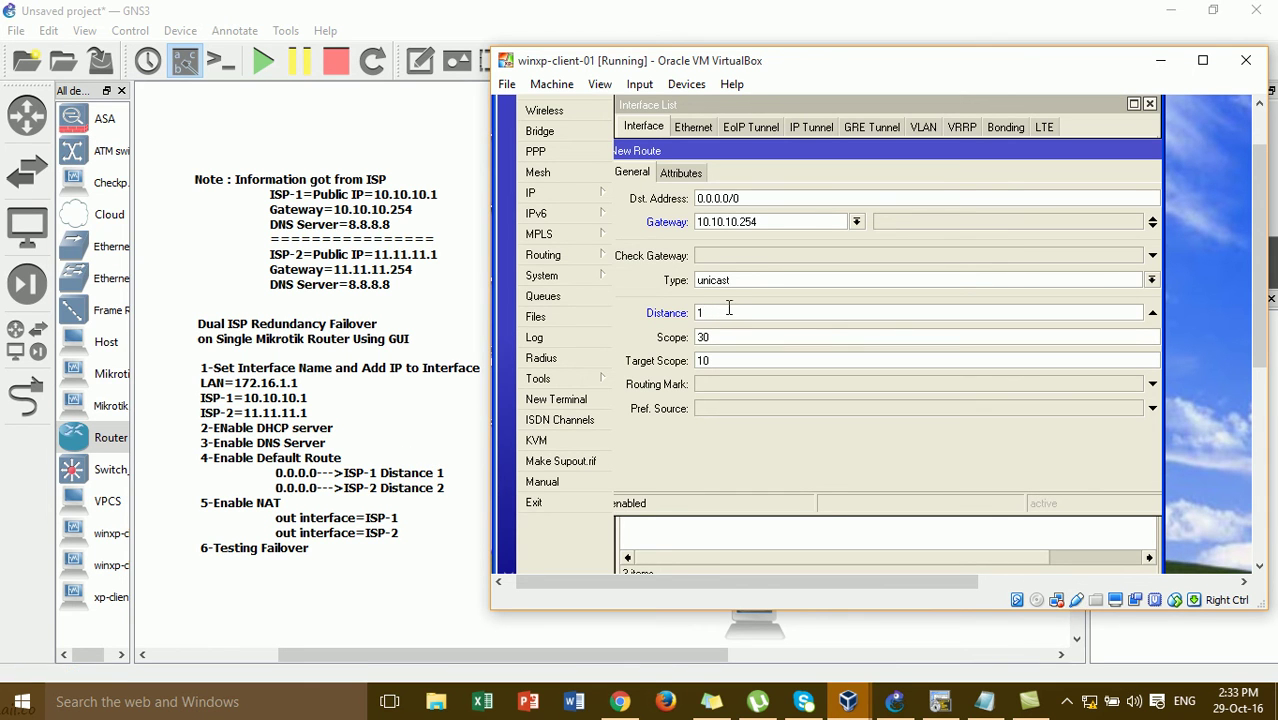
{"action": "left_click_drag", "start_coordinate": [1050, 160], "coordinate": [920, 174]}
{"action": "left_click", "coordinate": [1078, 240]}
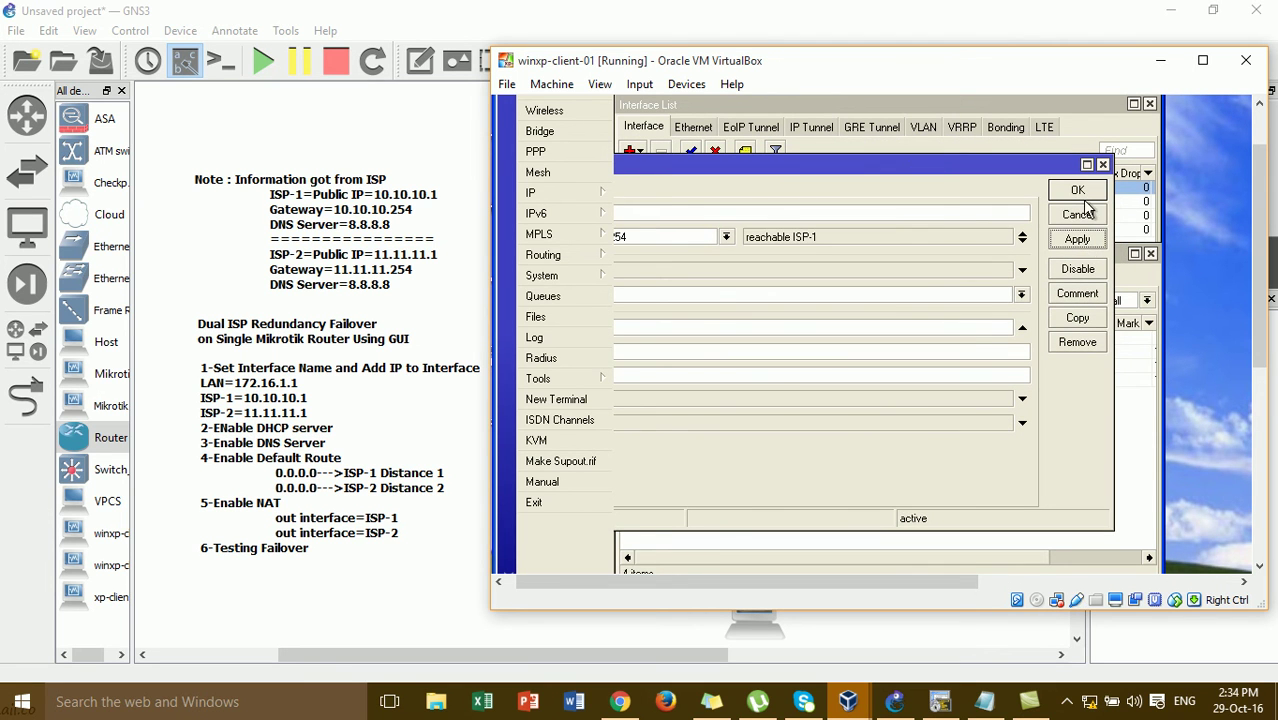
{"action": "left_click", "coordinate": [1080, 194]}
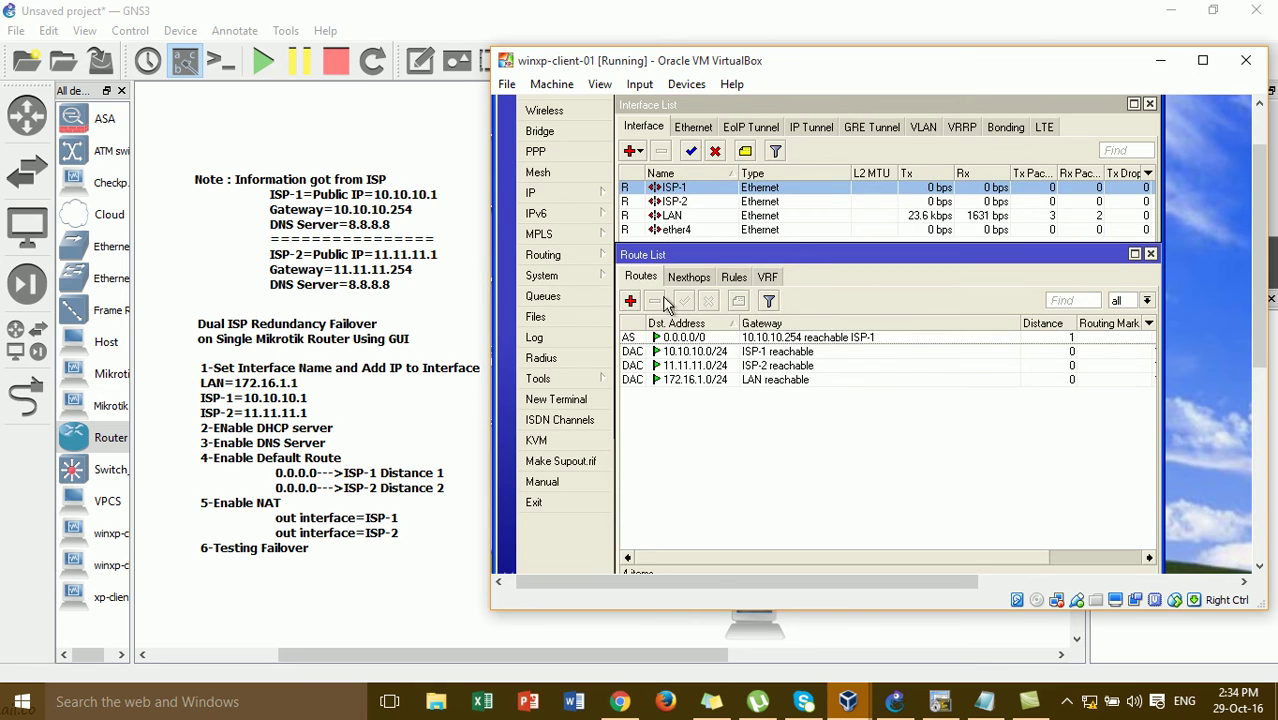
{"action": "left_click", "coordinate": [637, 300]}
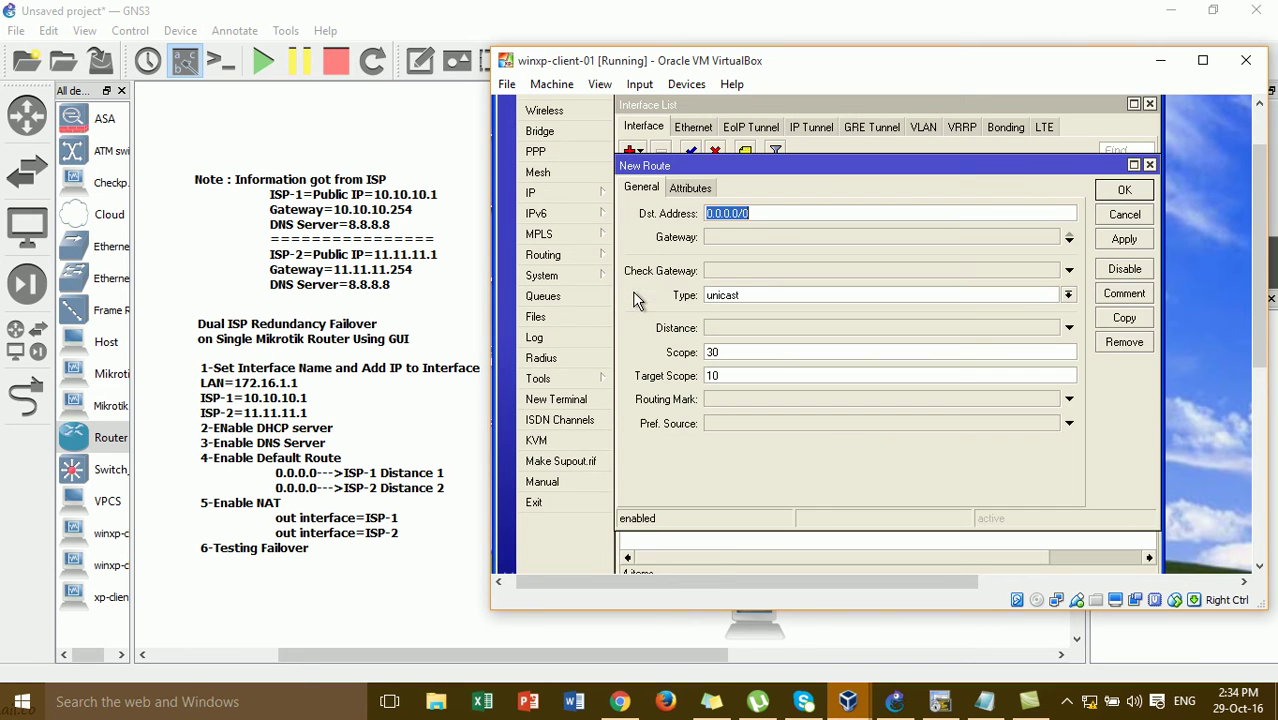
Step: Add the backup default route via gateway 11.11.11.254 with distance 2, then select the ISP-1 route
{"action": "left_click", "coordinate": [755, 240]}
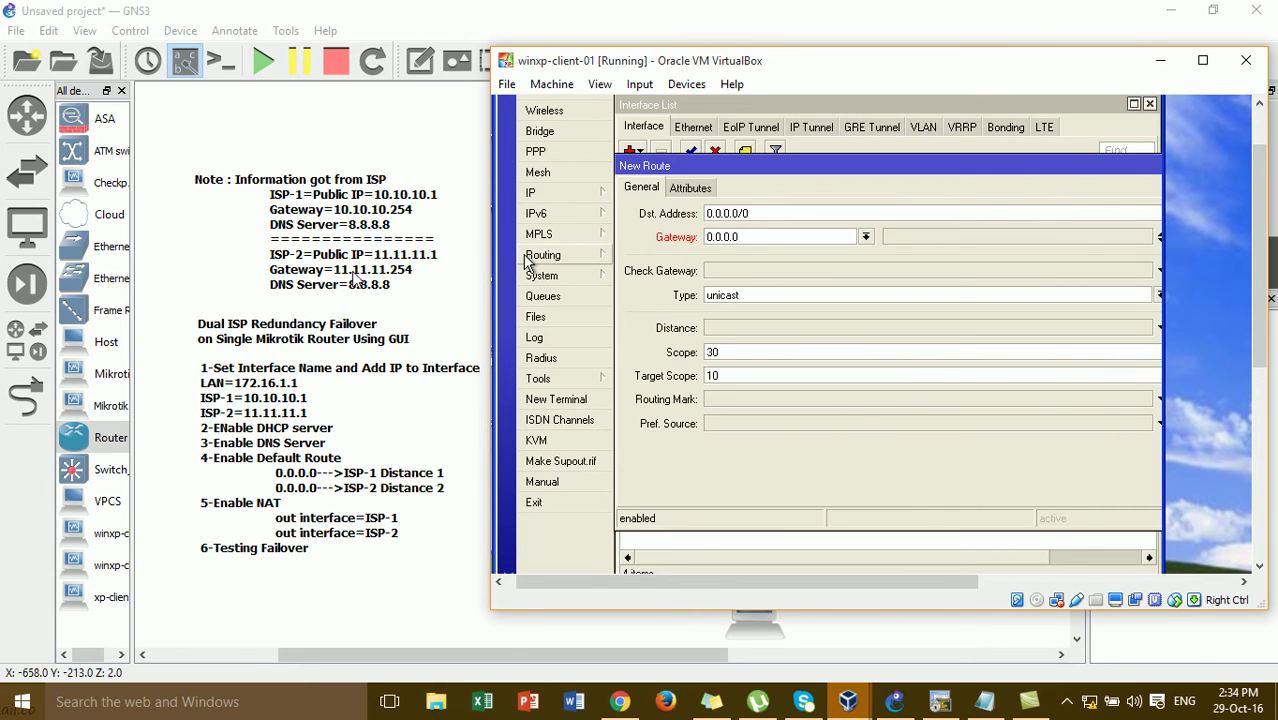
{"action": "type", "text": "11.11.11.254"}
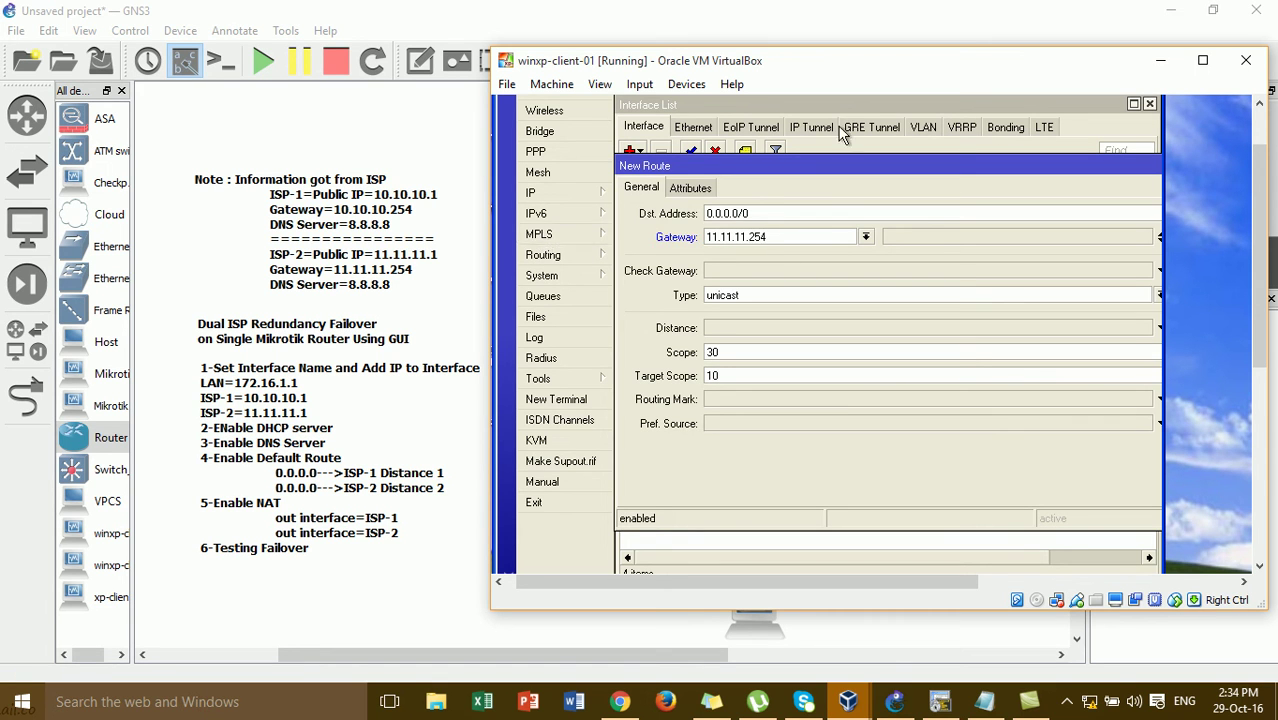
{"action": "left_click_drag", "start_coordinate": [899, 168], "coordinate": [1026, 165]}
{"action": "left_click", "coordinate": [776, 334]}
{"action": "type", "text": "1"}
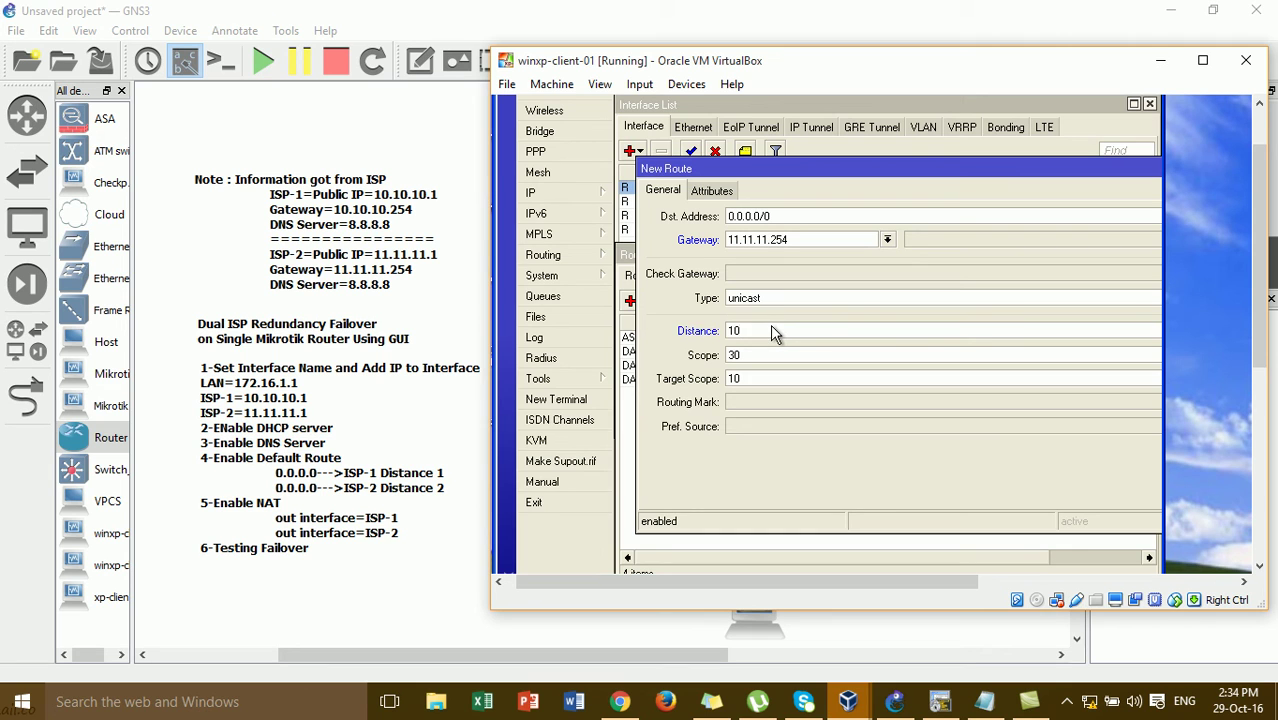
{"action": "key", "text": "BackSpace"}
{"action": "type", "text": "4"}
{"action": "key", "text": "BackSpace"}
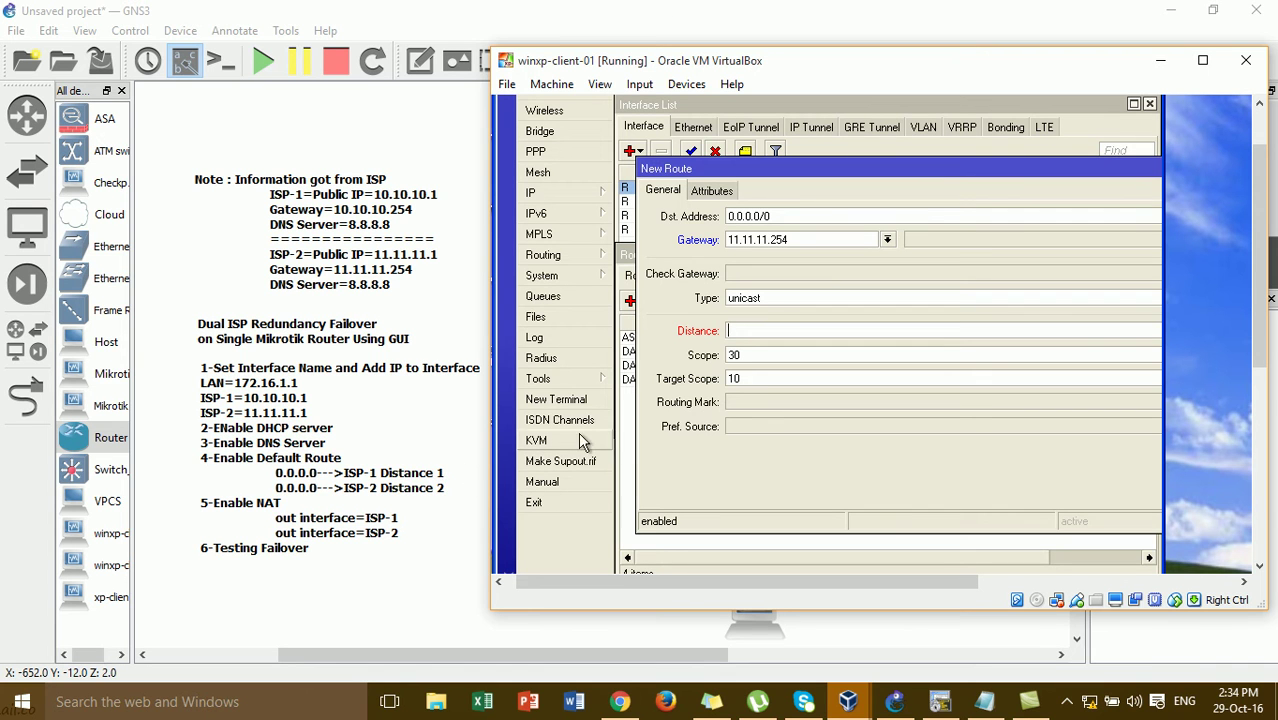
{"action": "type", "text": "2"}
{"action": "left_click_drag", "start_coordinate": [1065, 166], "coordinate": [914, 180]}
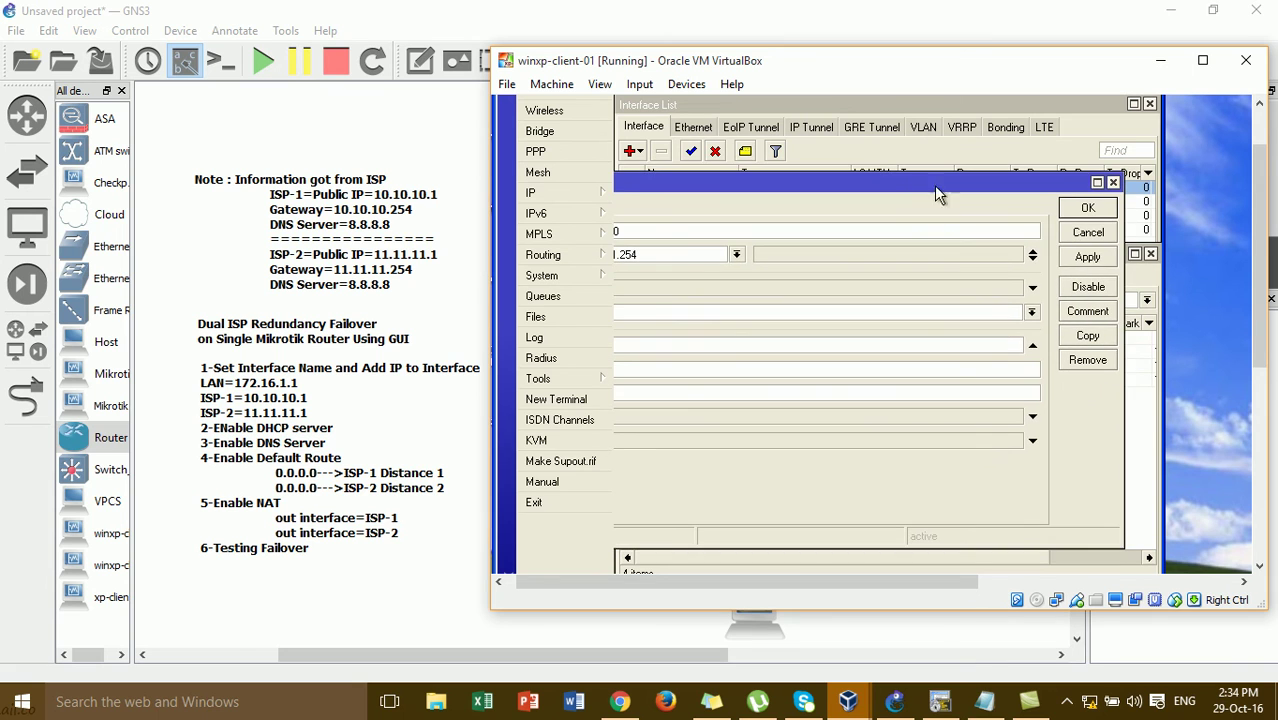
{"action": "left_click", "coordinate": [1088, 256]}
{"action": "left_click", "coordinate": [1088, 209]}
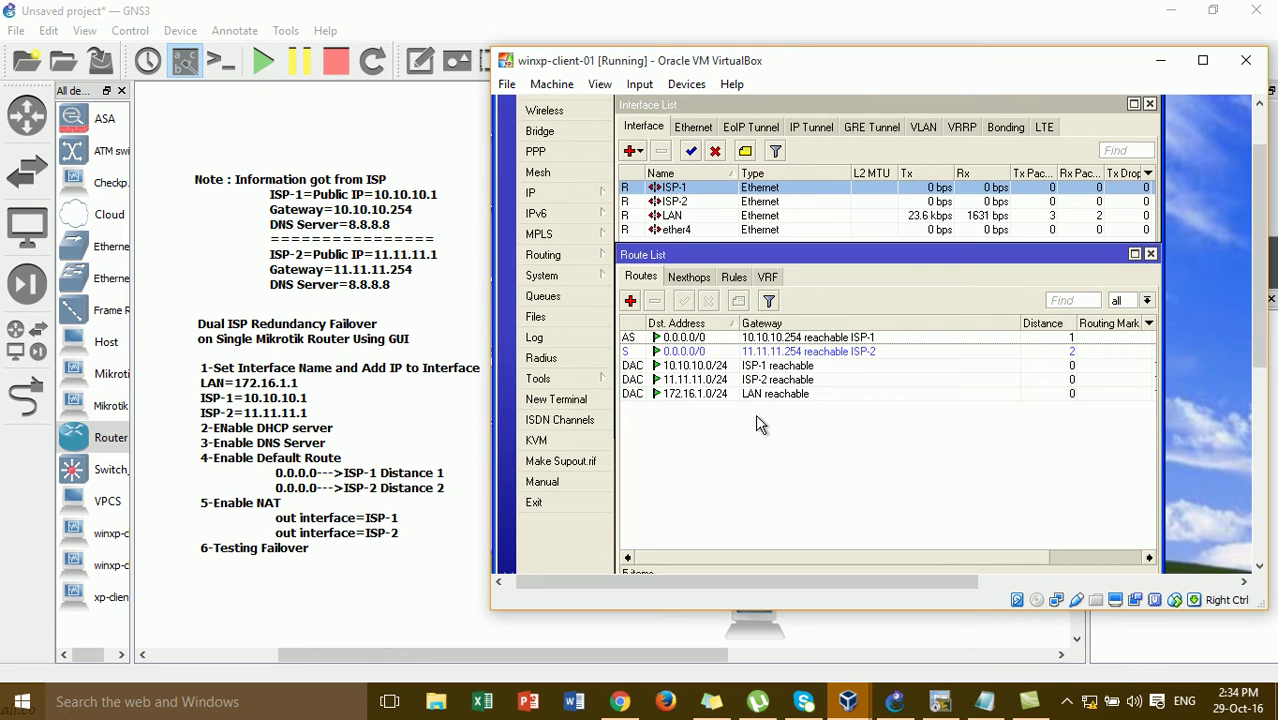
{"action": "left_click", "coordinate": [785, 342]}
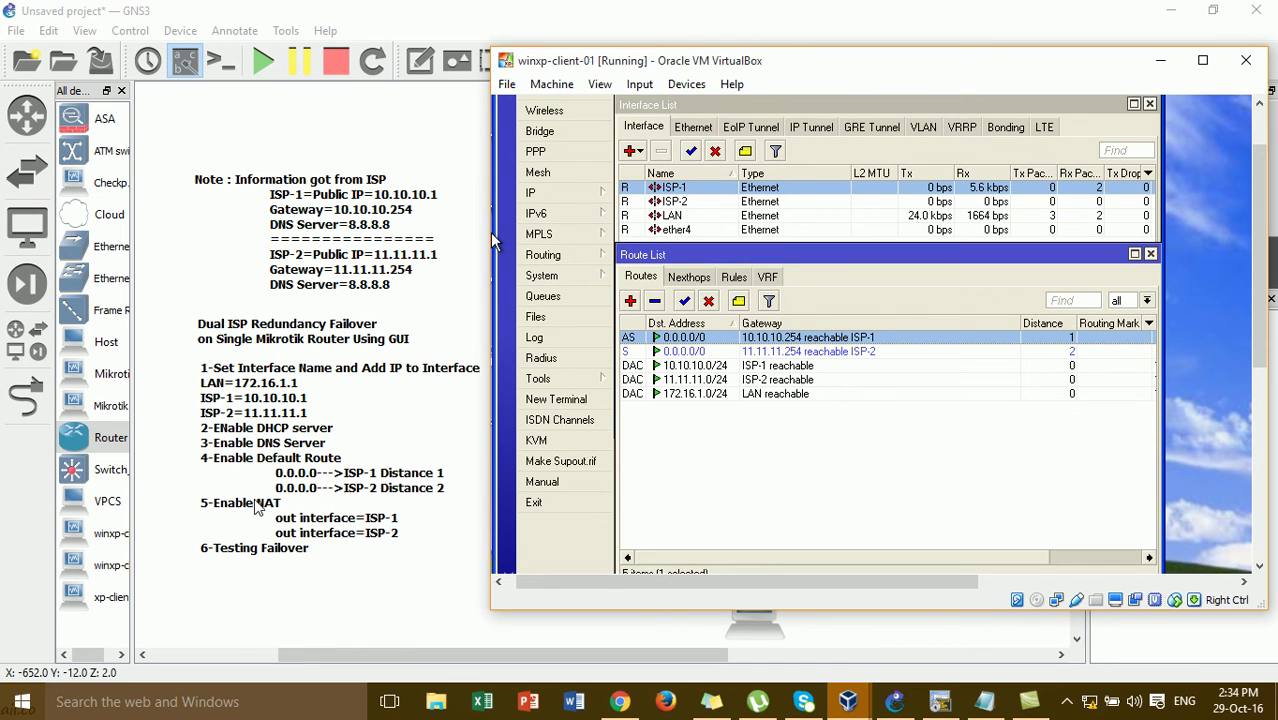
Step: Add a srcnat masquerade NAT rule with out-interface ISP-1
{"action": "left_click", "coordinate": [578, 191]}
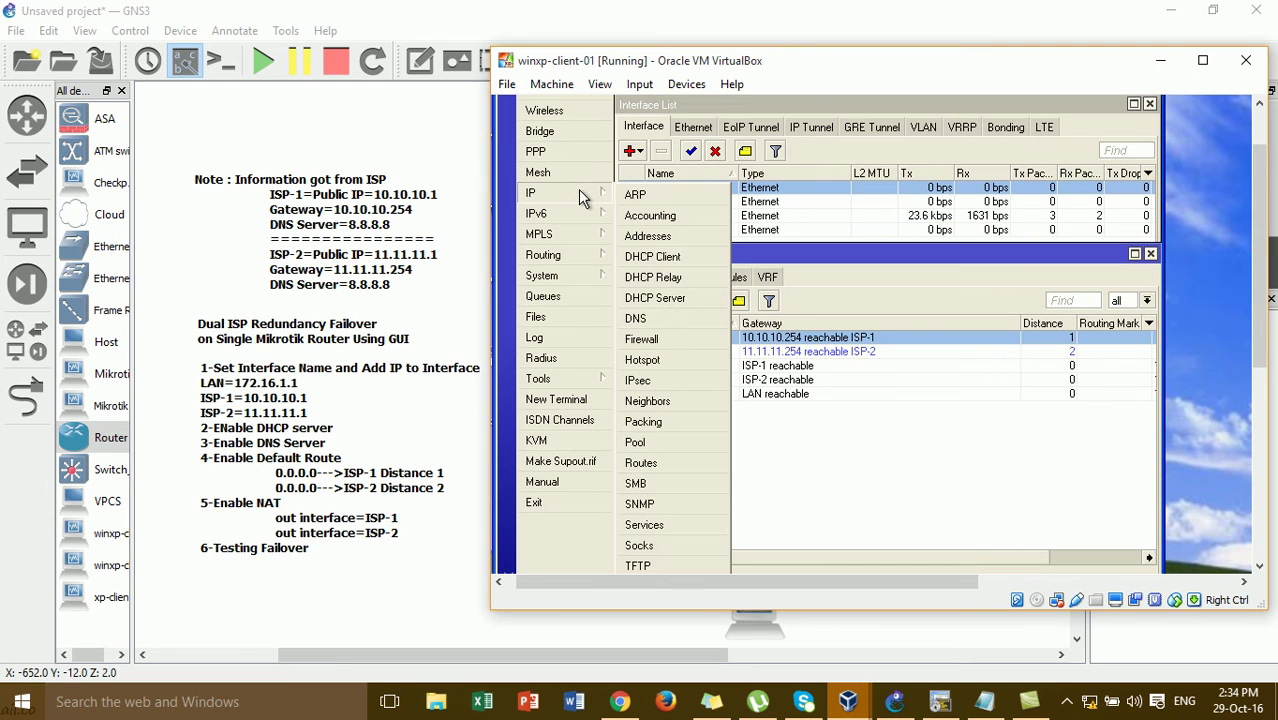
{"action": "left_click", "coordinate": [671, 340]}
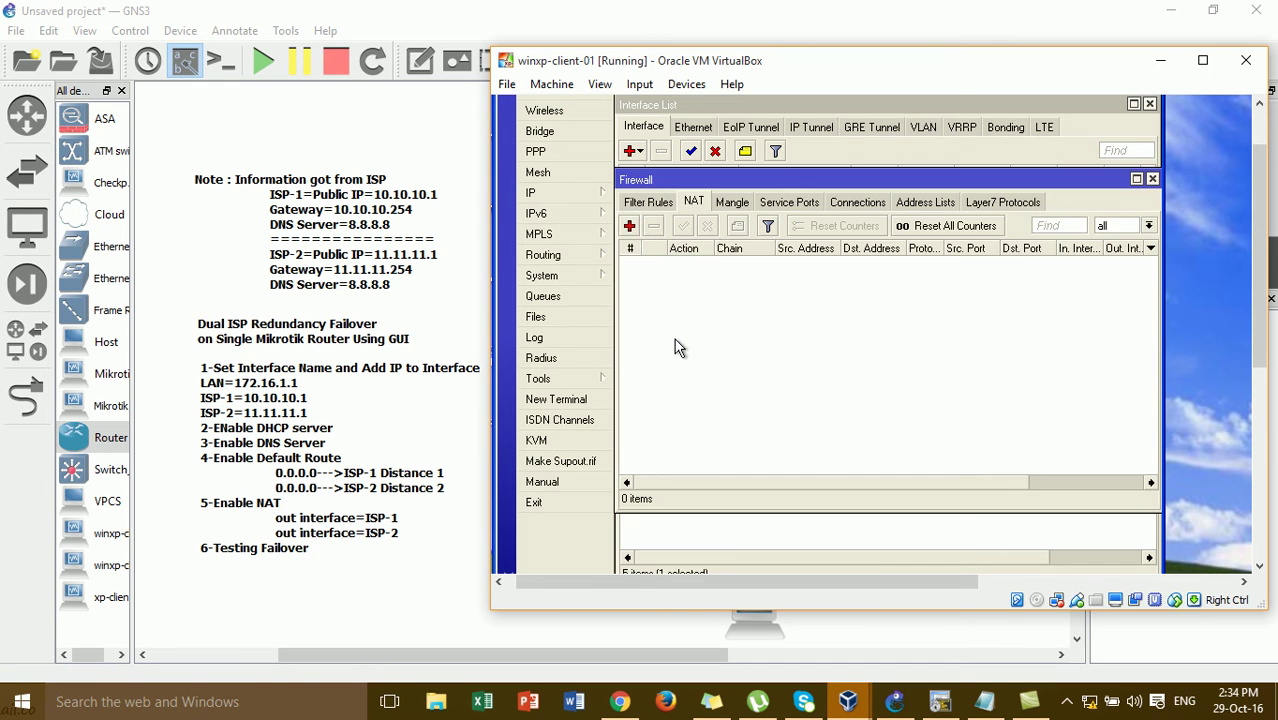
{"action": "left_click", "coordinate": [629, 226]}
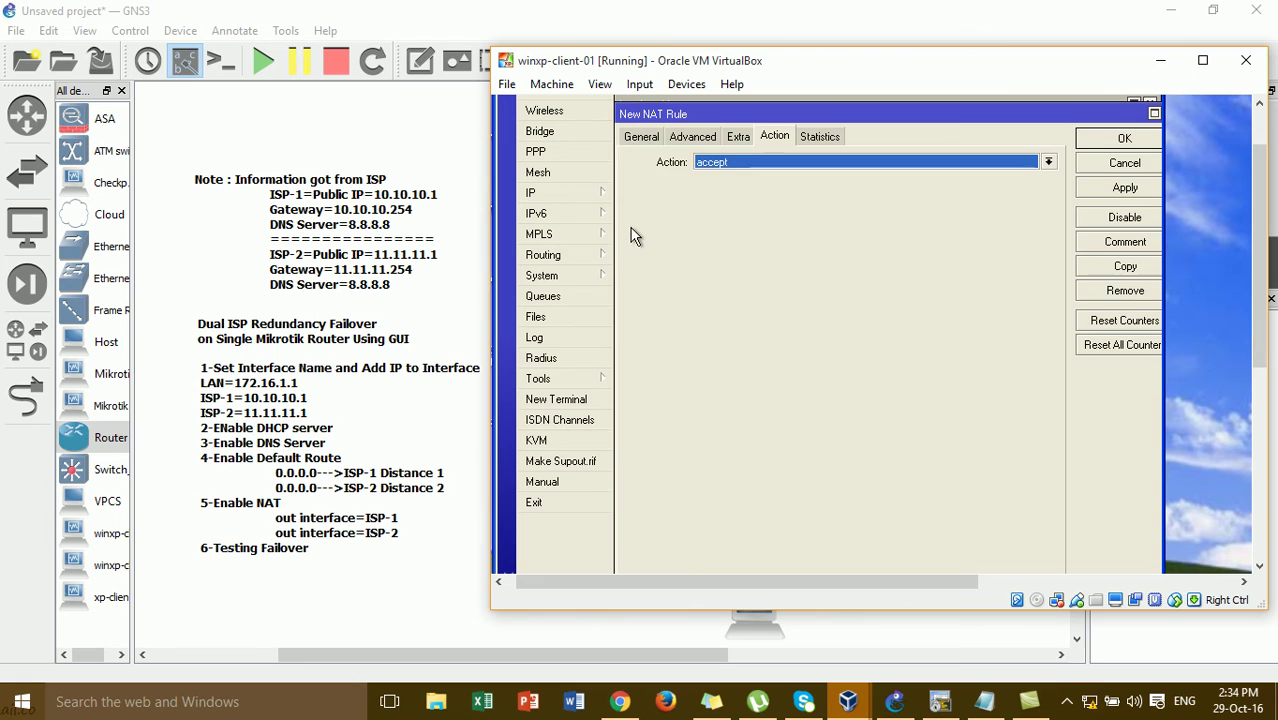
{"action": "left_click", "coordinate": [638, 137]}
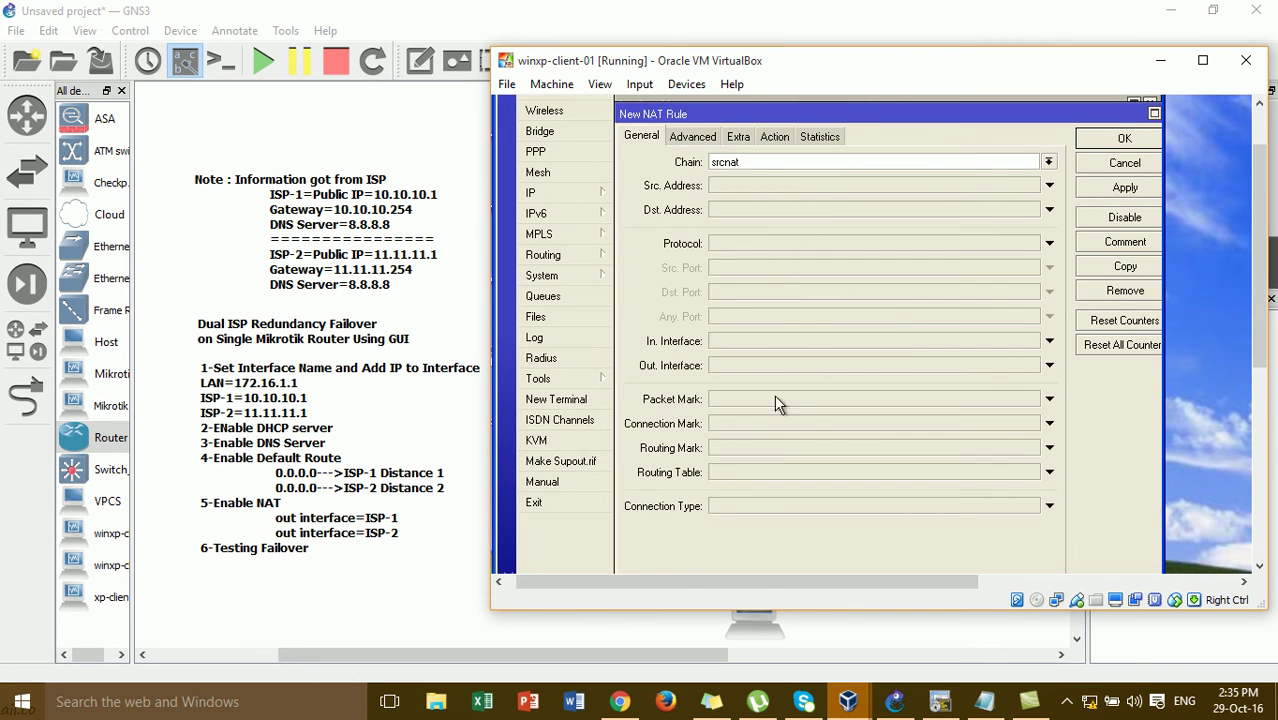
{"action": "left_click", "coordinate": [811, 366]}
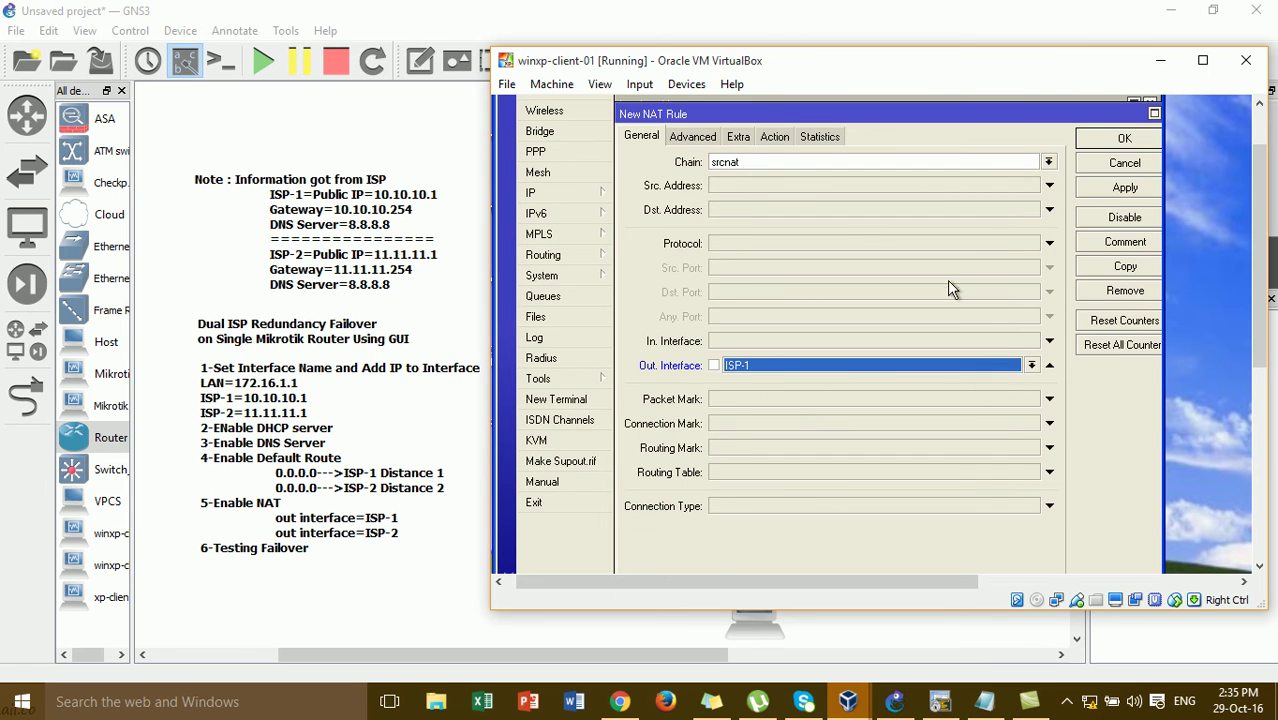
{"action": "left_click", "coordinate": [775, 136]}
{"action": "left_click", "coordinate": [784, 163]}
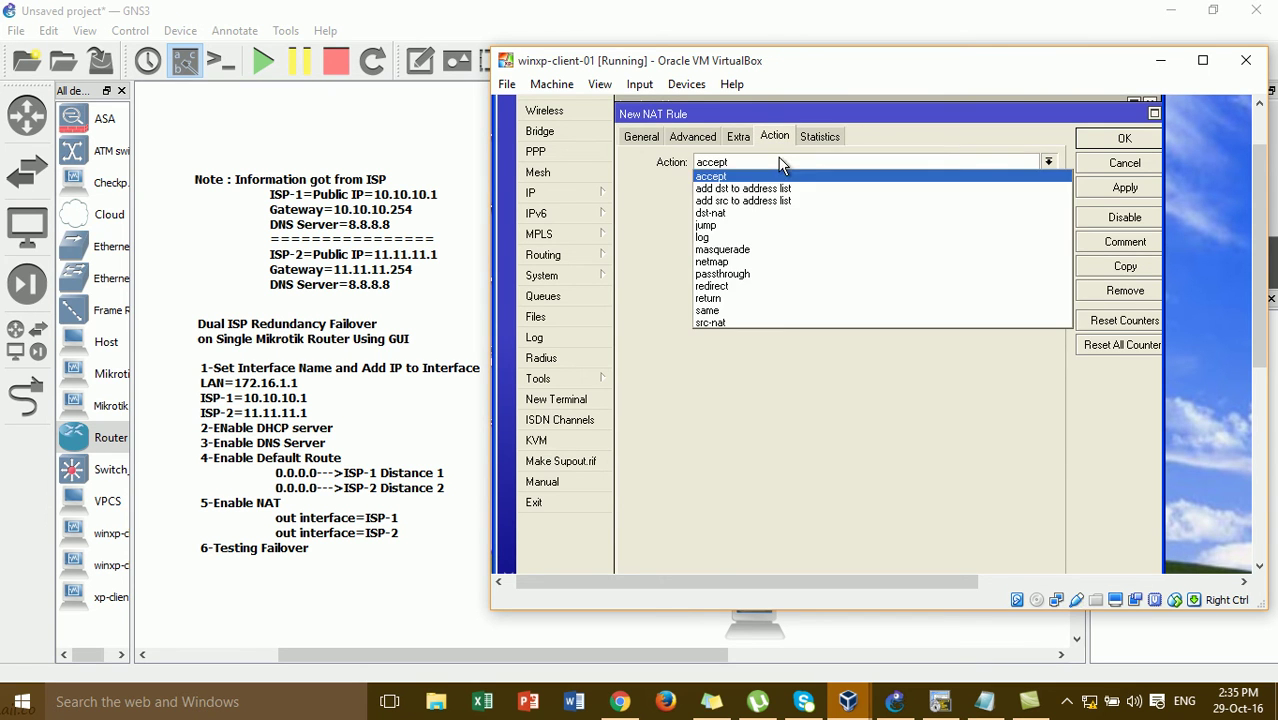
{"action": "left_click", "coordinate": [771, 251]}
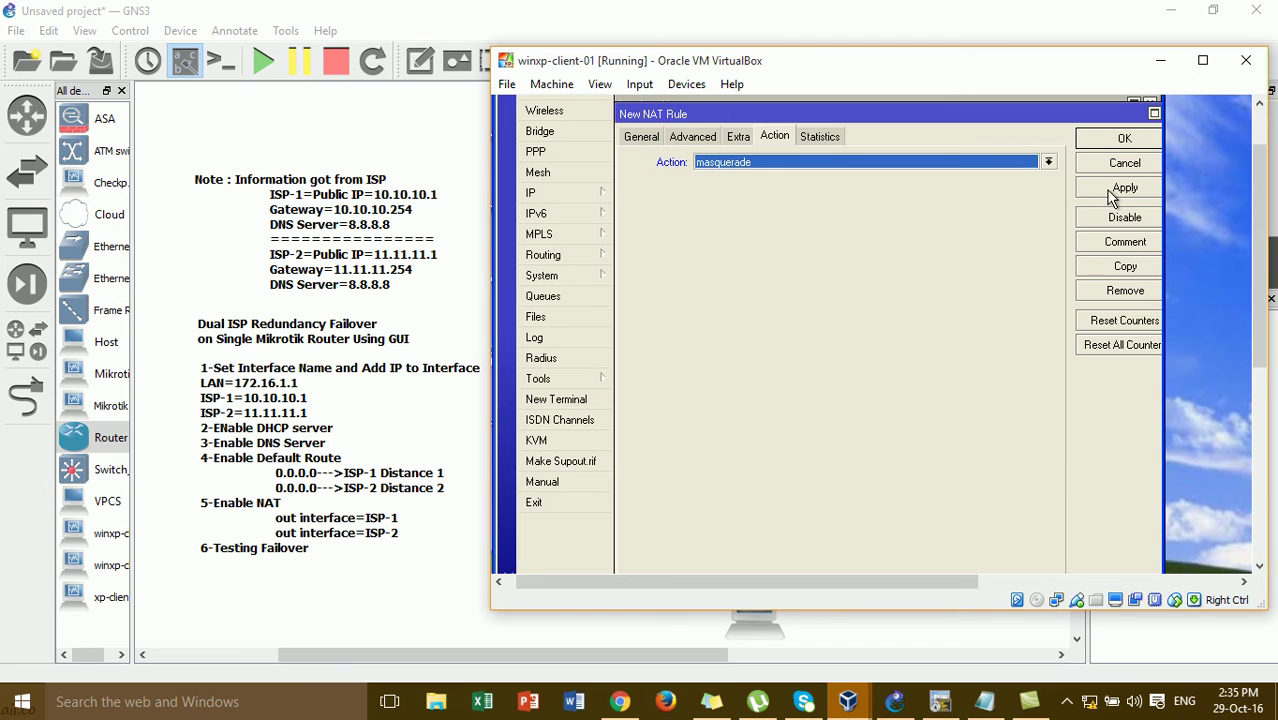
{"action": "left_click", "coordinate": [1114, 190]}
{"action": "left_click", "coordinate": [1120, 140]}
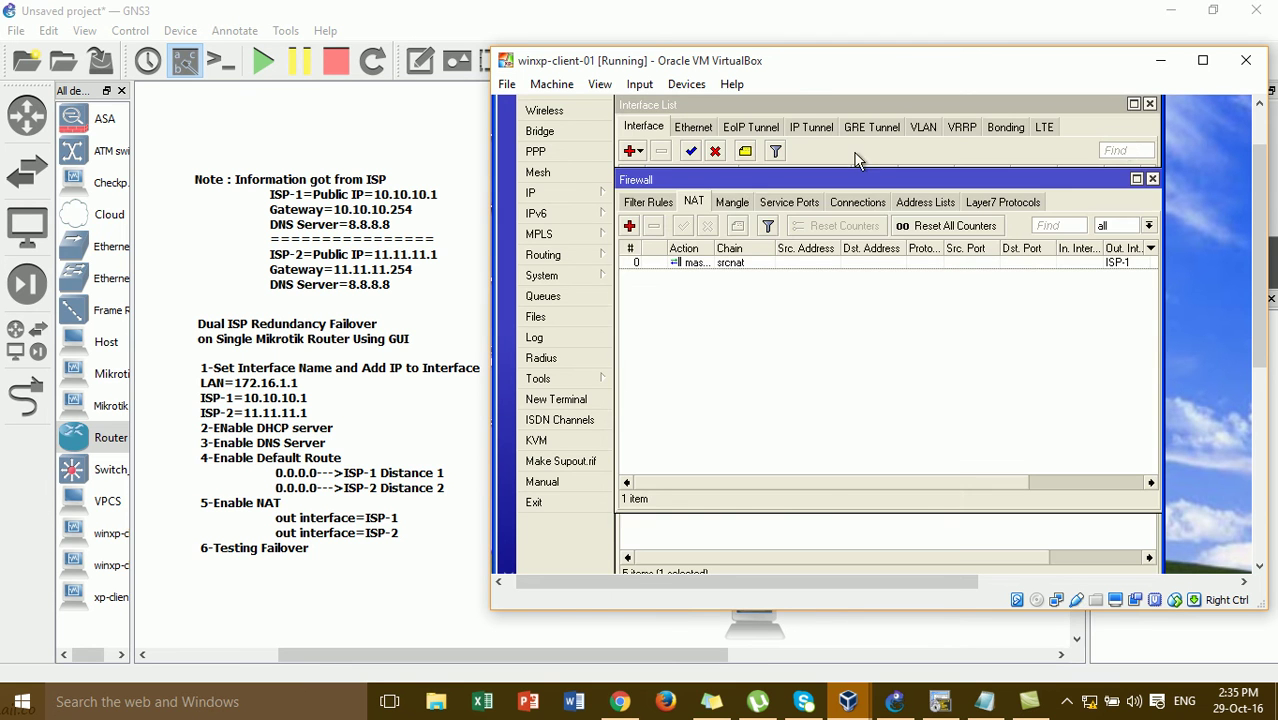
Step: Add a second masquerade NAT rule with out-interface ISP-2
{"action": "left_click", "coordinate": [637, 155]}
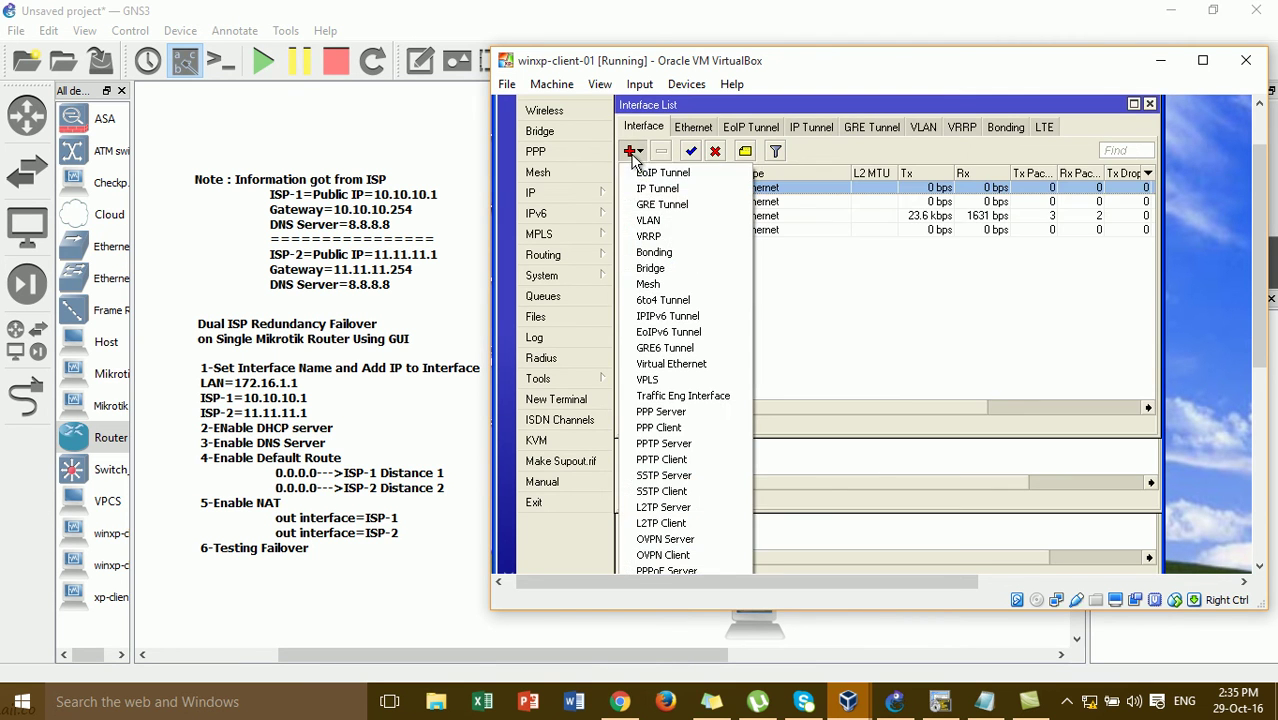
{"action": "left_click", "coordinate": [809, 252]}
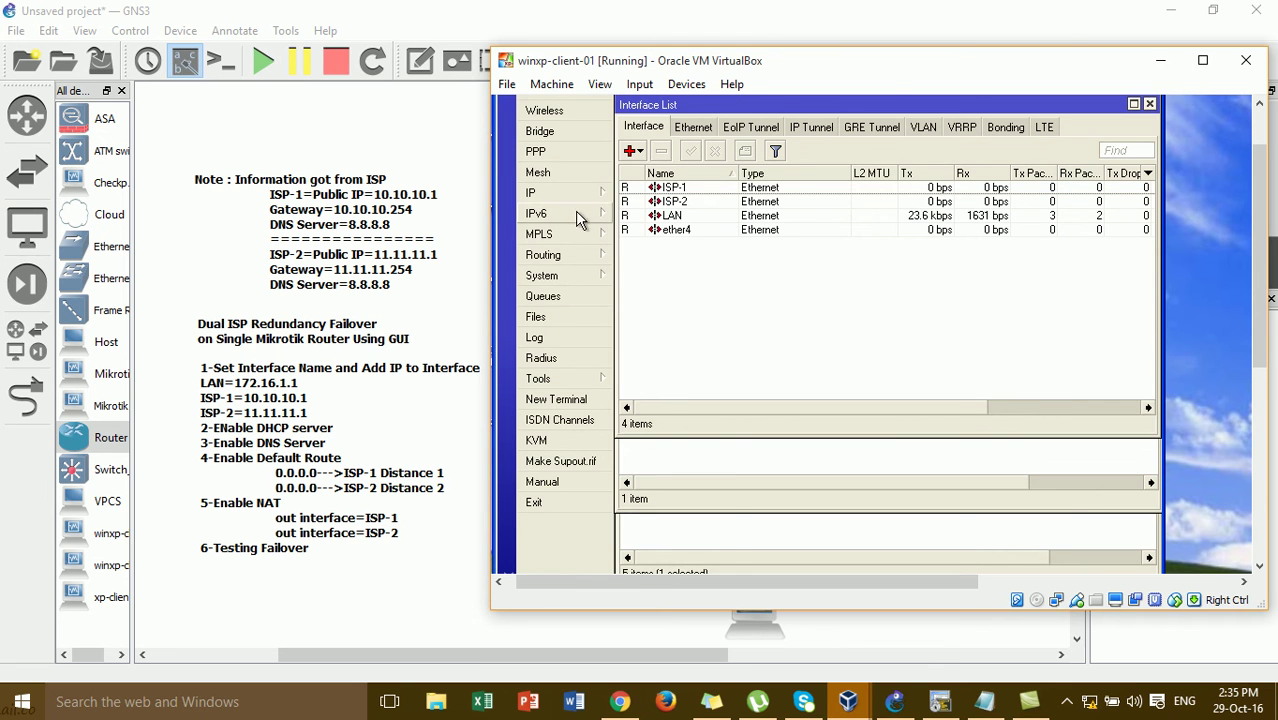
{"action": "left_click", "coordinate": [592, 198]}
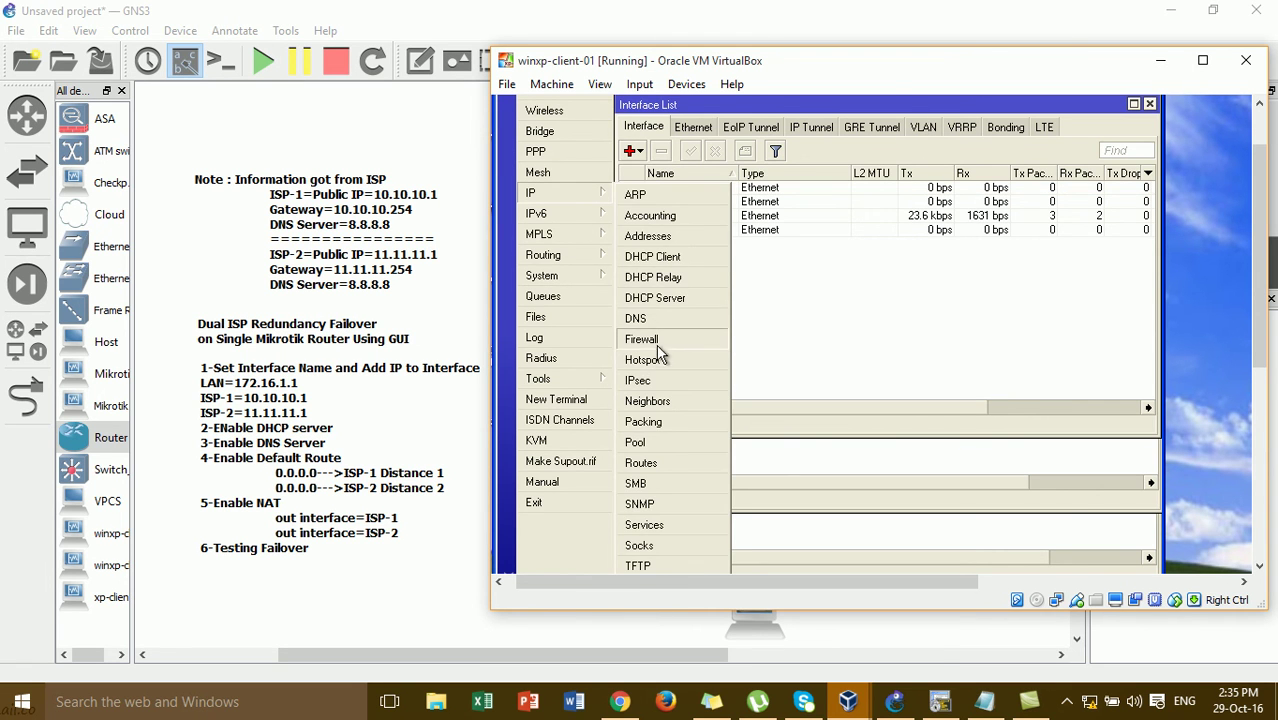
{"action": "left_click", "coordinate": [662, 342]}
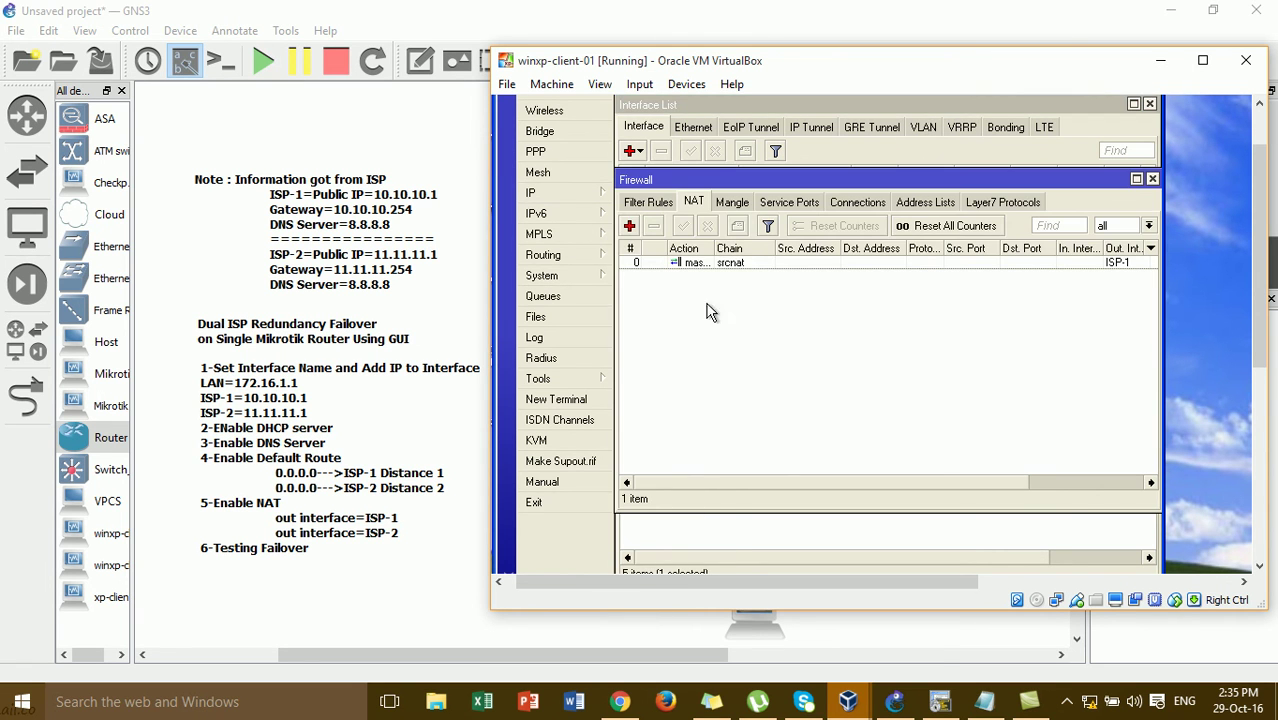
{"action": "left_click", "coordinate": [631, 229]}
{"action": "left_click", "coordinate": [640, 138]}
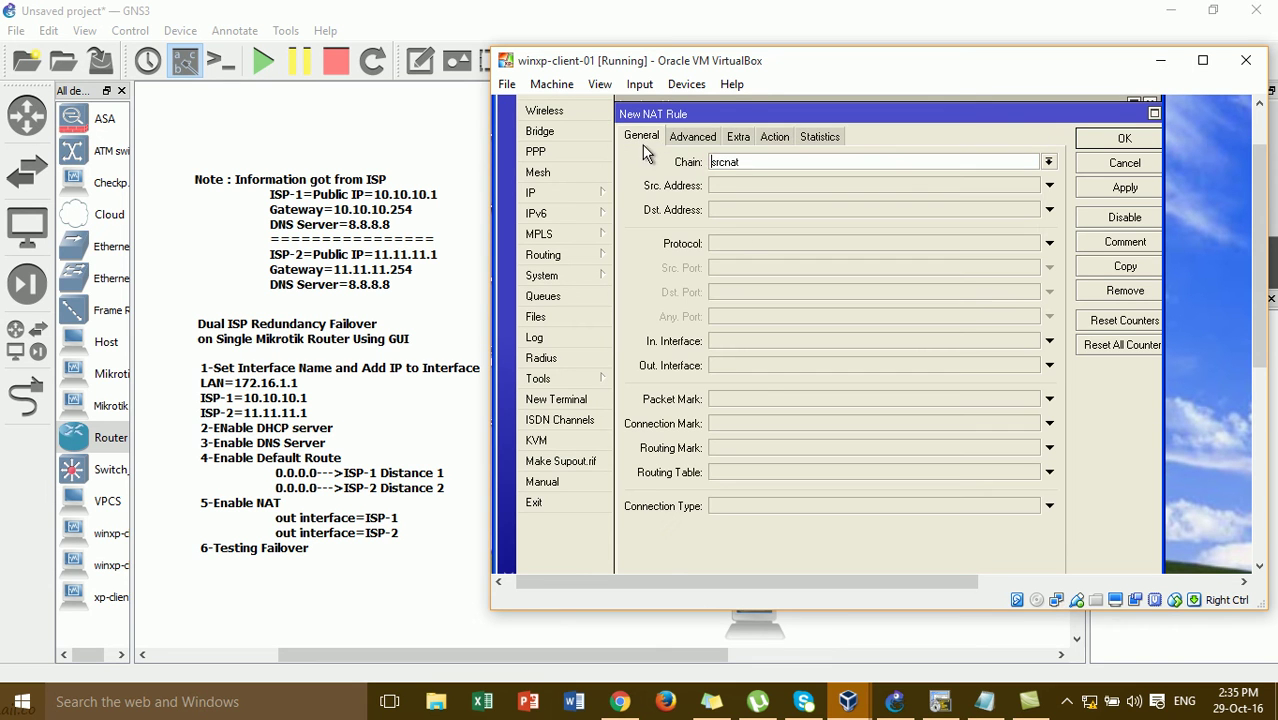
{"action": "left_click", "coordinate": [841, 366]}
{"action": "left_click", "coordinate": [844, 364]}
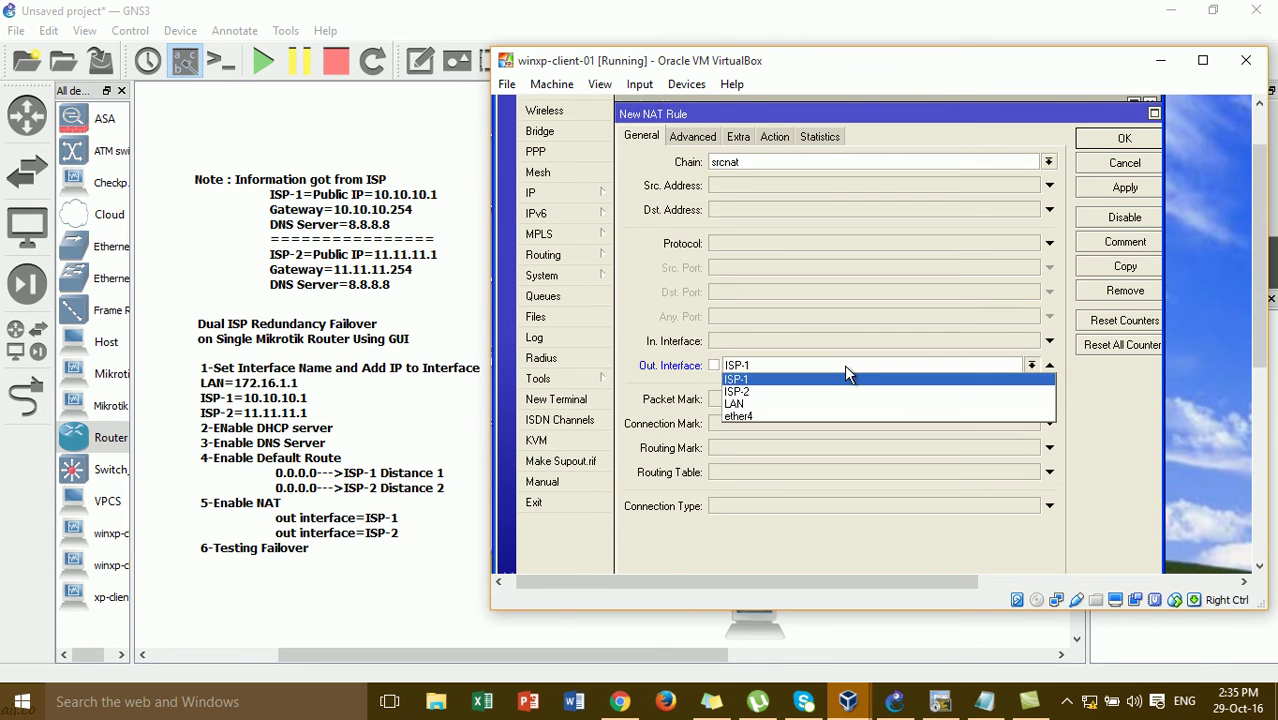
{"action": "left_click", "coordinate": [845, 386]}
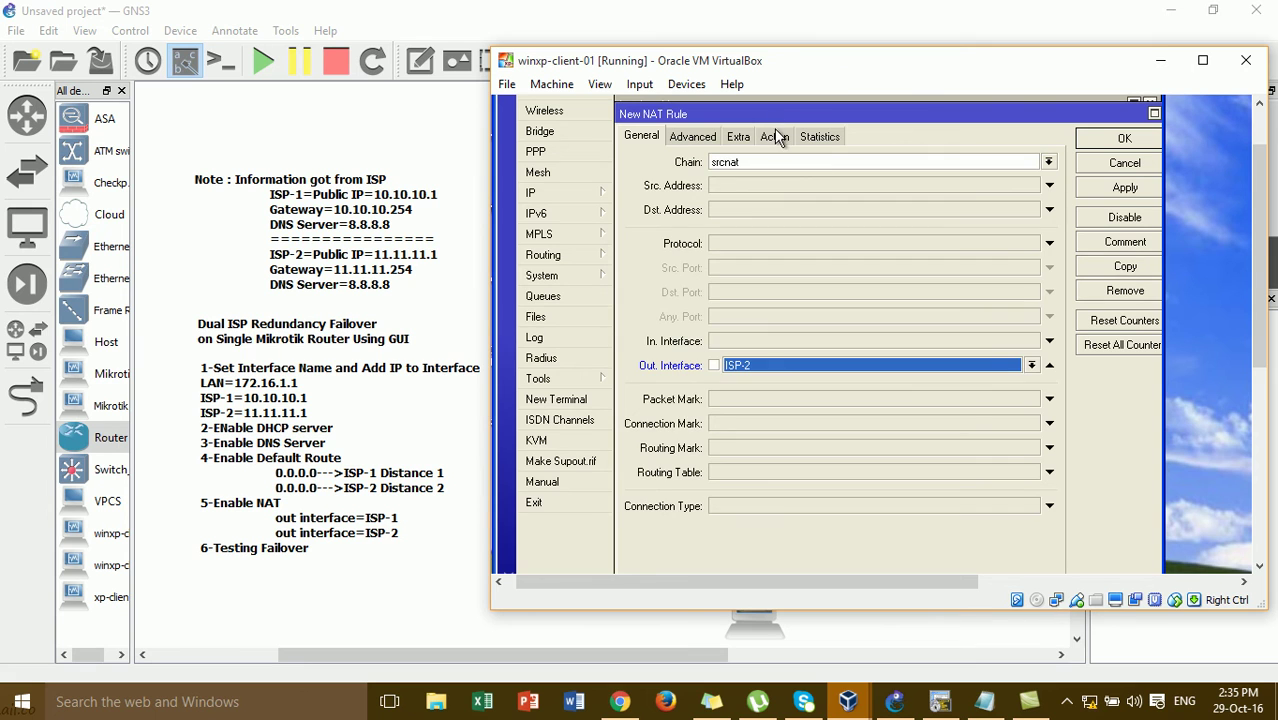
{"action": "left_click", "coordinate": [774, 132]}
{"action": "left_click", "coordinate": [782, 164]}
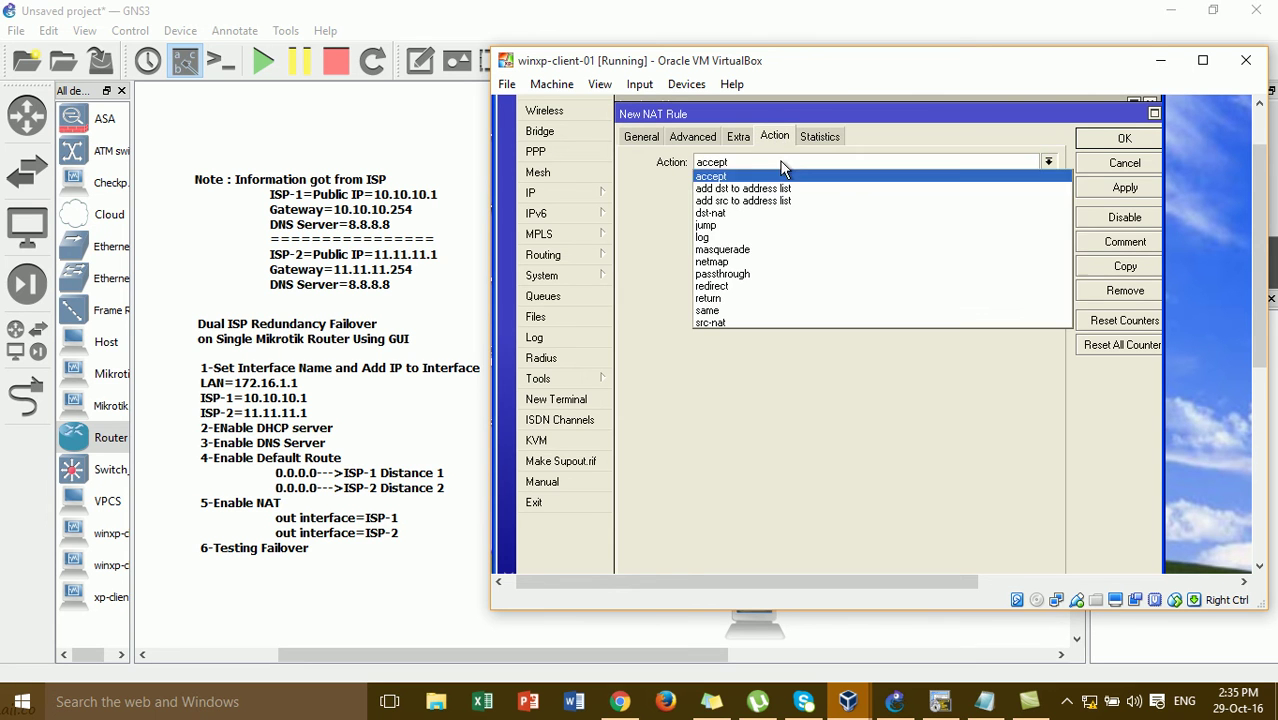
{"action": "left_click", "coordinate": [780, 248]}
{"action": "left_click", "coordinate": [1121, 138]}
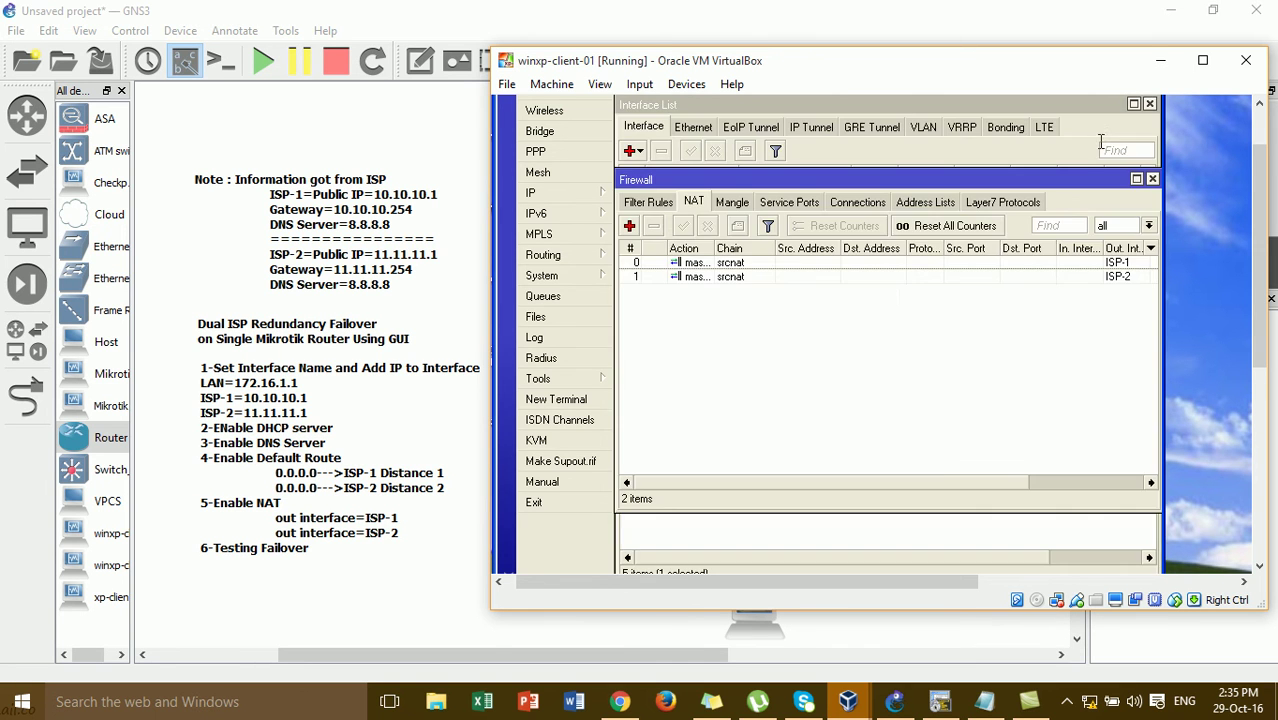
Step: Review both NAT rules and maximize the virtual machine window
{"action": "left_click", "coordinate": [700, 265]}
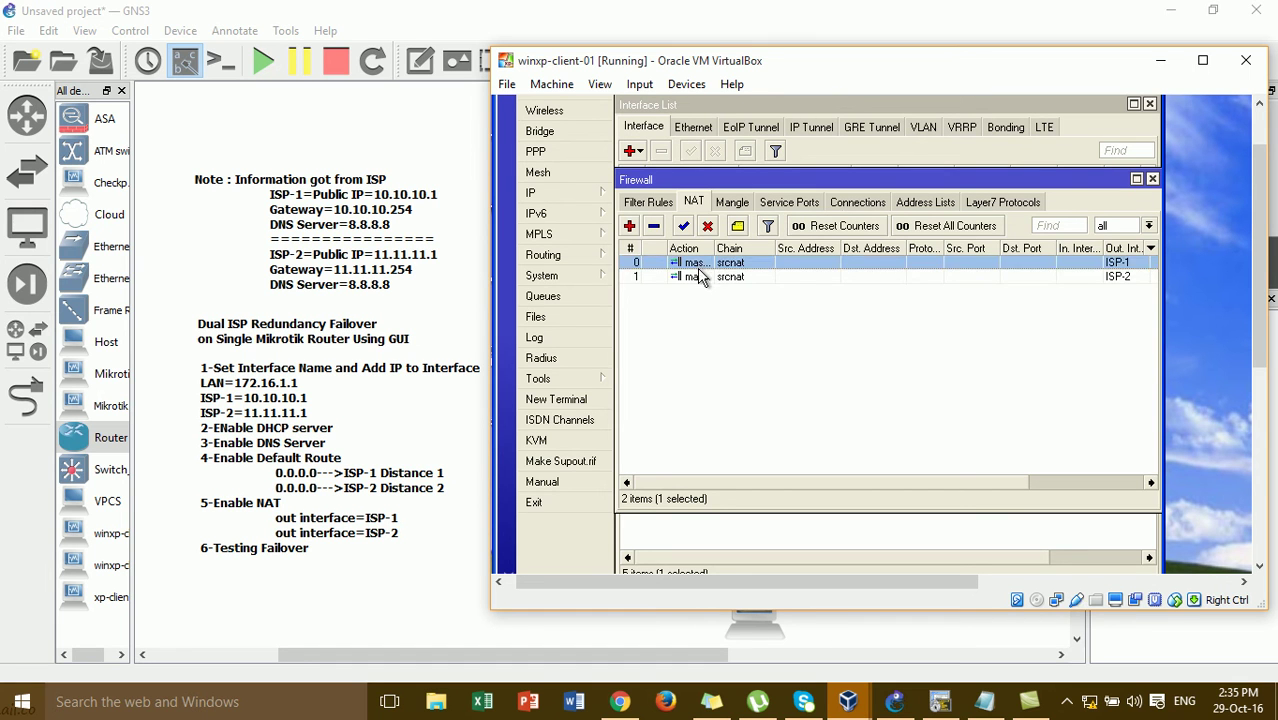
{"action": "left_click", "coordinate": [705, 278]}
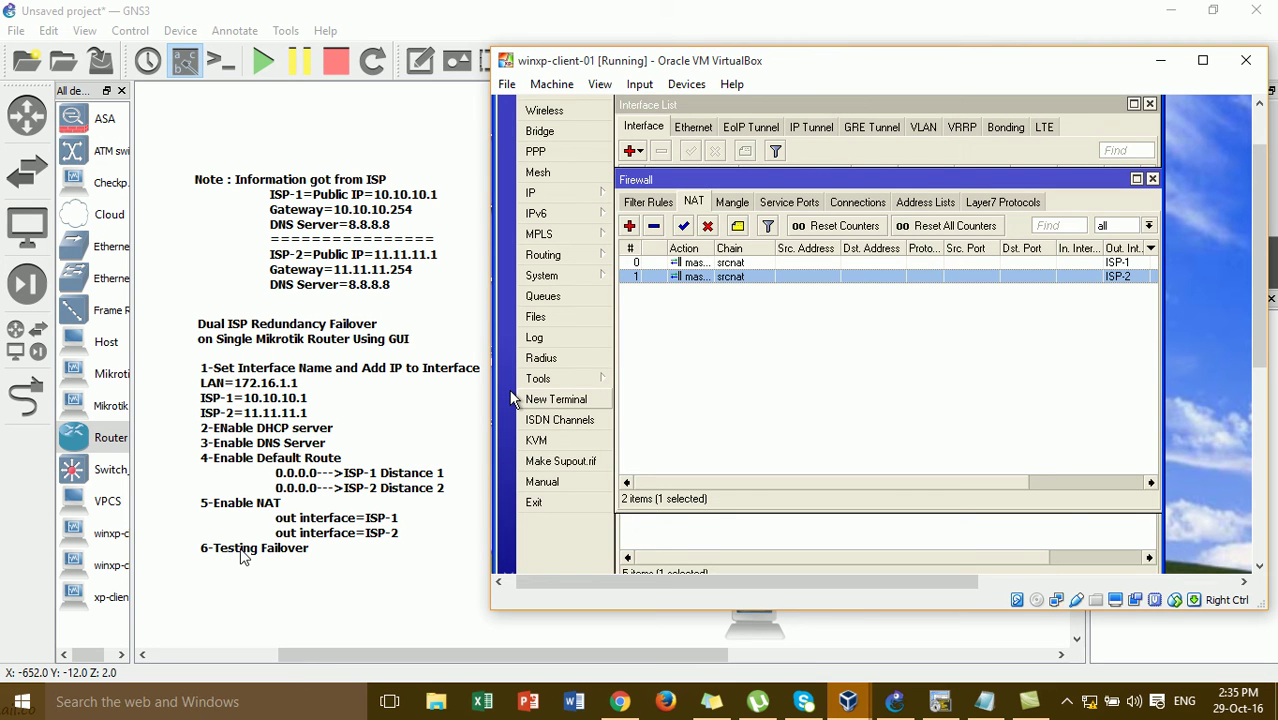
{"action": "left_click", "coordinate": [1203, 70]}
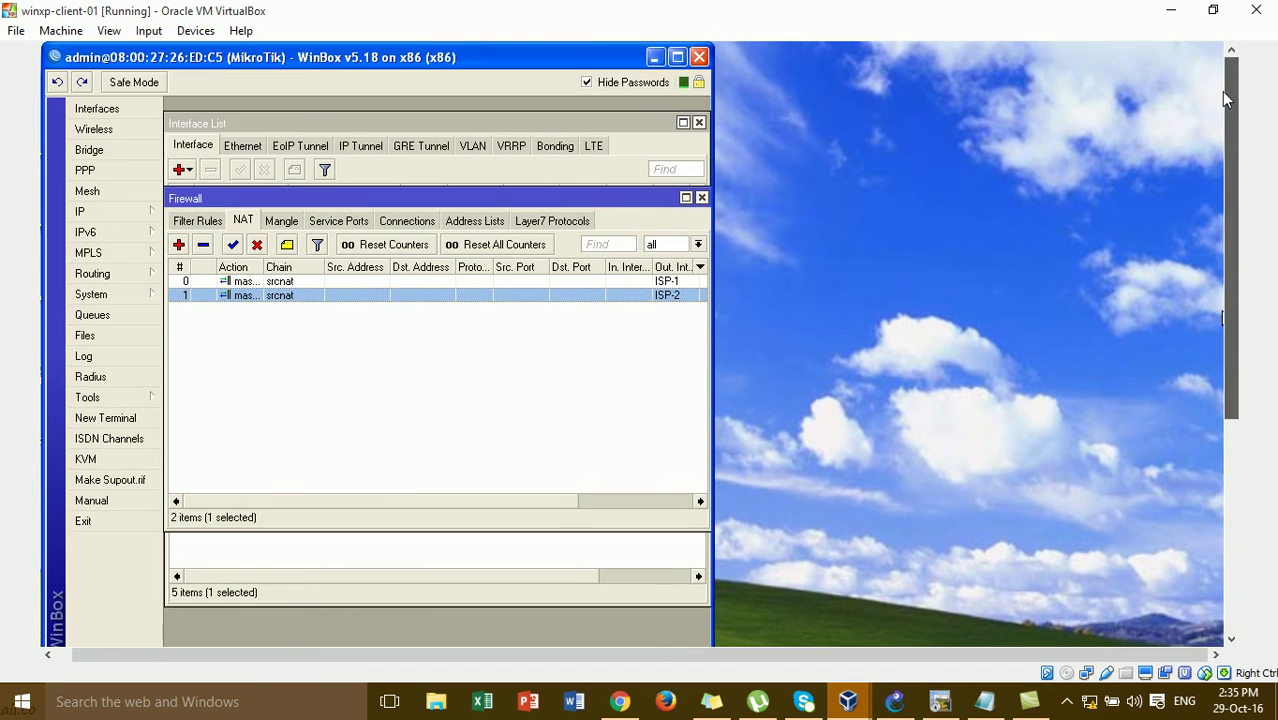
Step: Minimize WinBox and open a client command prompt at the C:\ root with cd\
{"action": "scroll", "coordinate": [1222, 246], "scroll_direction": "up", "scroll_amount": 1}
{"action": "left_click", "coordinate": [654, 57]}
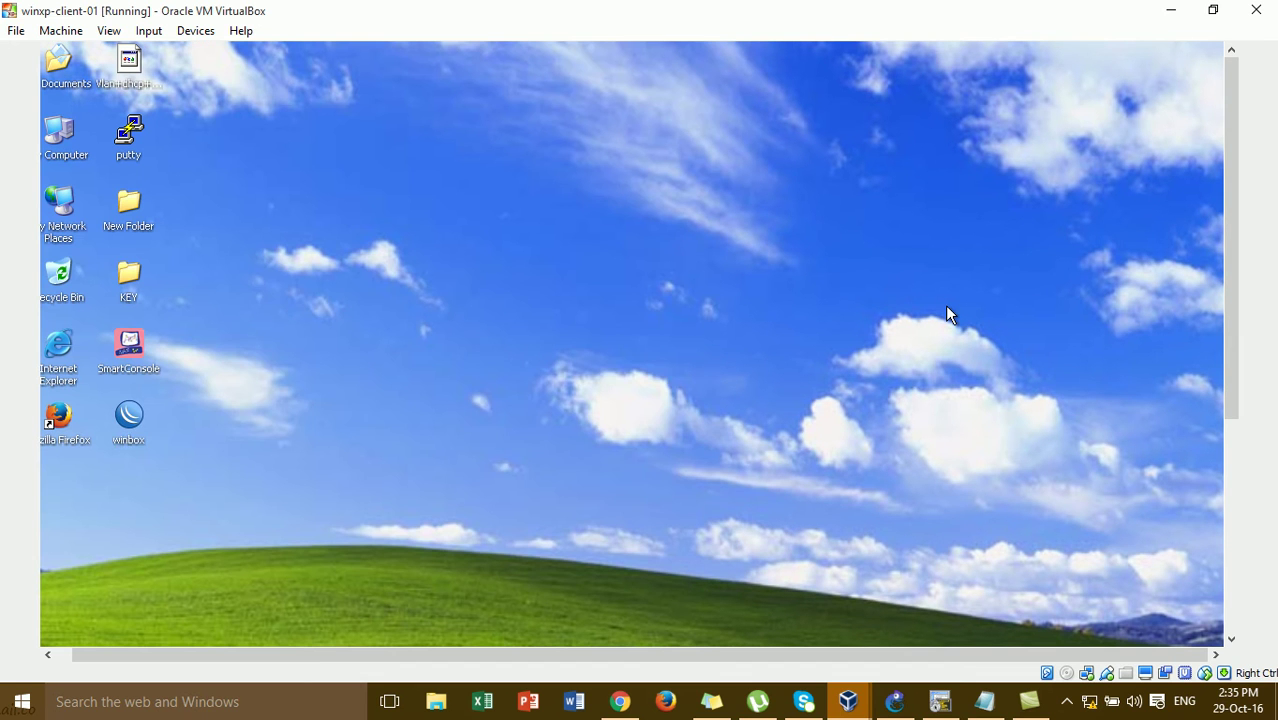
{"action": "key", "text": "Return"}
{"action": "key", "text": "Return"}
{"action": "type", "text": "cd\\\\"}
{"action": "key", "text": "Return"}
{"action": "key", "text": "Return"}
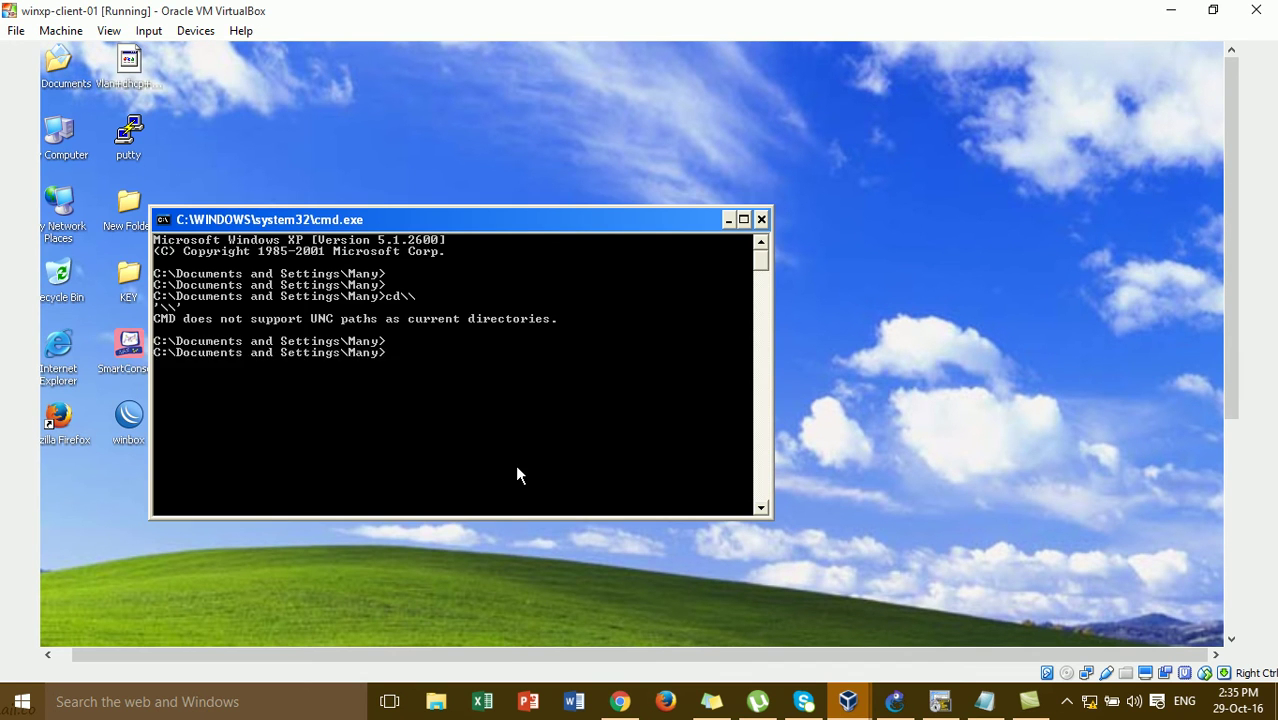
{"action": "type", "text": "cd\\"}
{"action": "key", "text": "Return"}
Step: Restore the VM window and move it aside to uncover ISP-2 in the GNS3 topology
{"action": "left_click", "coordinate": [1212, 10]}
{"action": "left_click_drag", "start_coordinate": [707, 36], "coordinate": [767, 243]}
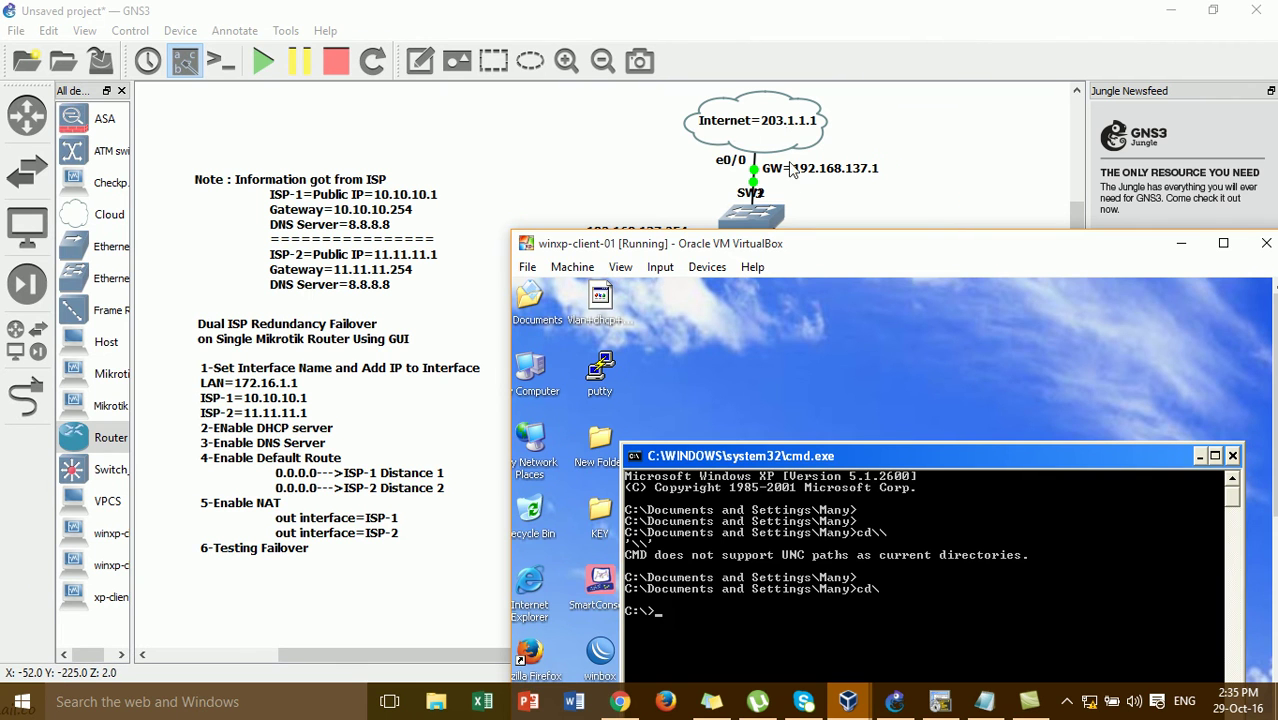
{"action": "left_click_drag", "start_coordinate": [790, 246], "coordinate": [380, 170]}
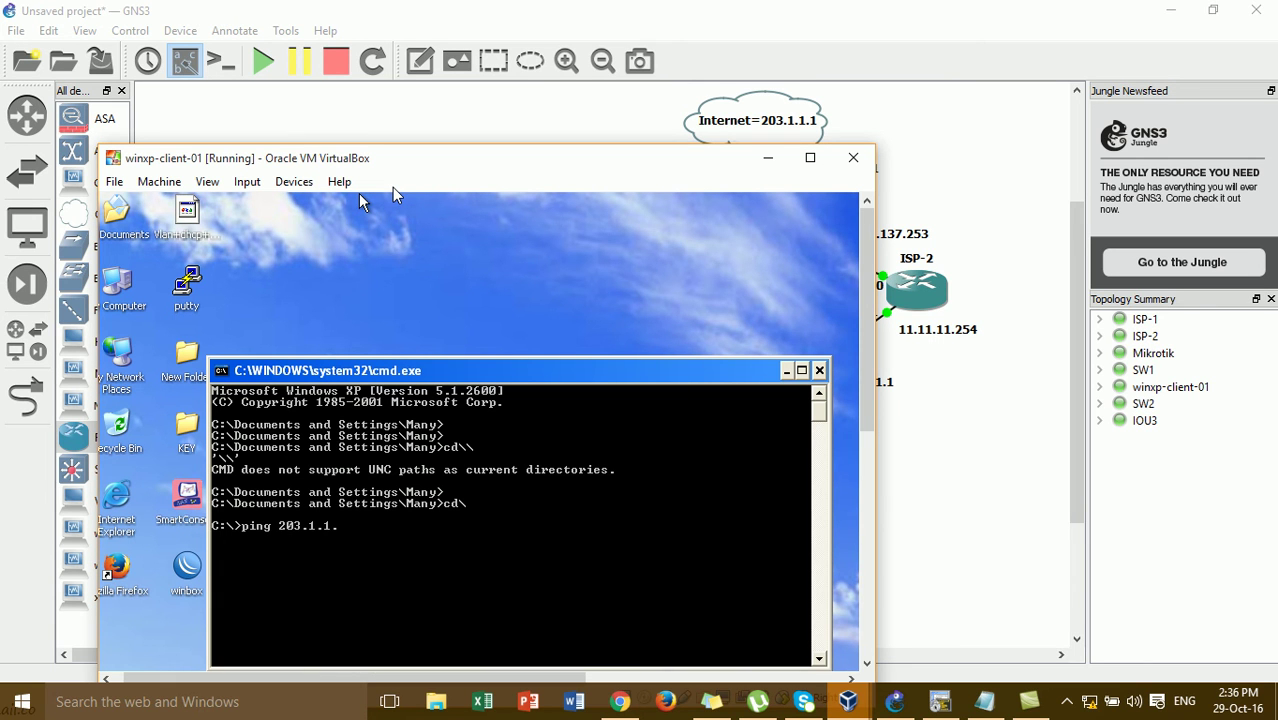
Step: Ping 203.1.1.1 from the client, getting 4 of 4 replies
{"action": "type", "text": "1"}
{"action": "key", "text": "Return"}
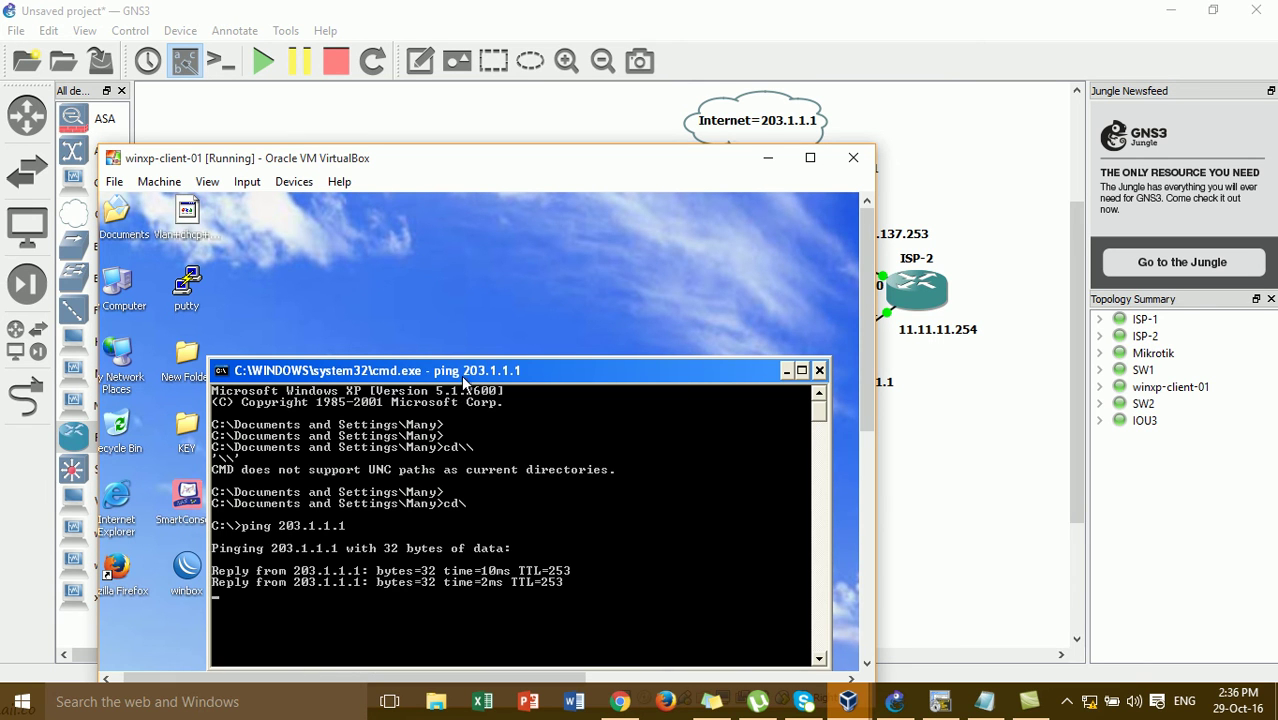
{"action": "left_click_drag", "start_coordinate": [461, 375], "coordinate": [445, 264]}
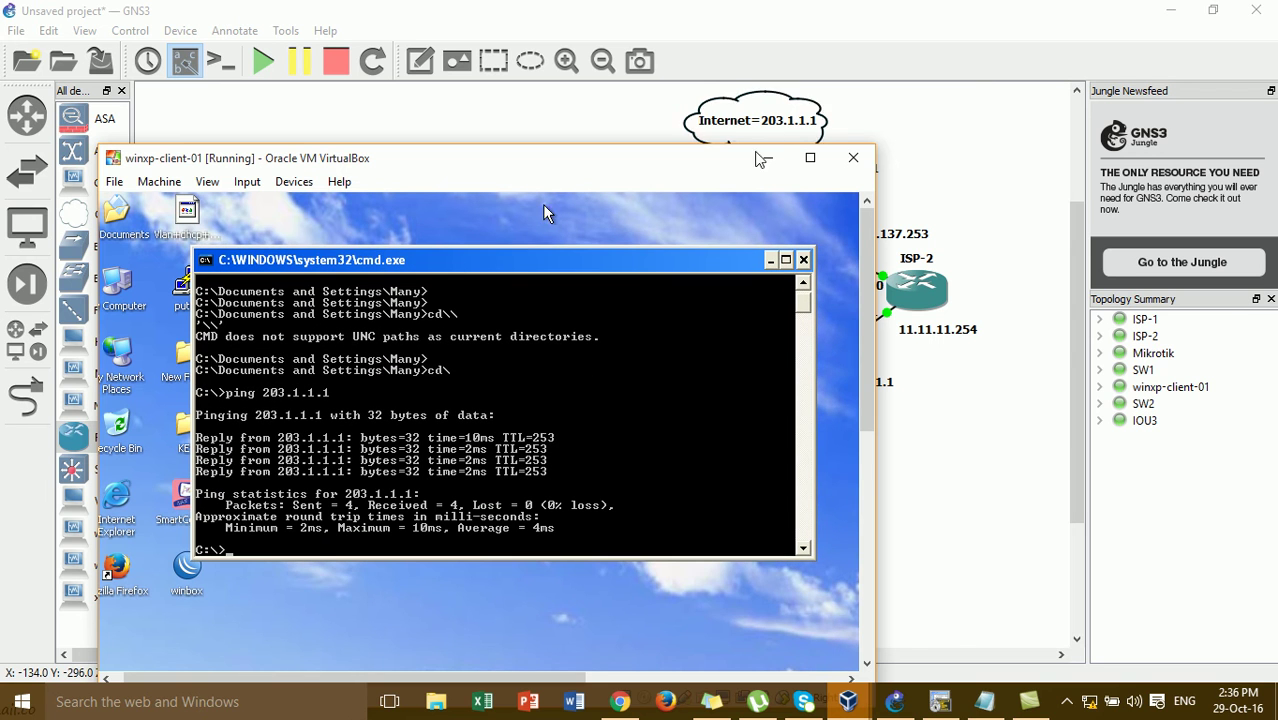
Step: Rerun the ping with -t for continuous replies, then minimize the VM to show GNS3
{"action": "key", "text": "Up"}
{"action": "type", "text": "-t"}
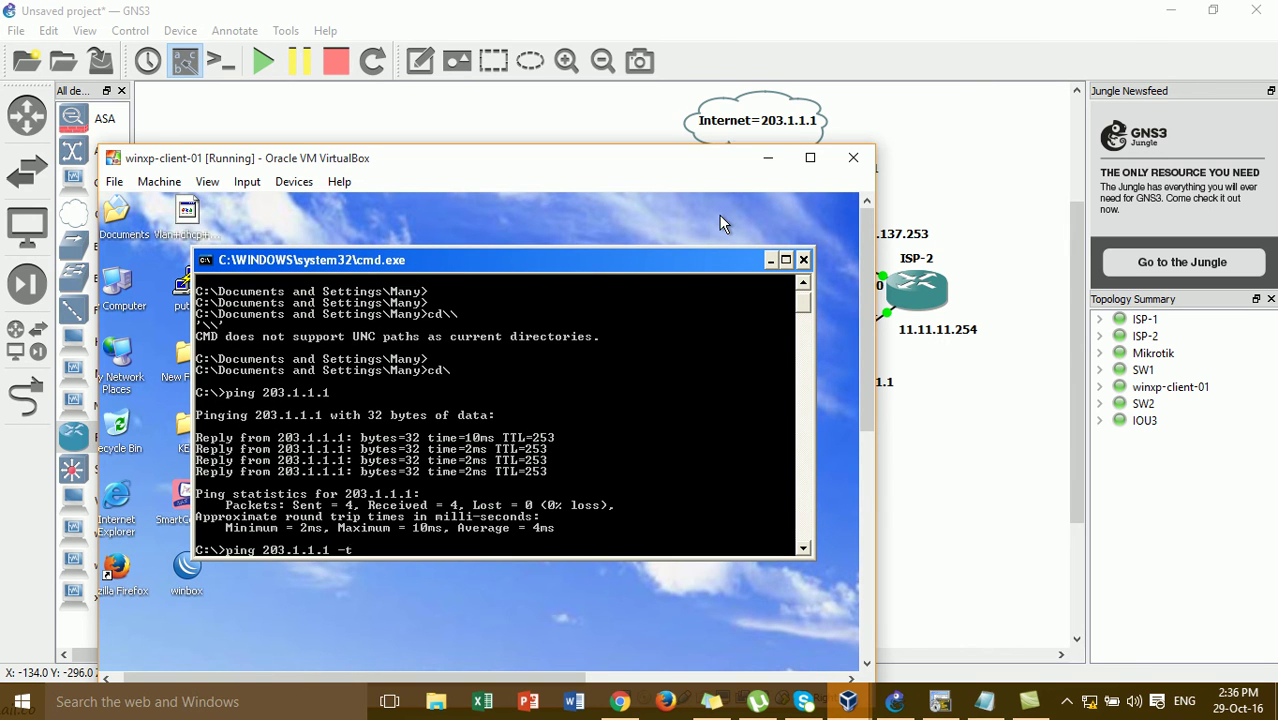
{"action": "key", "text": "Return"}
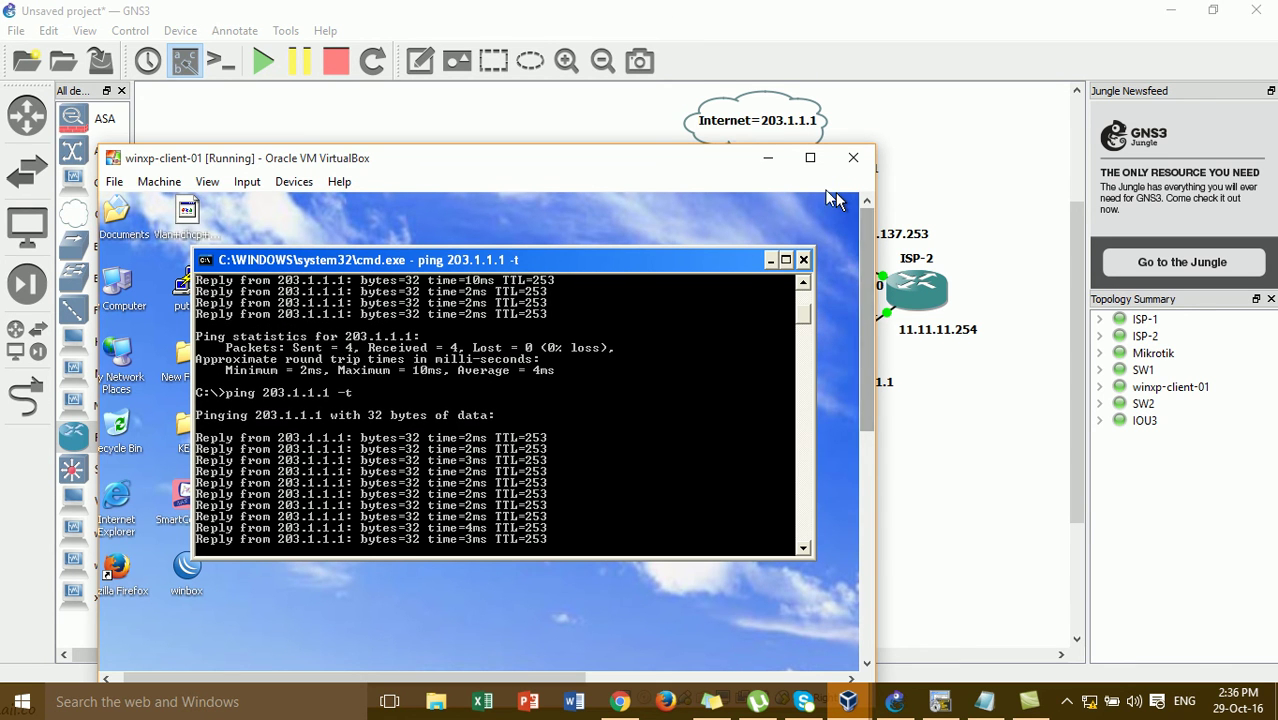
{"action": "left_click", "coordinate": [768, 160]}
{"action": "mouse_move", "coordinate": [1080, 302]}
{"action": "left_mouse_down"}
{"action": "mouse_move", "coordinate": [1080, 330]}
{"action": "mouse_move", "coordinate": [1080, 312]}
{"action": "left_mouse_up"}
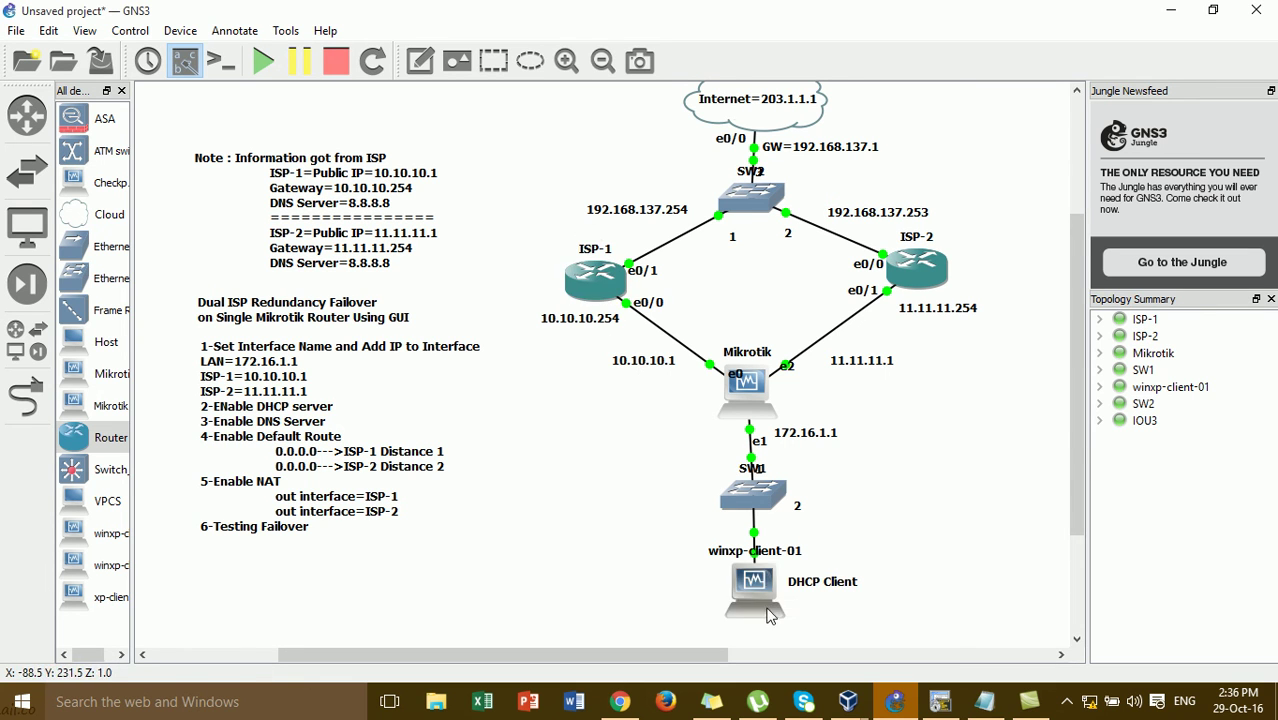
Step: Position the client VM and its console over the GNS3 topology with the continuous ping visible
{"action": "mouse_move", "coordinate": [600, 295]}
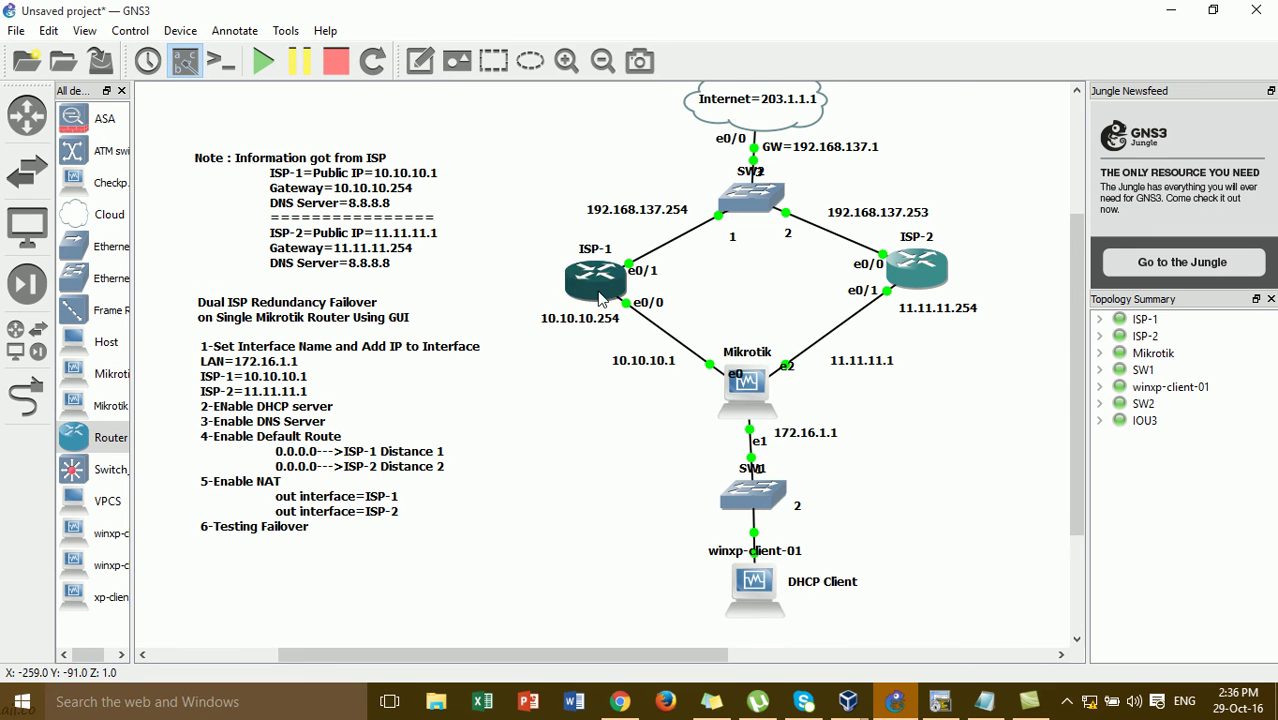
{"action": "left_click_drag", "start_coordinate": [1071, 443], "coordinate": [1065, 584]}
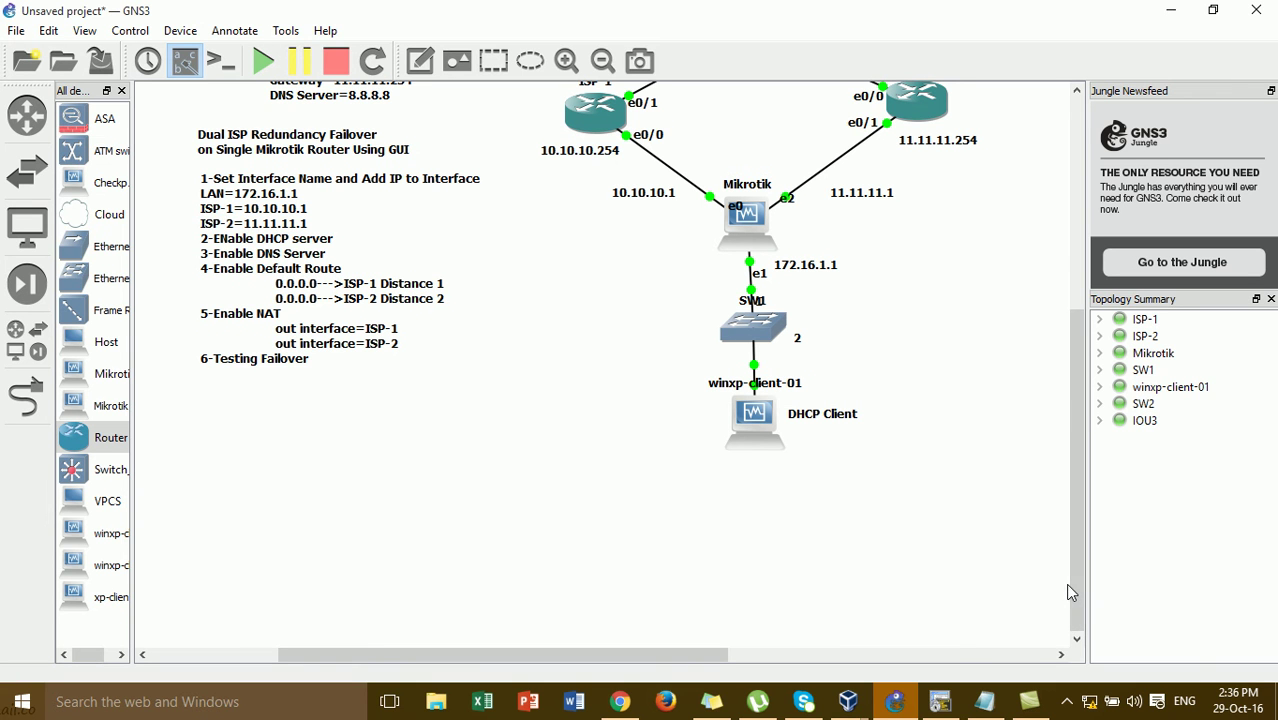
{"action": "mouse_move", "coordinate": [872, 708]}
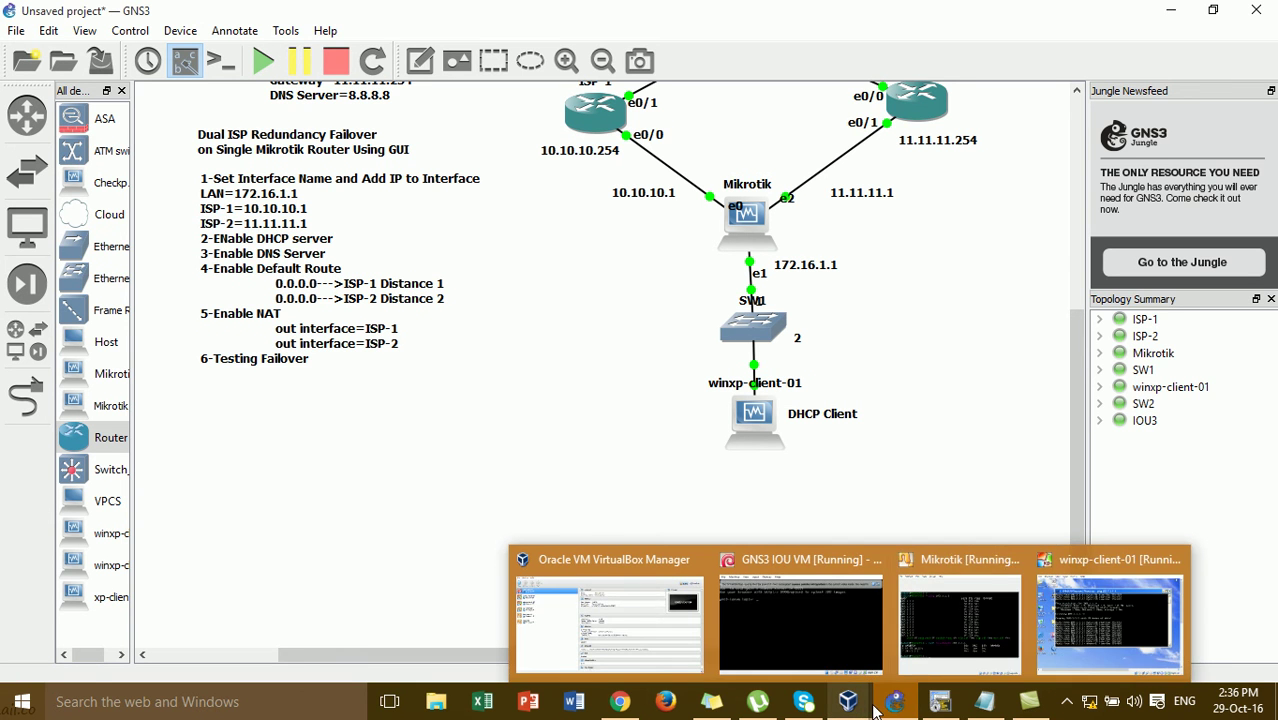
{"action": "left_click", "coordinate": [1118, 605]}
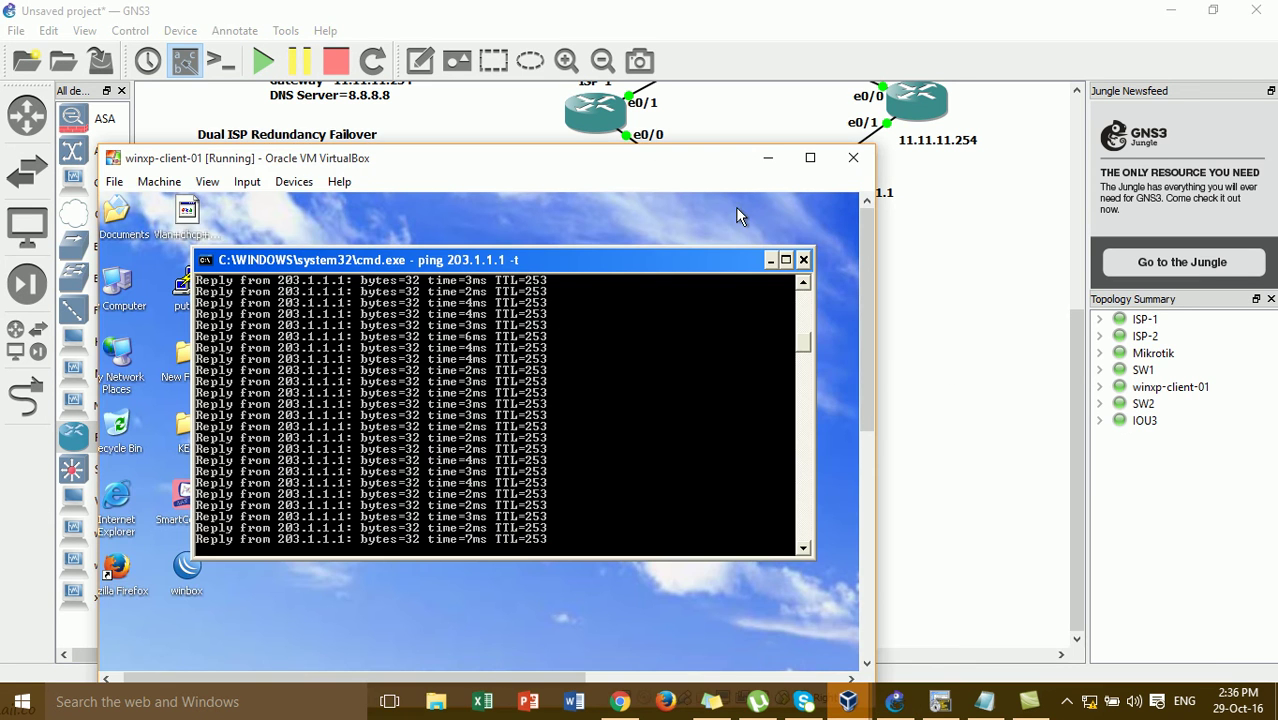
{"action": "left_click_drag", "start_coordinate": [1070, 440], "coordinate": [1066, 371]}
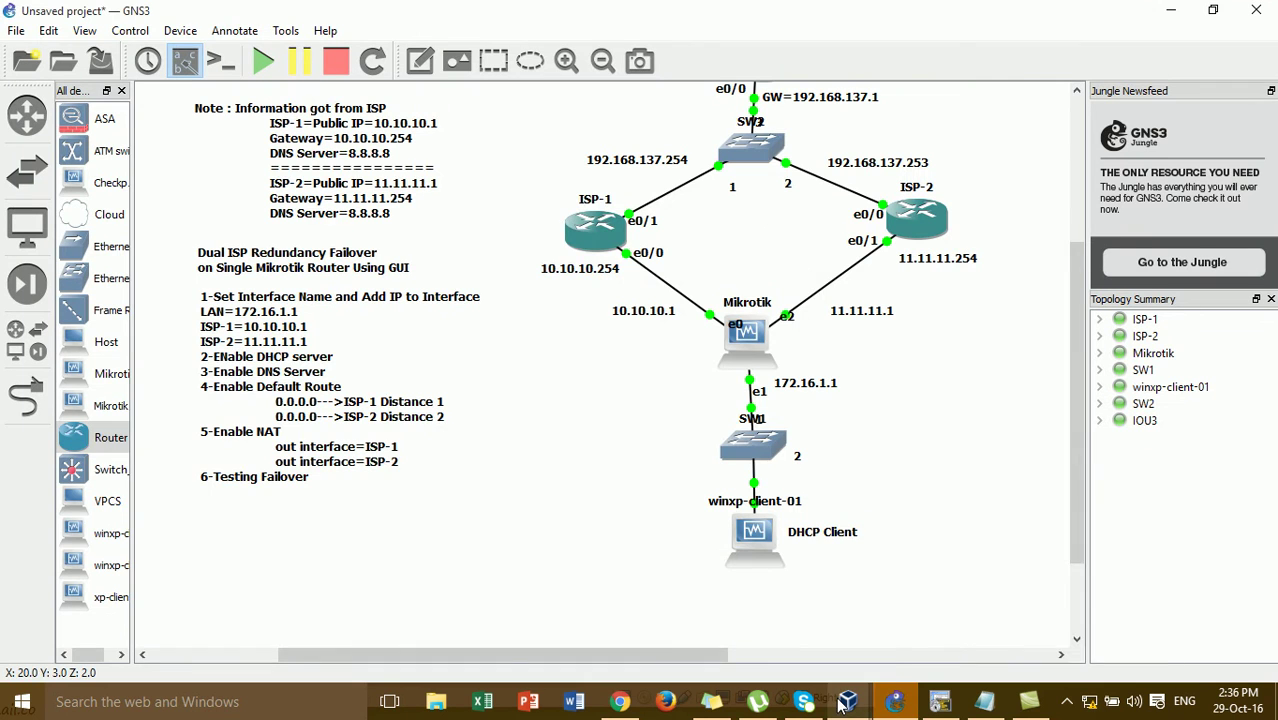
{"action": "mouse_move", "coordinate": [843, 705]}
{"action": "left_click", "coordinate": [1108, 613]}
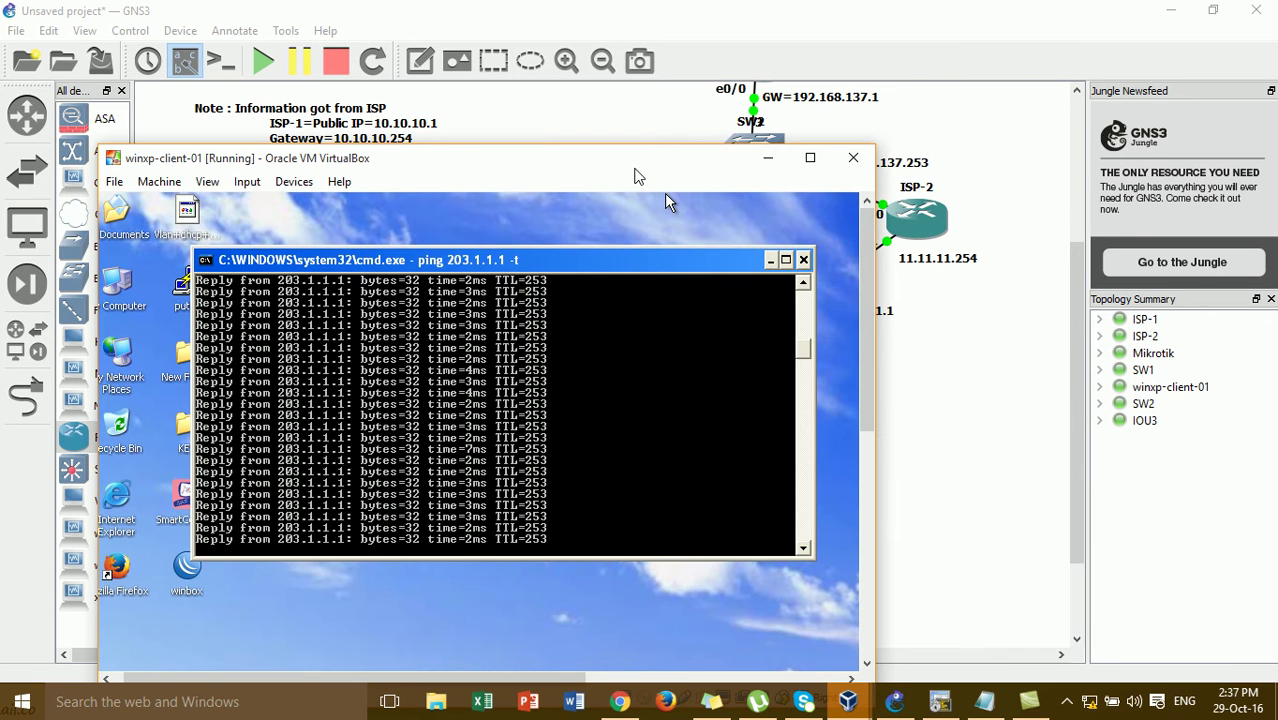
{"action": "left_click_drag", "start_coordinate": [634, 173], "coordinate": [639, 172]}
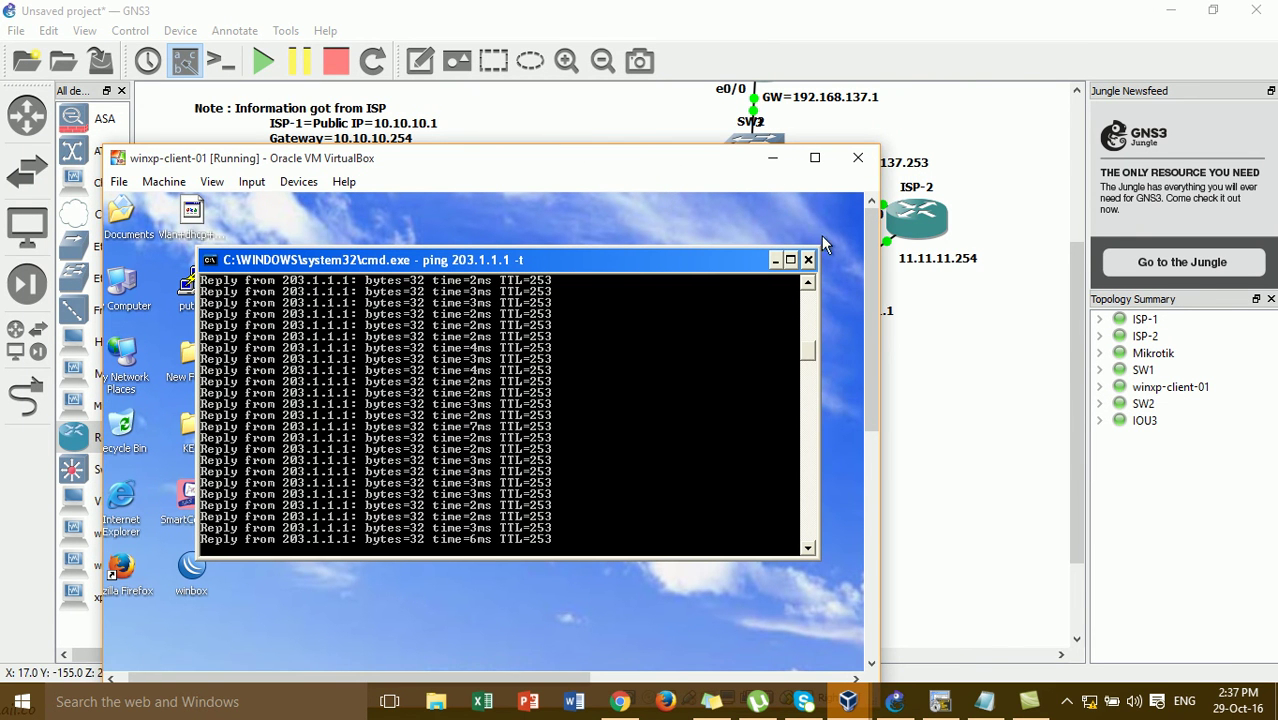
{"action": "left_click_drag", "start_coordinate": [1072, 342], "coordinate": [1075, 205]}
{"action": "scroll", "coordinate": [1077, 205], "scroll_direction": "down", "scroll_amount": 3}
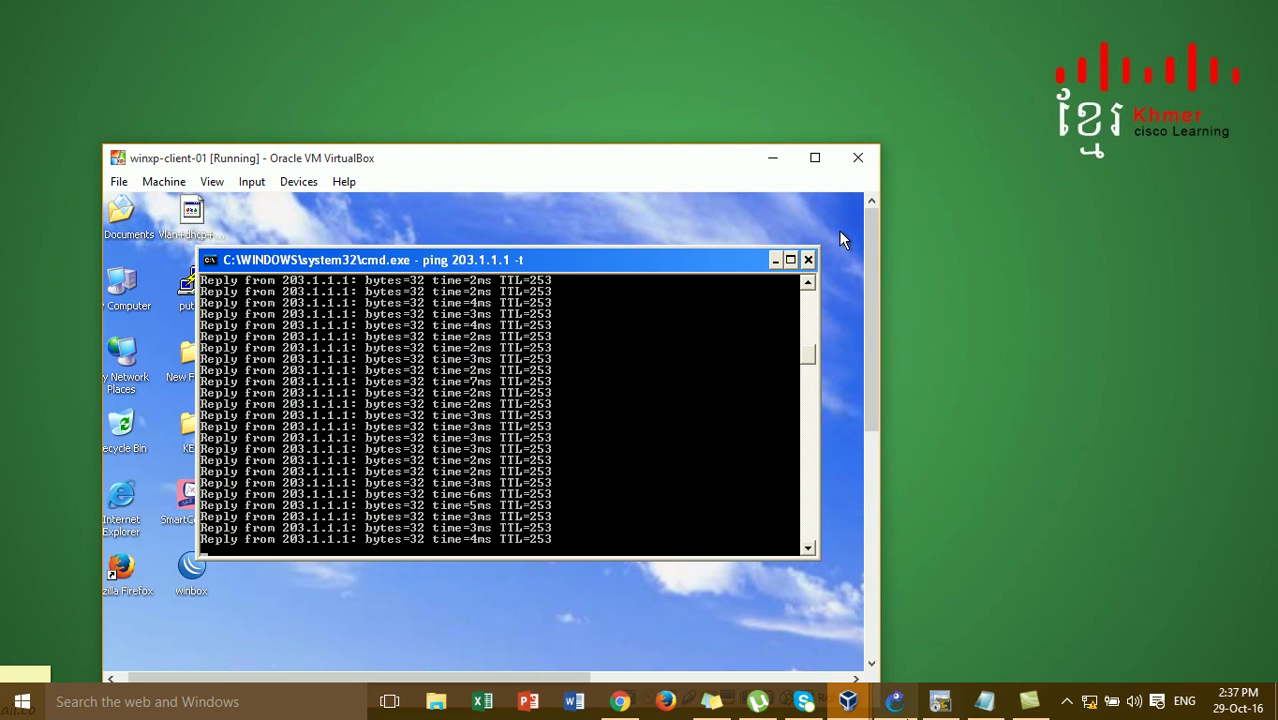
{"action": "left_click", "coordinate": [895, 703]}
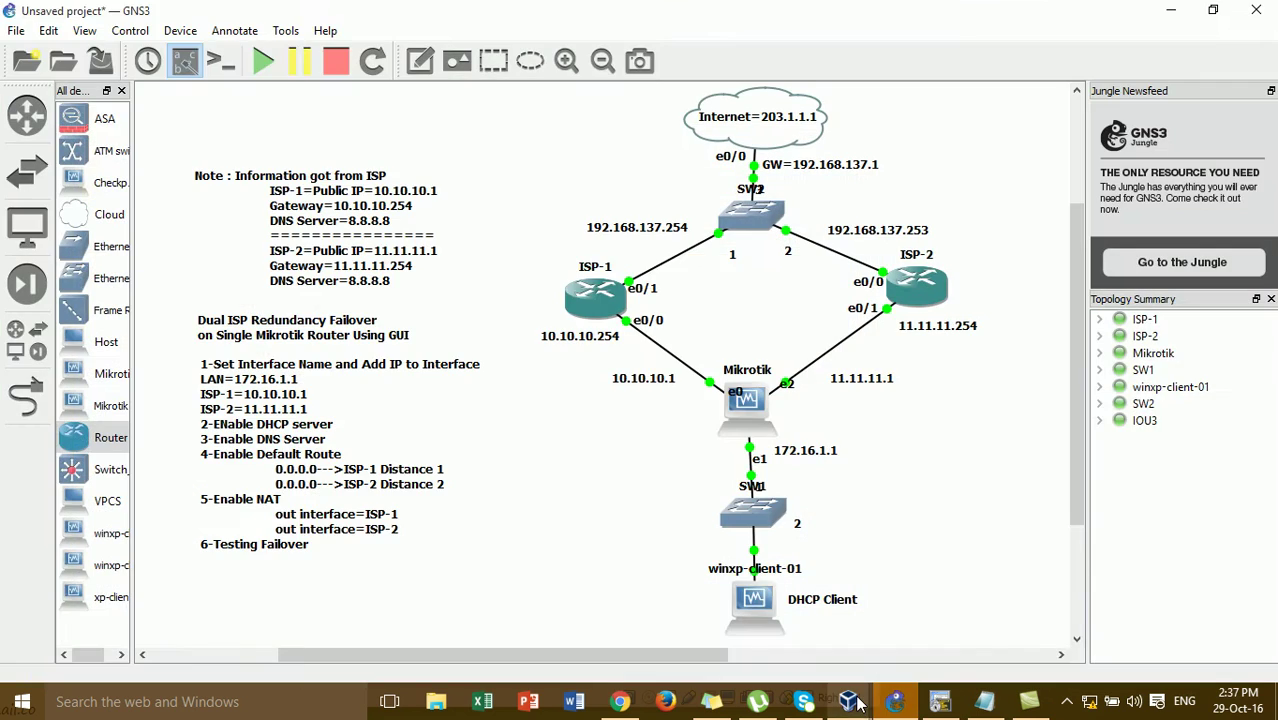
{"action": "mouse_move", "coordinate": [848, 701]}
{"action": "left_click", "coordinate": [1060, 650]}
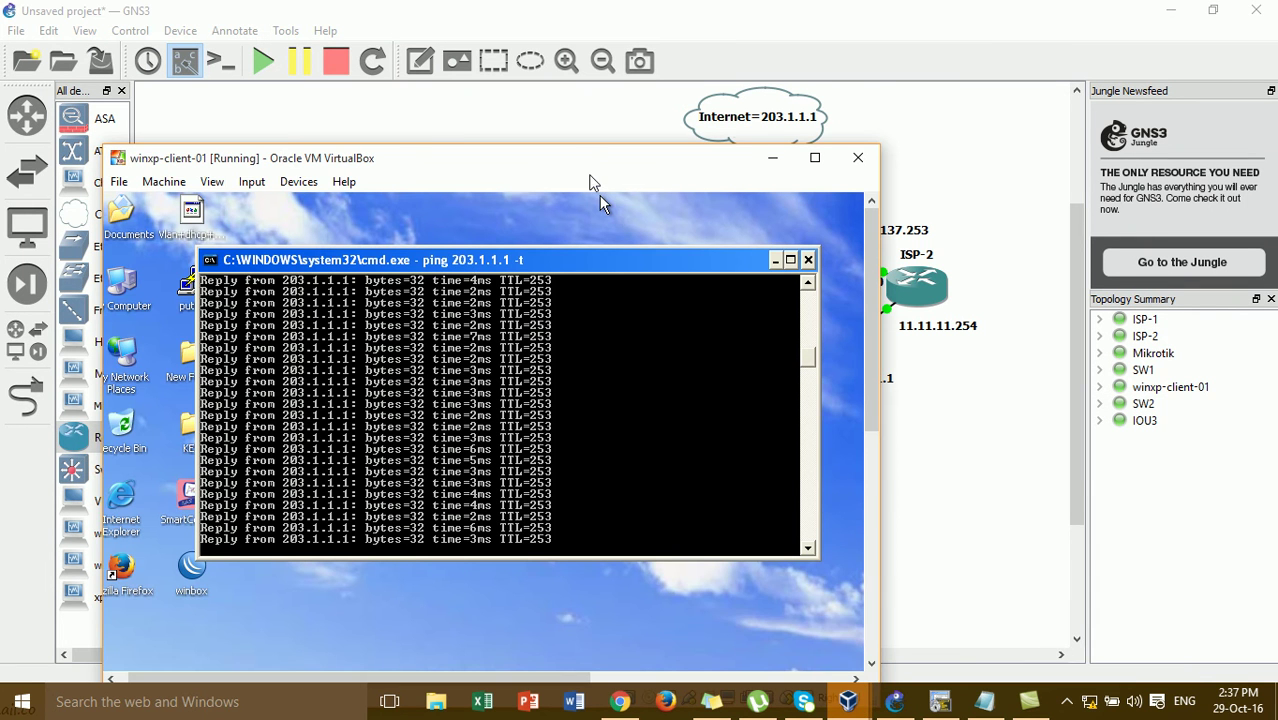
{"action": "left_click_drag", "start_coordinate": [590, 180], "coordinate": [583, 232]}
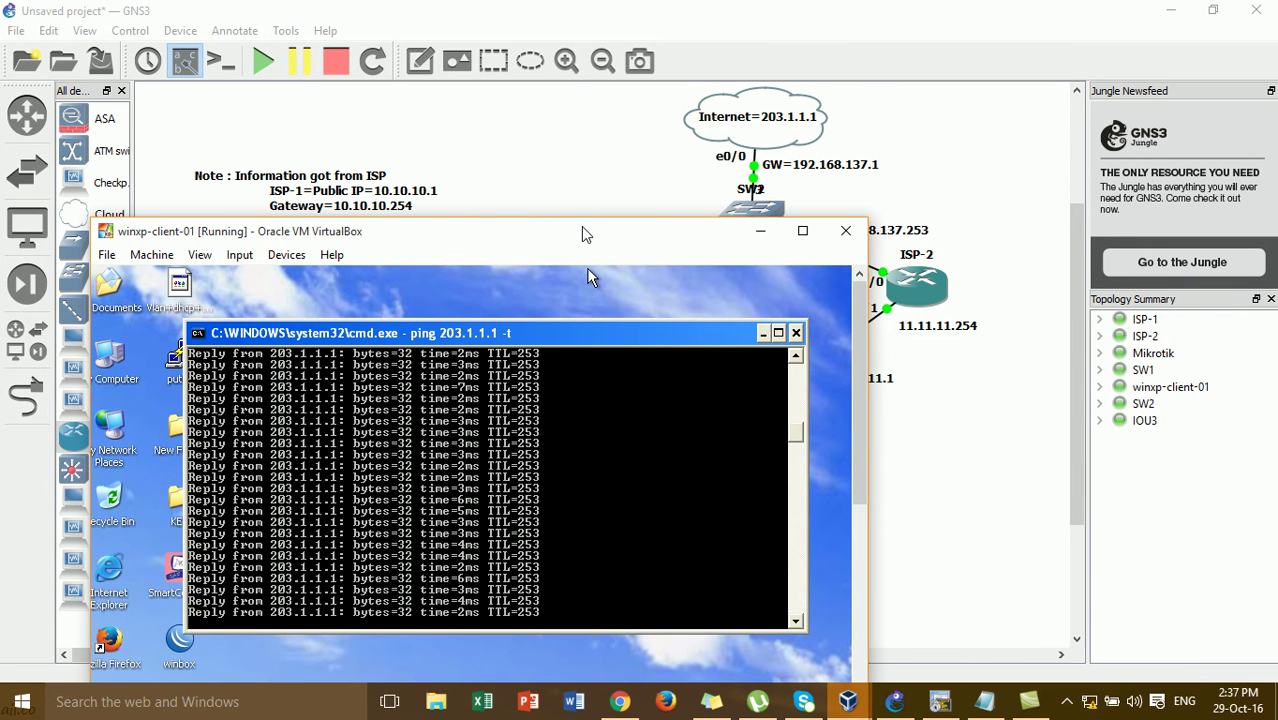
{"action": "left_click_drag", "start_coordinate": [555, 335], "coordinate": [538, 312]}
Step: Stop the continuous ping and bring up its 0% loss statistics
{"action": "key", "text": "ctrl+c"}
{"action": "type", "text": "C"}
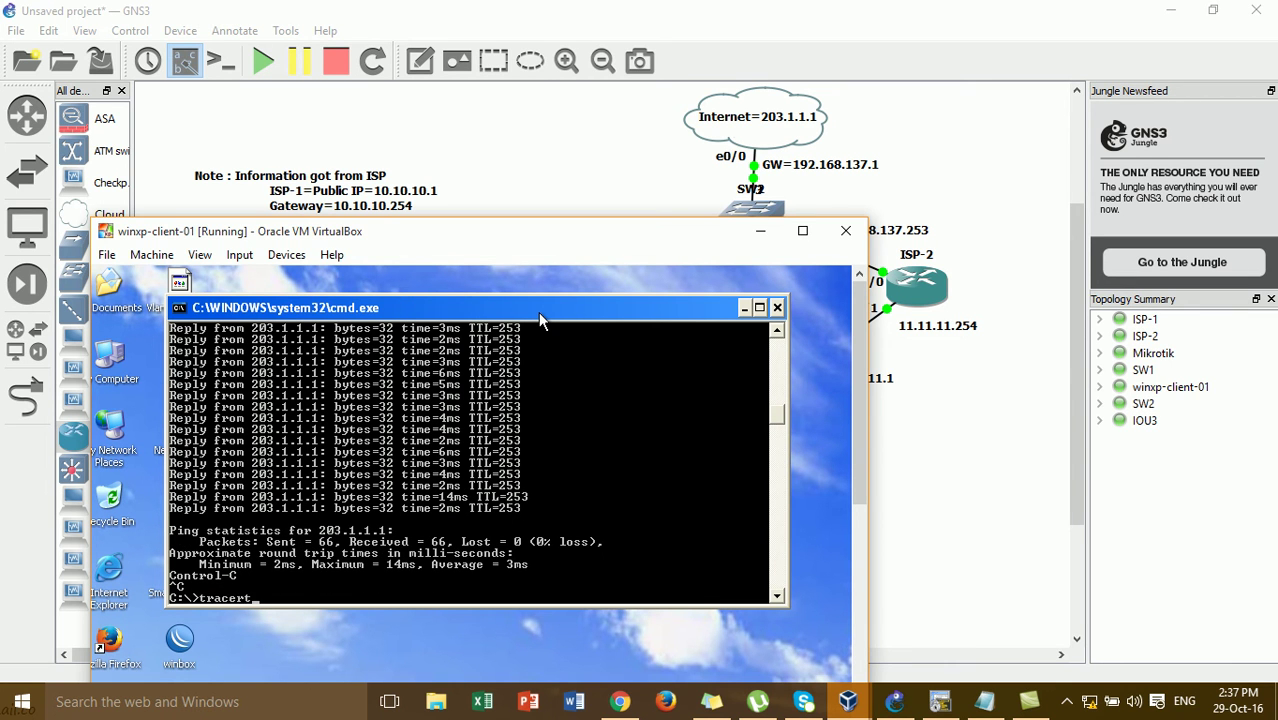
{"action": "left_click_drag", "start_coordinate": [614, 236], "coordinate": [642, 531]}
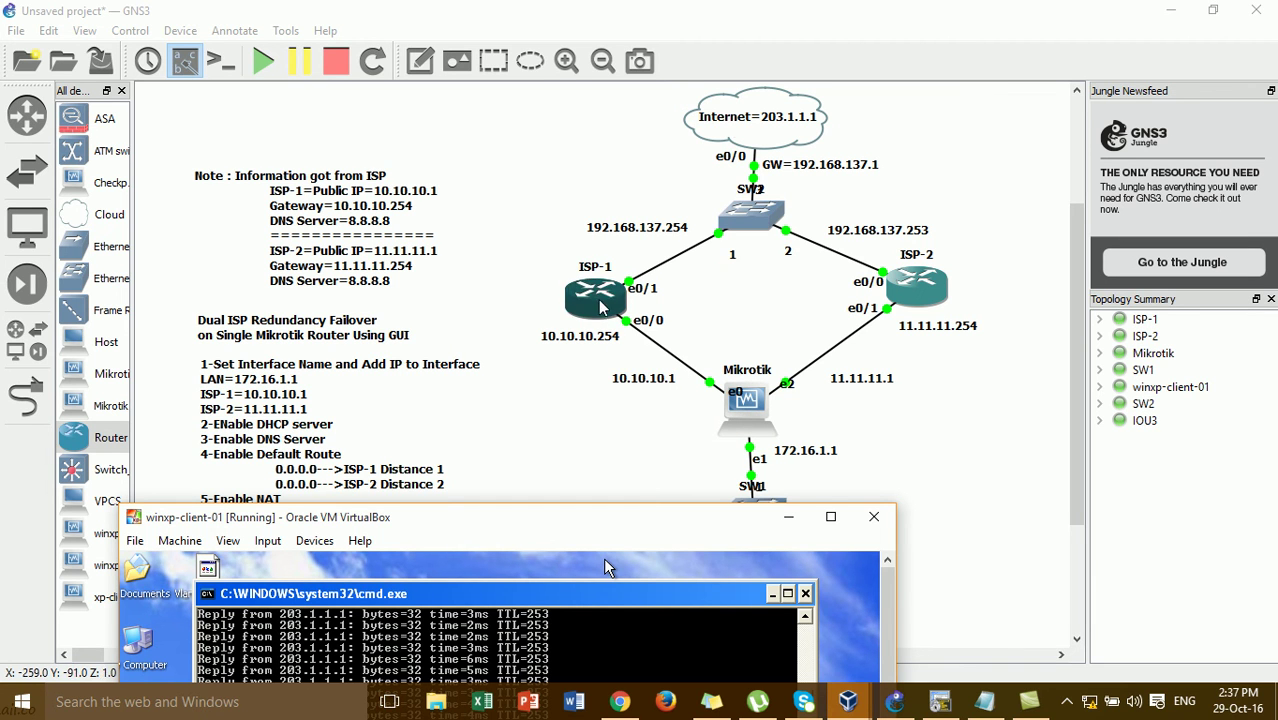
{"action": "left_click_drag", "start_coordinate": [616, 507], "coordinate": [1187, 114]}
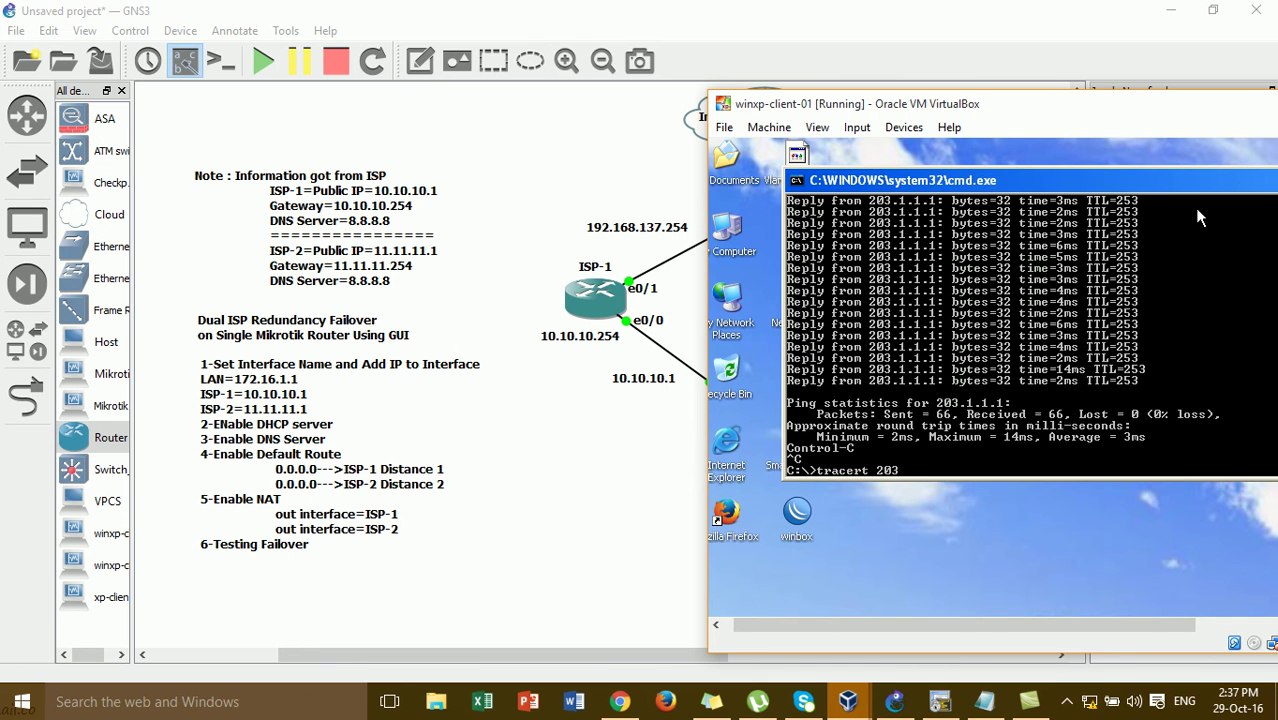
Step: Run tracert 203.1.1.1 and enlarge the console to show hops 172.16.1.1 and 10.10.10.254
{"action": "key", "text": "Return"}
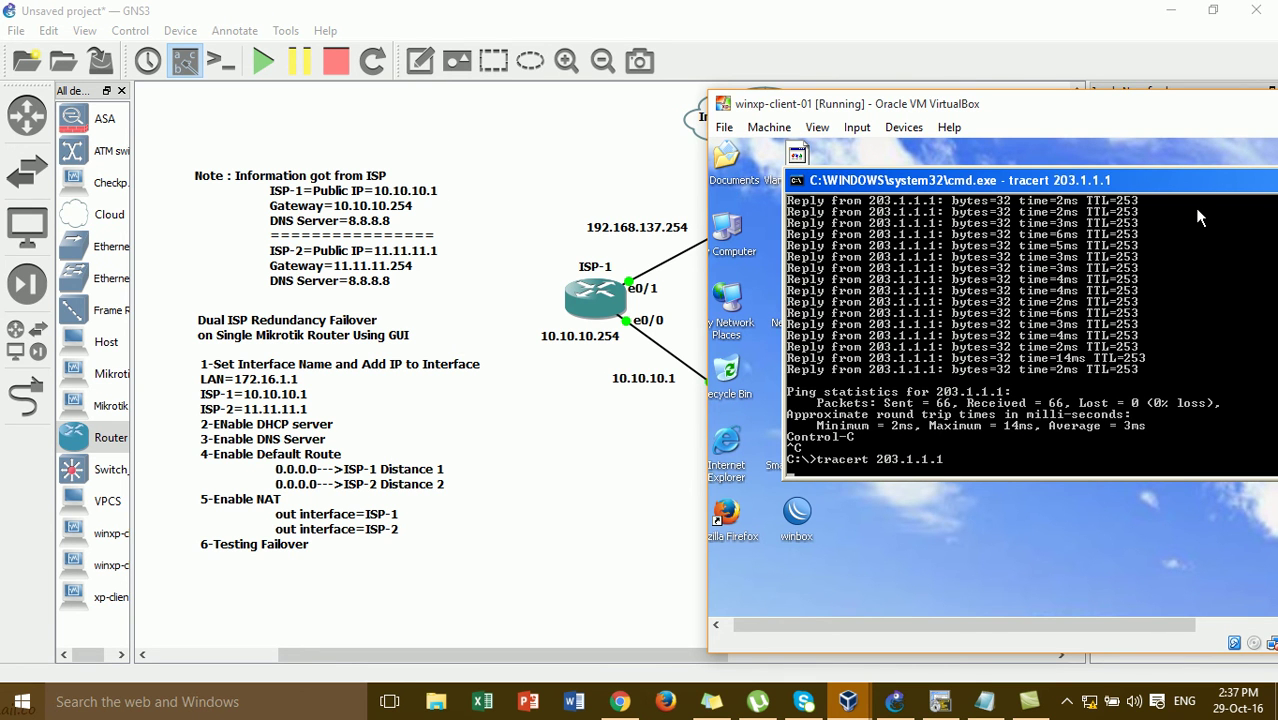
{"action": "left_click_drag", "start_coordinate": [1020, 93], "coordinate": [1178, 96]}
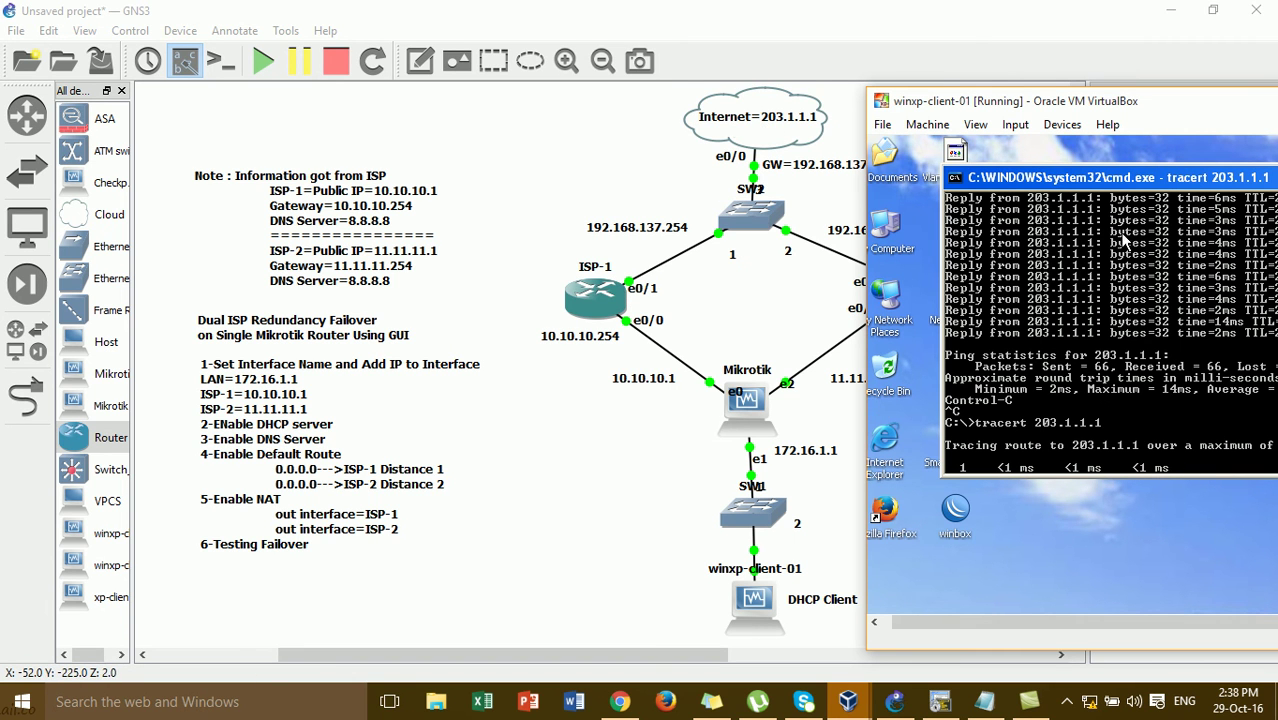
{"action": "left_click_drag", "start_coordinate": [1122, 186], "coordinate": [1066, 194]}
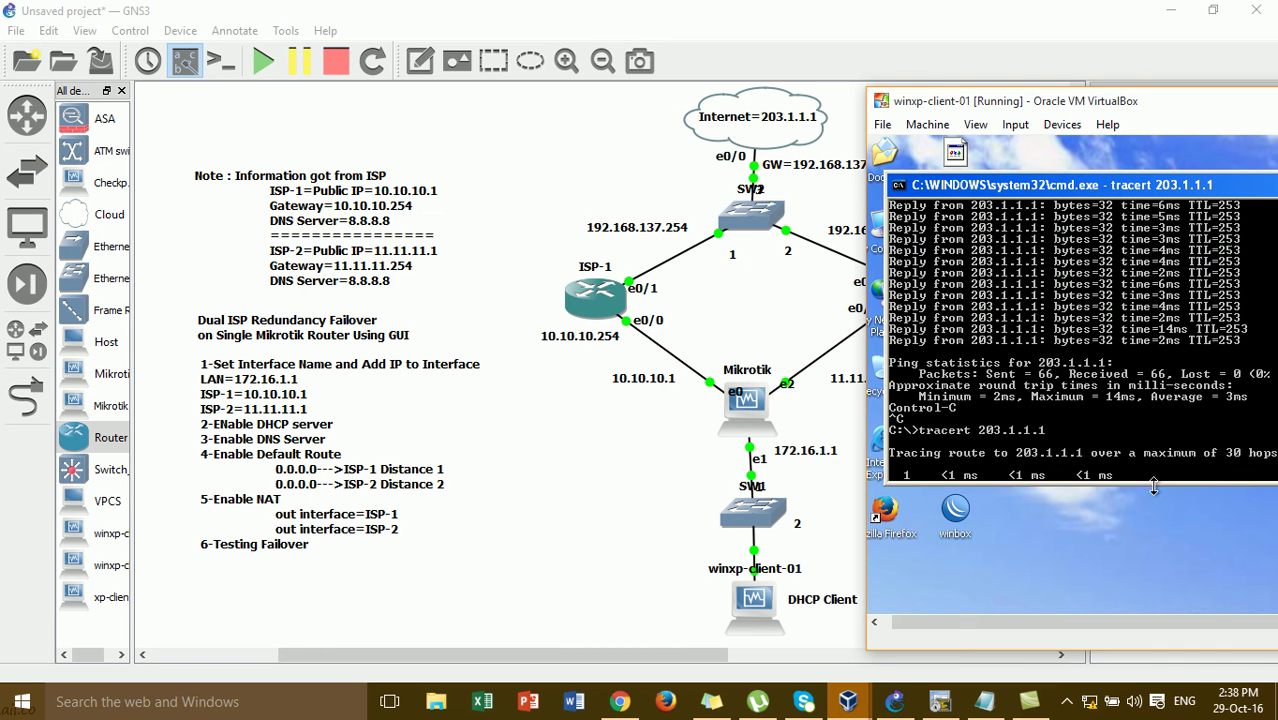
{"action": "left_click_drag", "start_coordinate": [1157, 484], "coordinate": [1163, 527]}
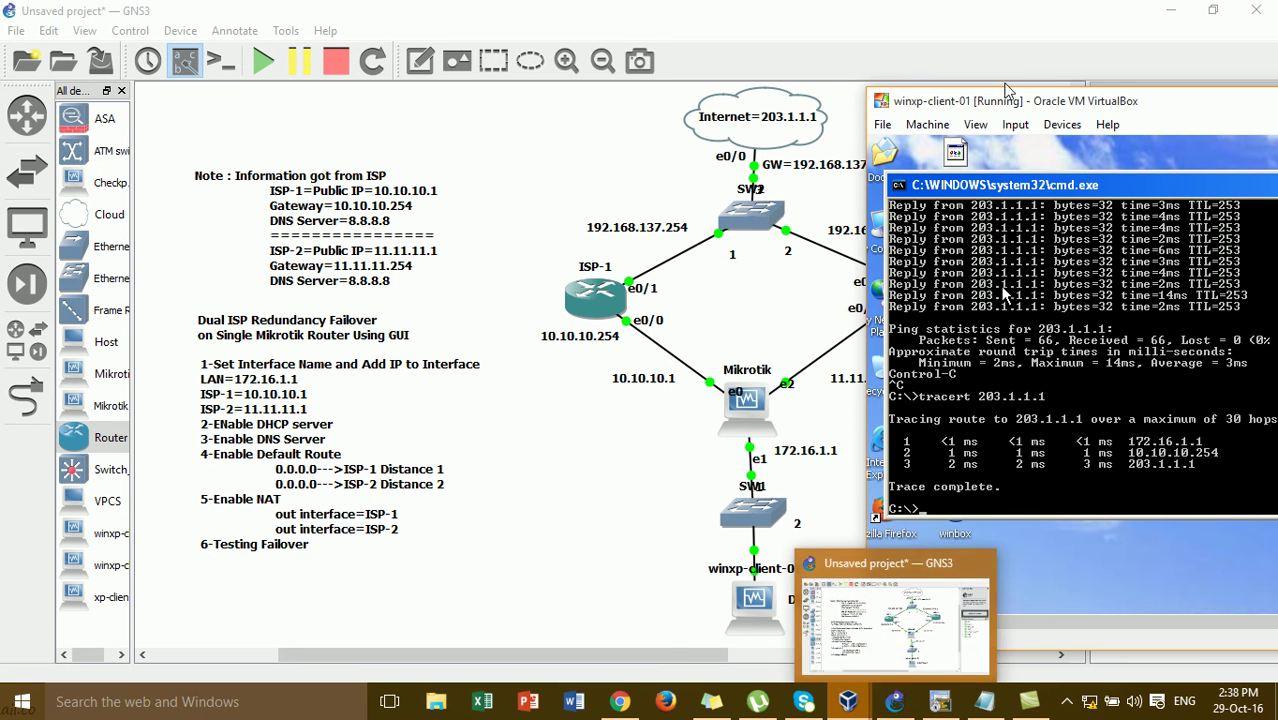
{"action": "left_click_drag", "start_coordinate": [1014, 110], "coordinate": [396, 100]}
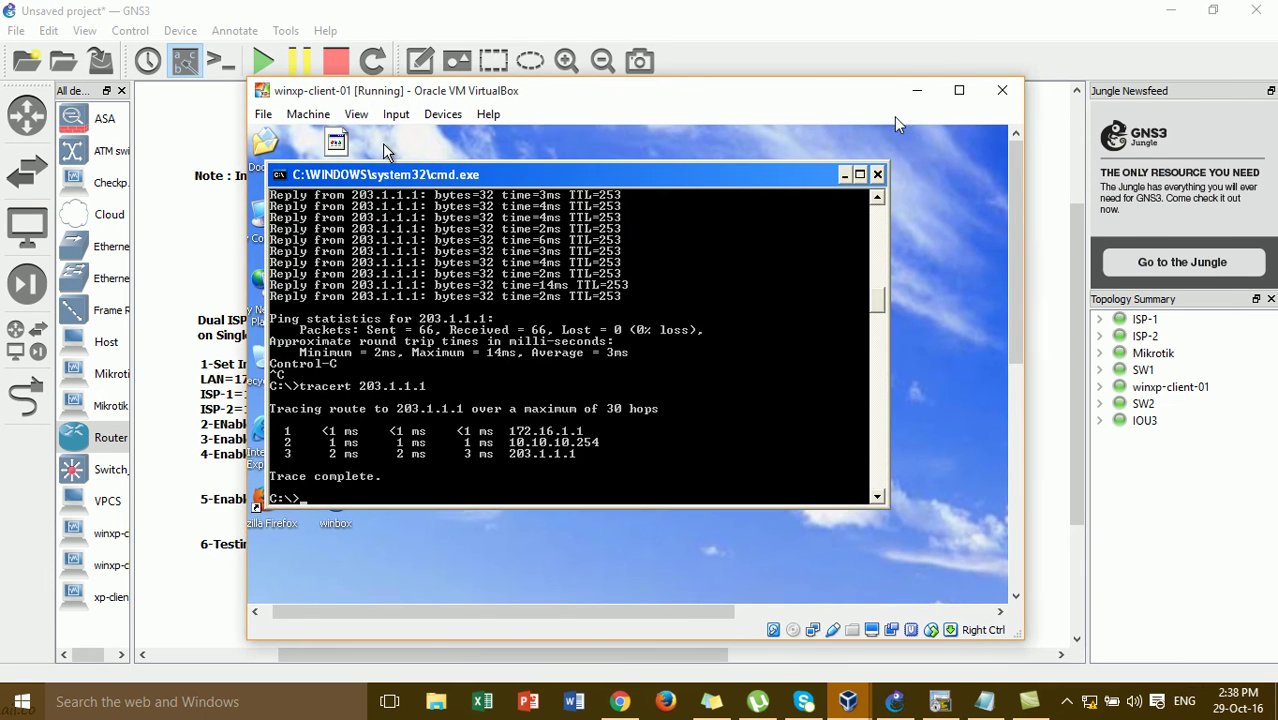
Step: Maximize the client VM and bring the WinBox session forward
{"action": "left_click", "coordinate": [961, 91]}
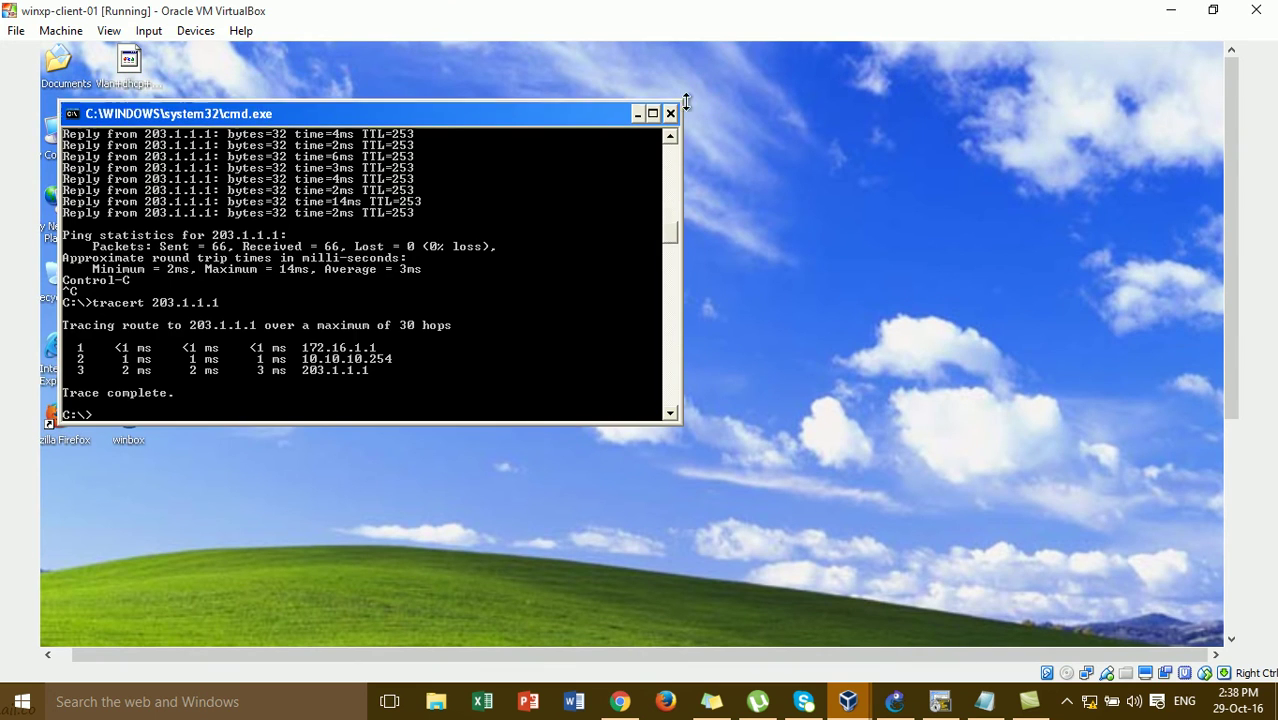
{"action": "left_click_drag", "start_coordinate": [563, 150], "coordinate": [1078, 168]}
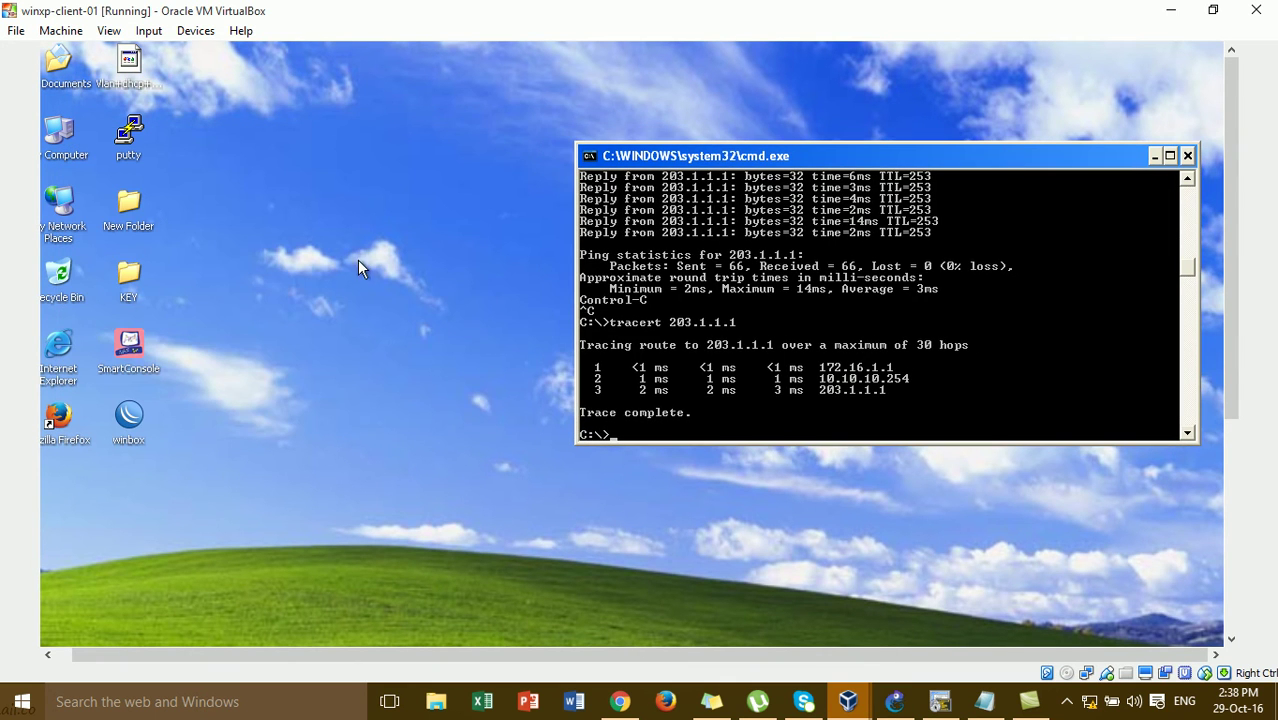
{"action": "left_click_drag", "start_coordinate": [1243, 358], "coordinate": [1243, 582]}
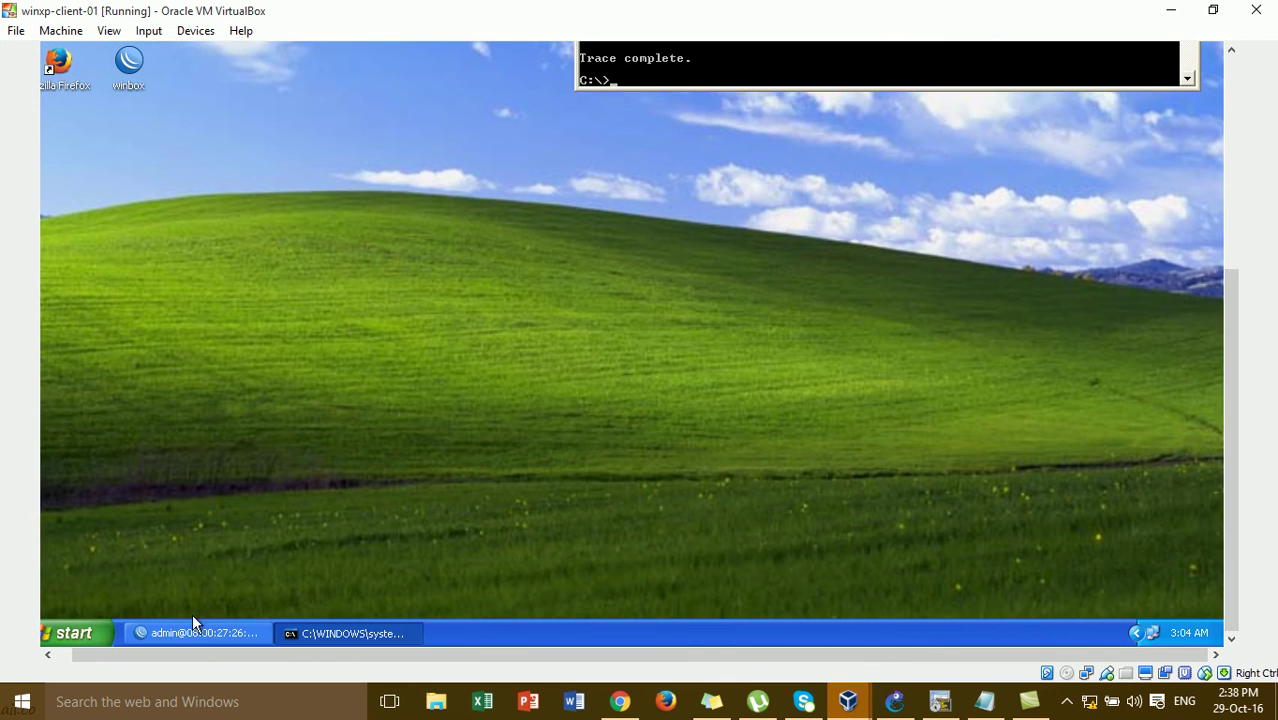
{"action": "left_click", "coordinate": [170, 636]}
{"action": "left_click_drag", "start_coordinate": [1232, 445], "coordinate": [1235, 275]}
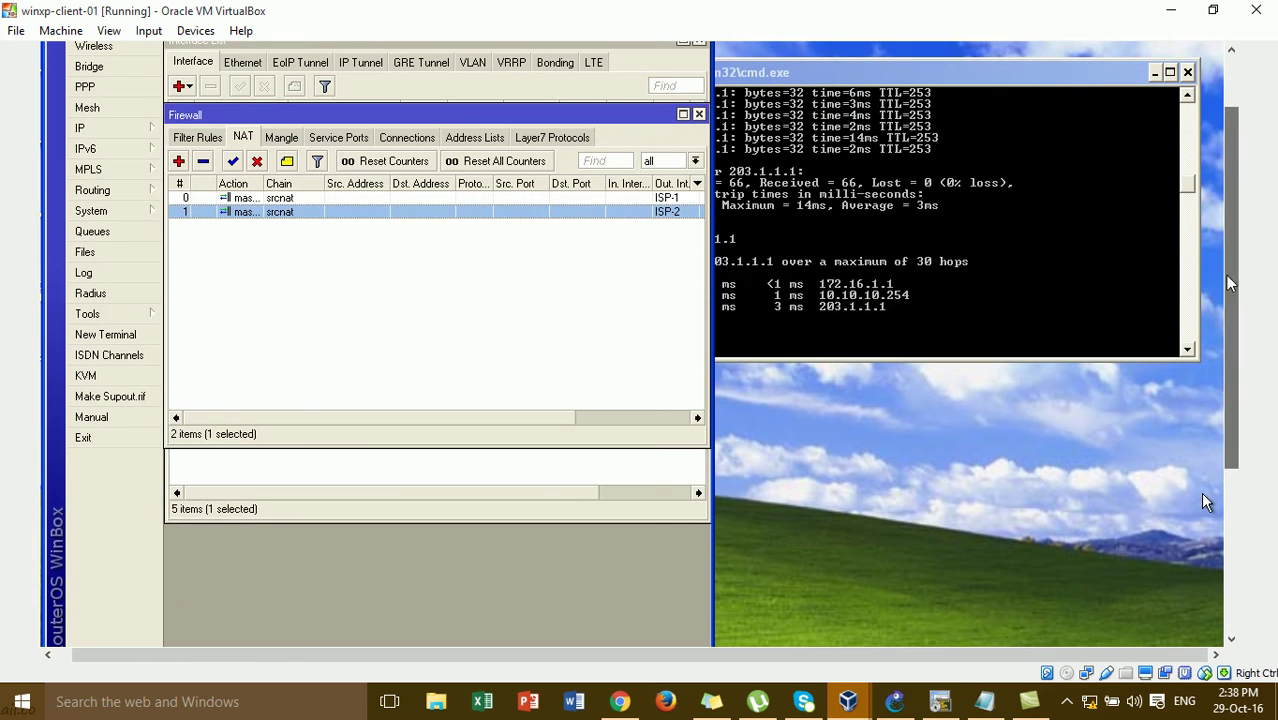
Step: Start a router traceroute to 203.1.1.1 from Tools > Traceroute, then close it
{"action": "left_click", "coordinate": [104, 318]}
{"action": "left_click", "coordinate": [195, 622]}
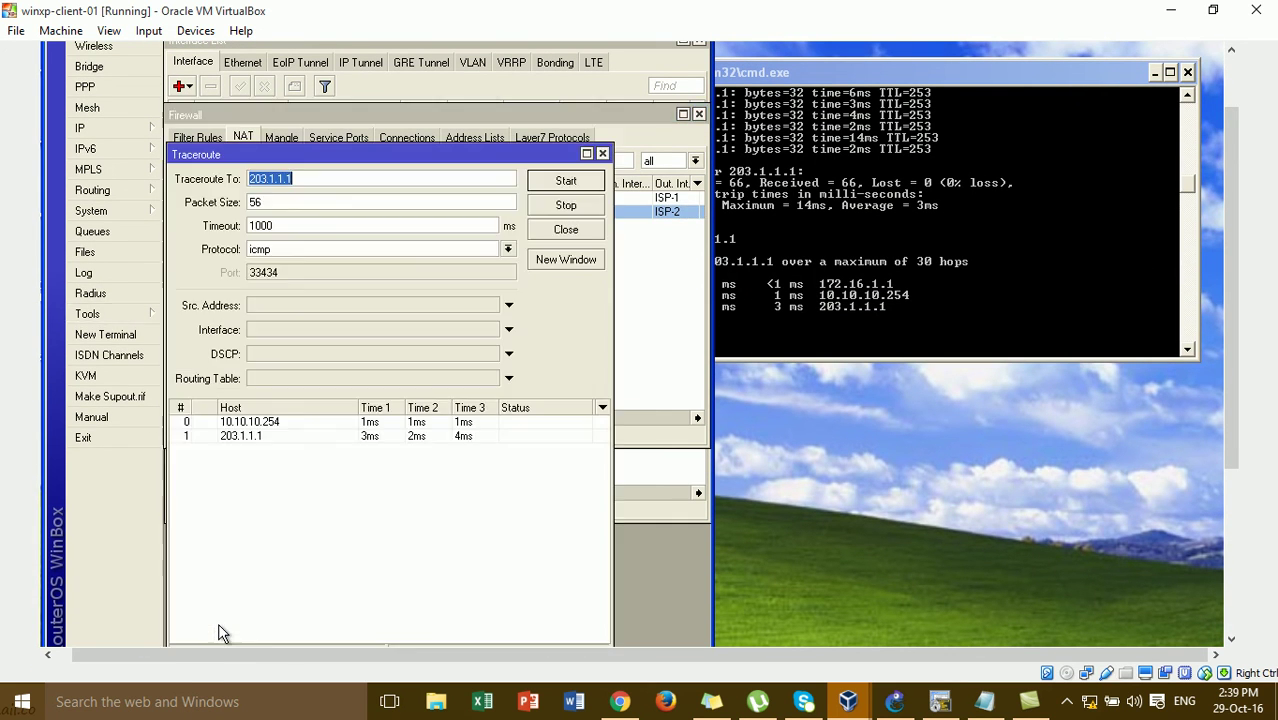
{"action": "left_click", "coordinate": [561, 188]}
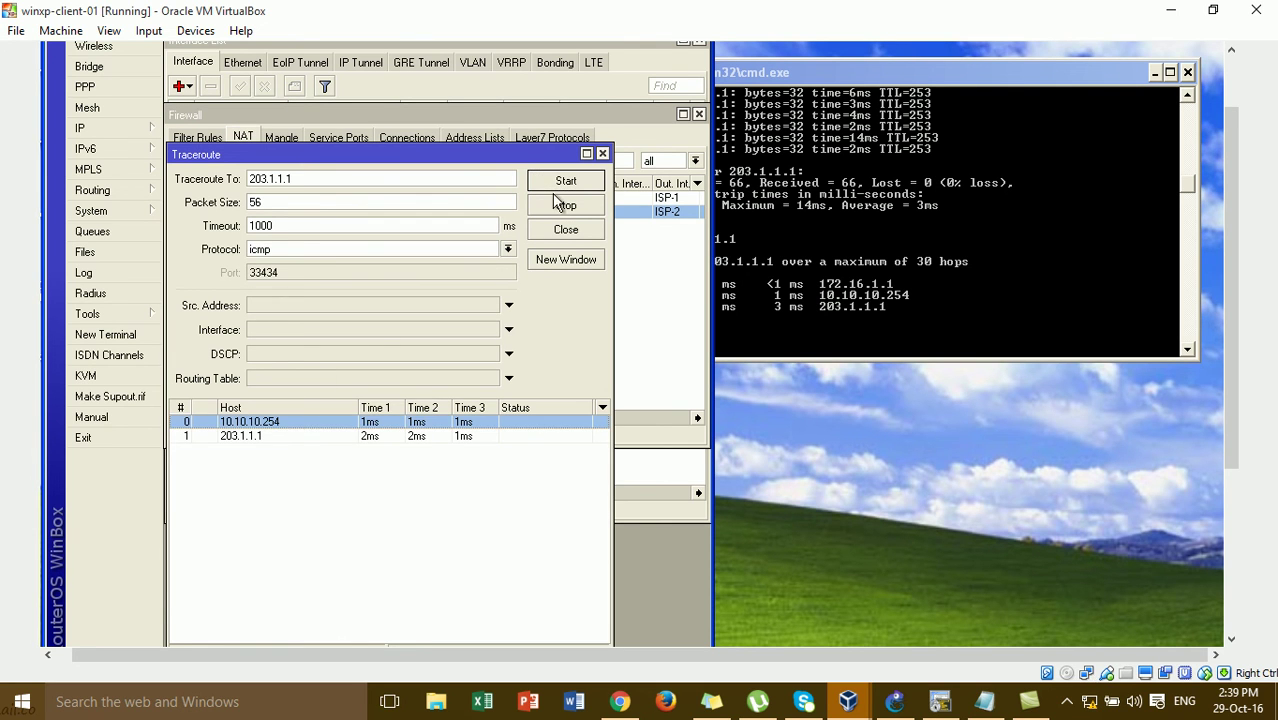
{"action": "left_click", "coordinate": [566, 231]}
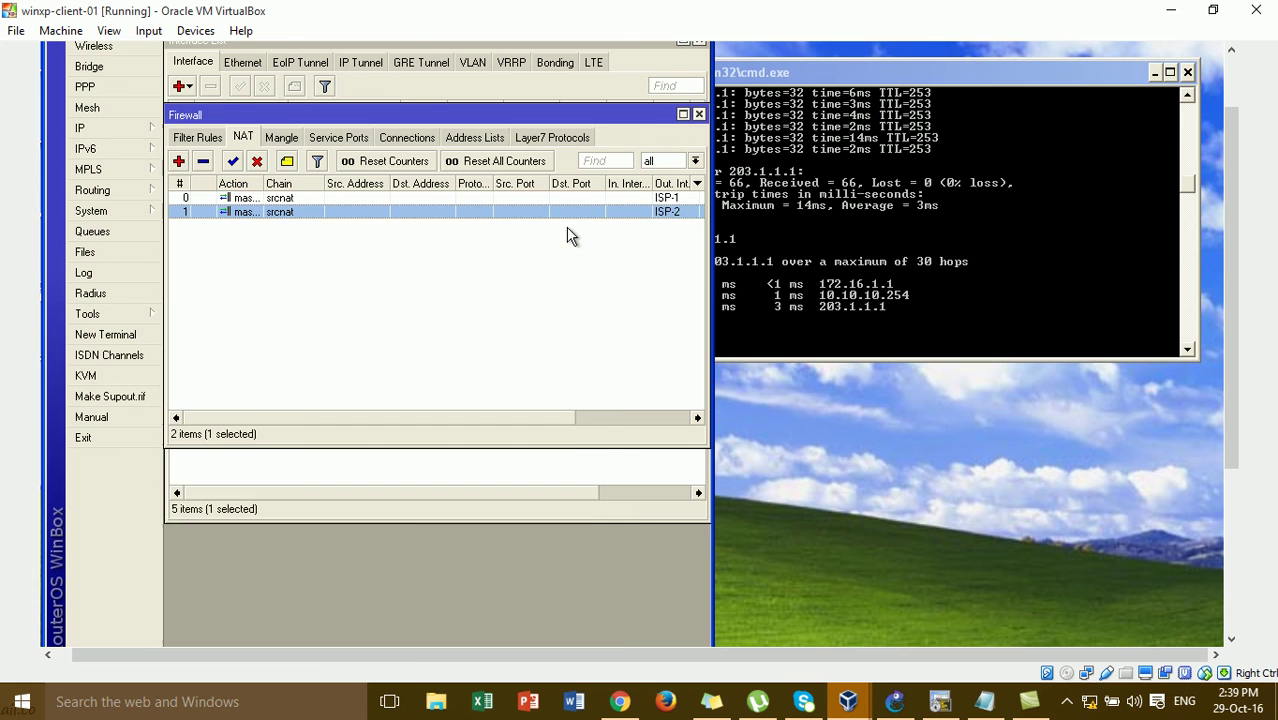
Step: Rerun the router traceroute to 203.1.1.1, showing first hop 10.10.10.254, and close both windows
{"action": "left_click", "coordinate": [100, 316]}
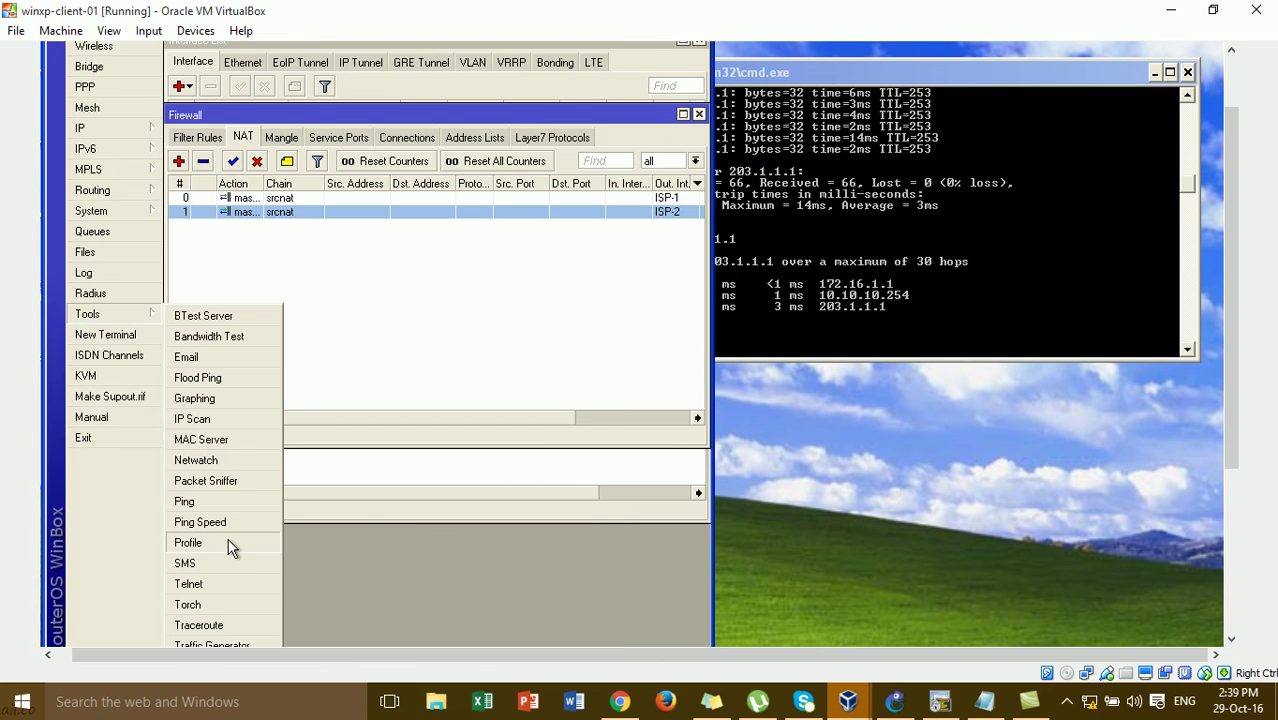
{"action": "left_click", "coordinate": [198, 625]}
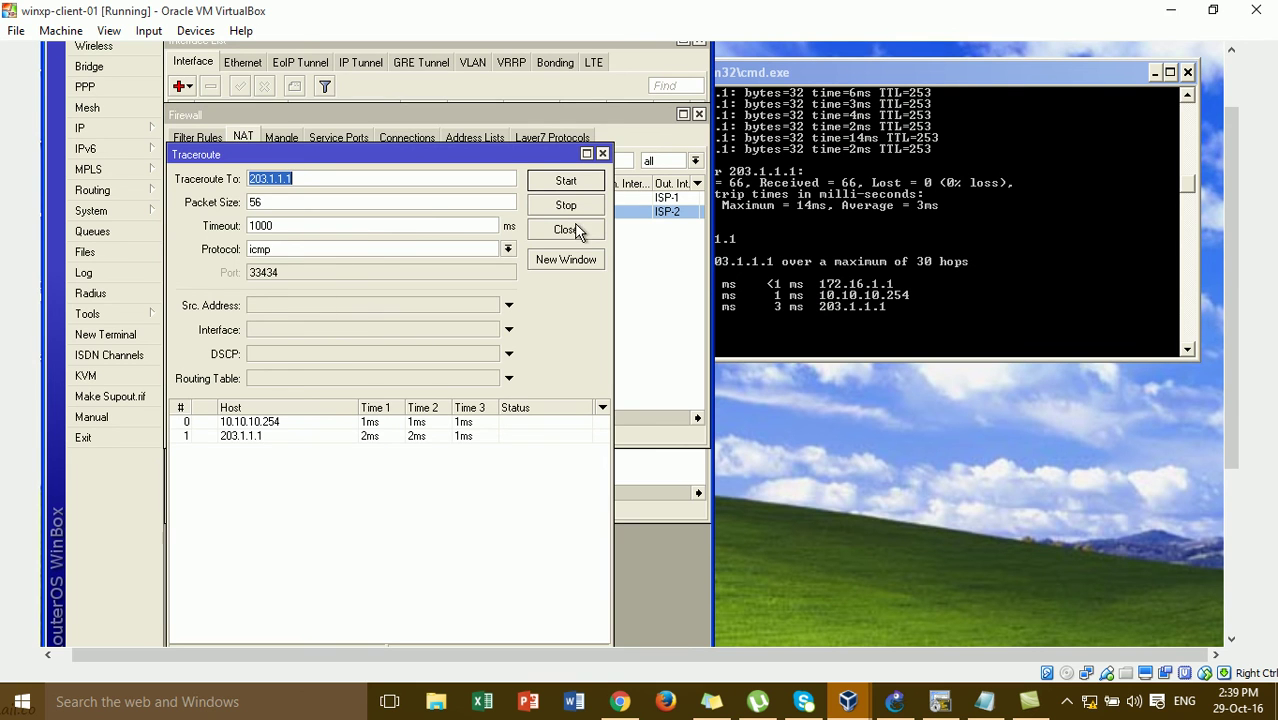
{"action": "left_click", "coordinate": [577, 258]}
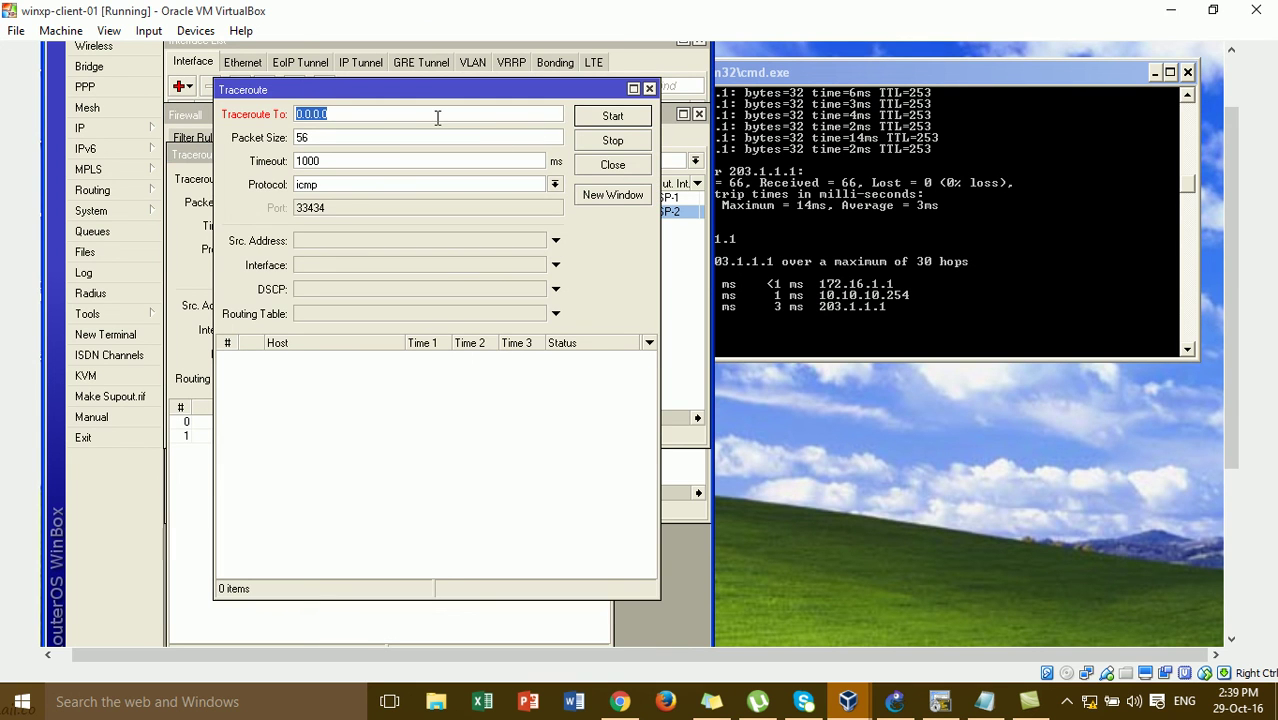
{"action": "type", "text": "203"}
{"action": "left_click", "coordinate": [611, 116]}
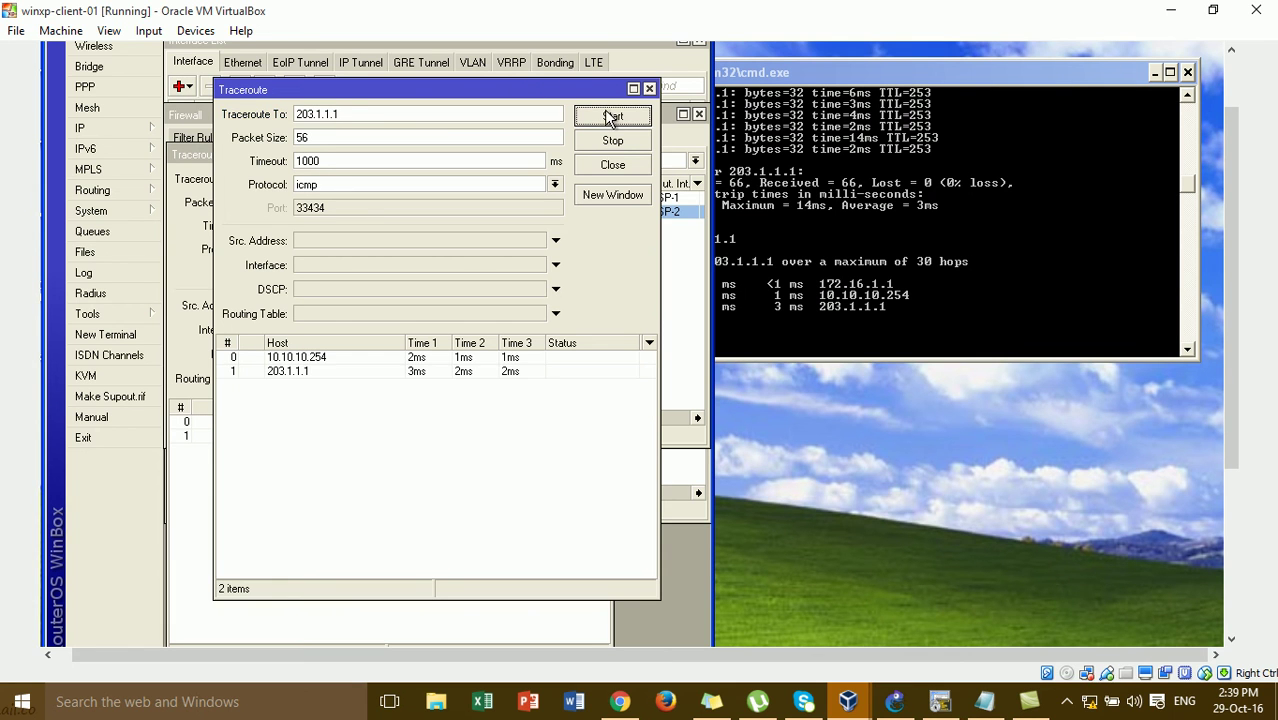
{"action": "left_click", "coordinate": [307, 367]}
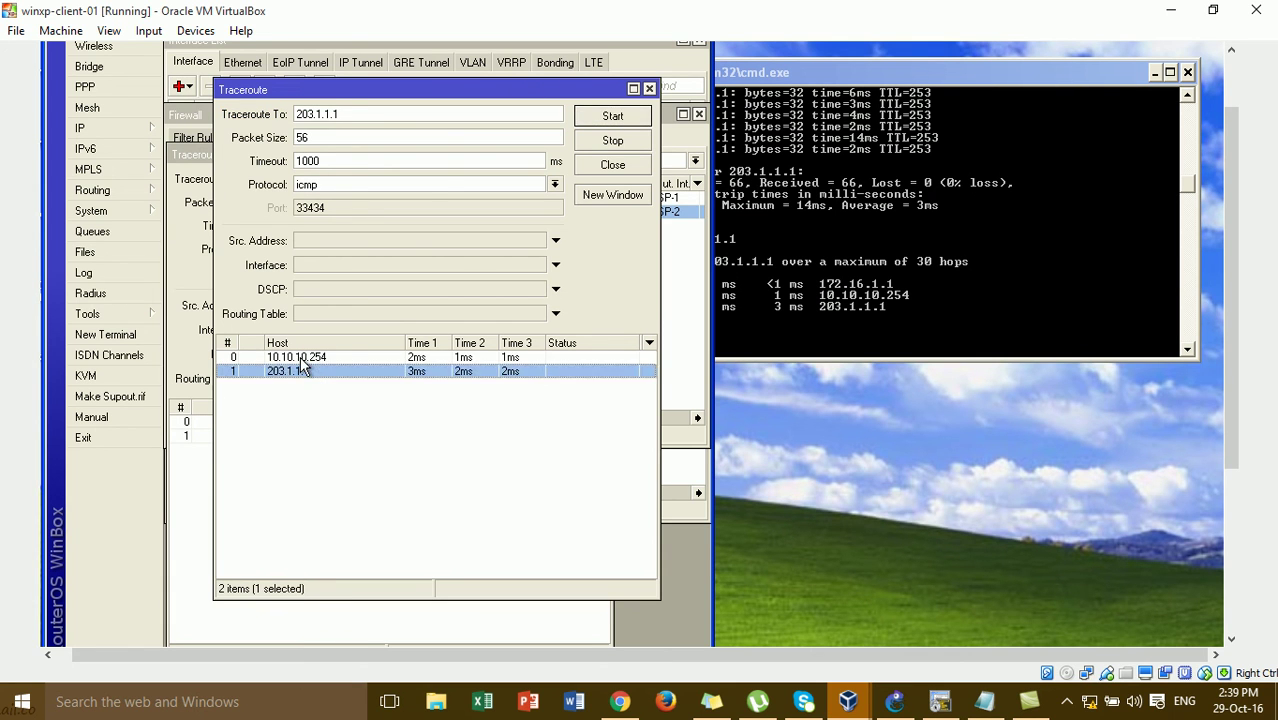
{"action": "left_click", "coordinate": [301, 359]}
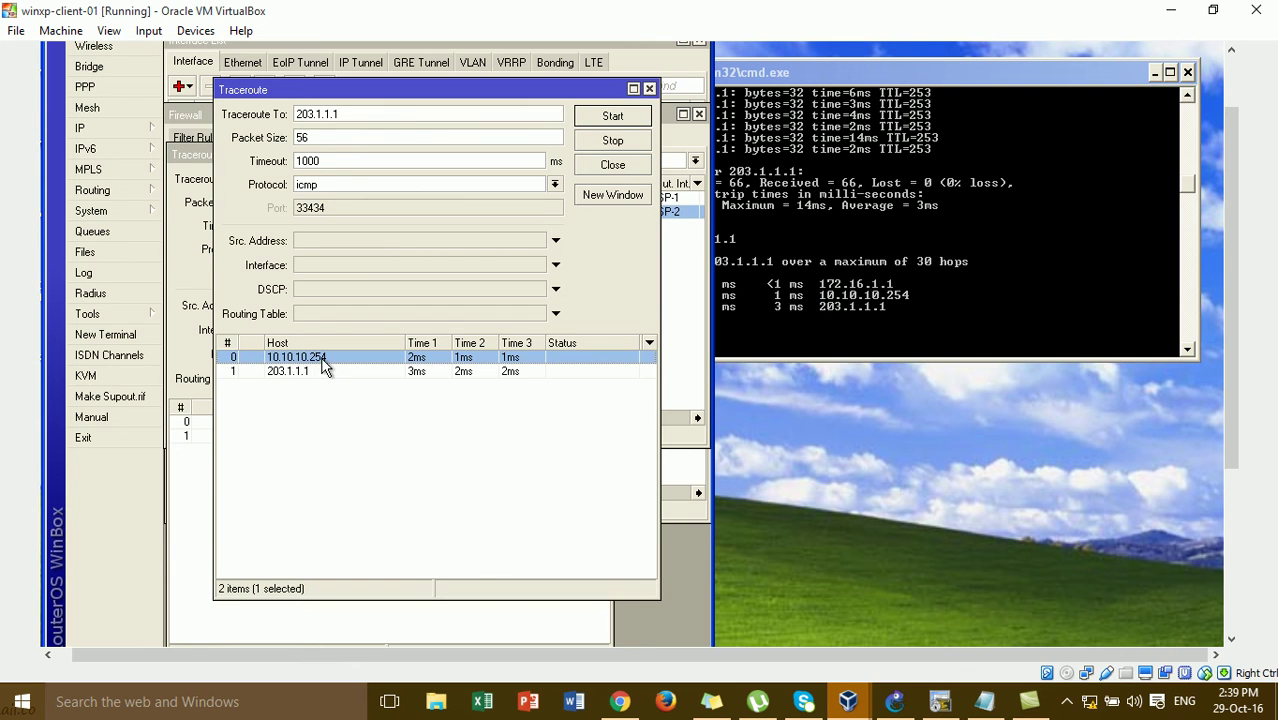
{"action": "left_click", "coordinate": [649, 88]}
{"action": "left_click", "coordinate": [602, 153]}
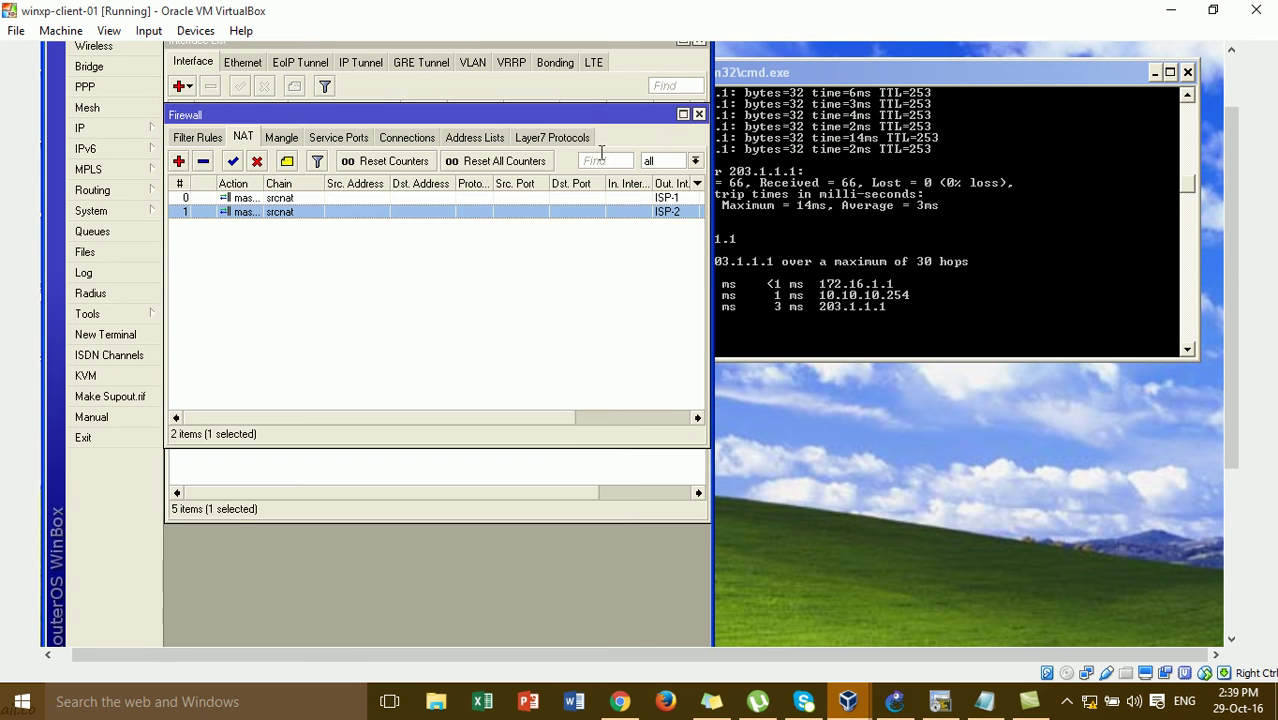
Step: Start a continuous ping 203.1.1.1 -t from the client command prompt
{"action": "left_click_drag", "start_coordinate": [608, 119], "coordinate": [608, 207]}
{"action": "left_click_drag", "start_coordinate": [875, 66], "coordinate": [1012, 39]}
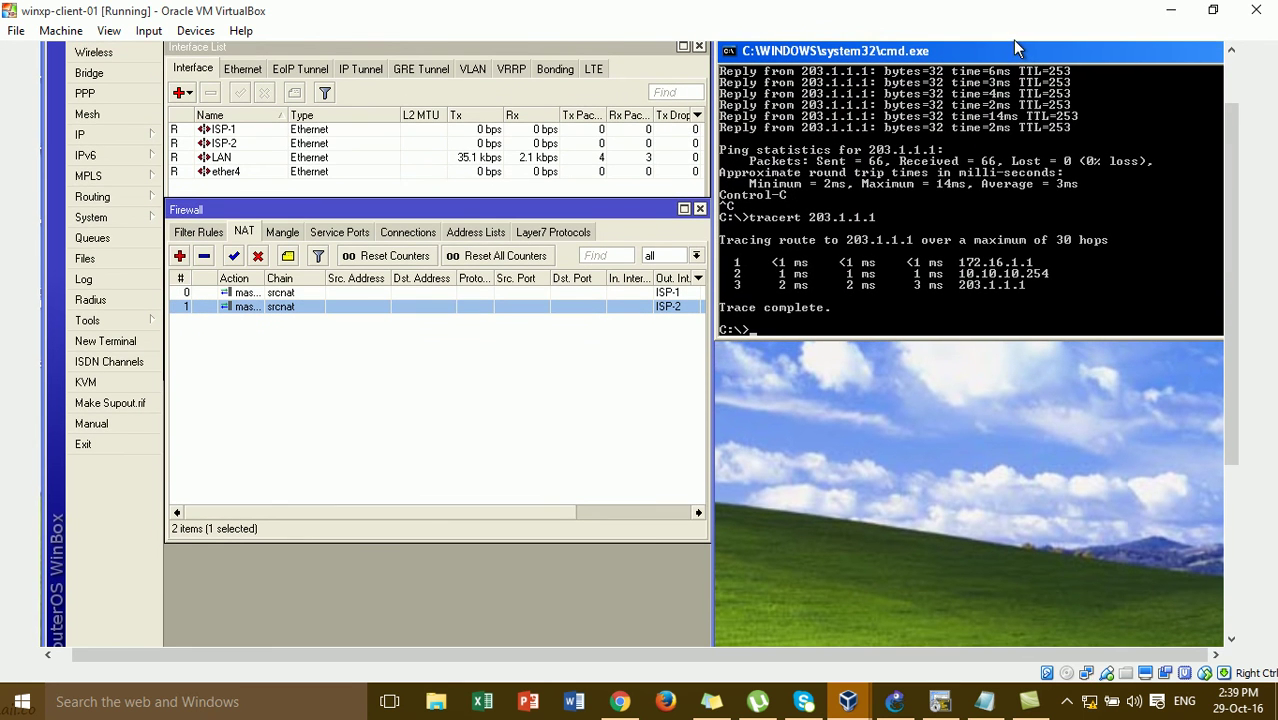
{"action": "type", "text": "ping 203.1.1.1 -t"}
{"action": "key", "text": "Return"}
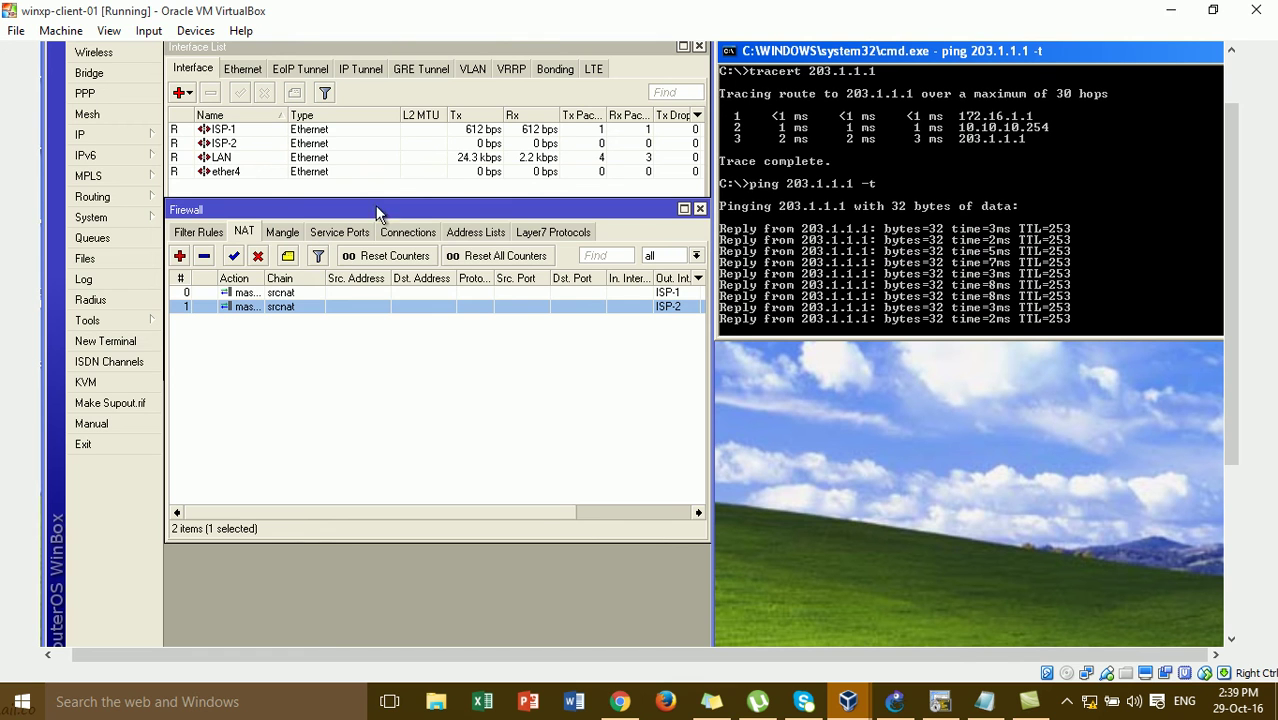
Step: Replace the Firewall window with the Route List below the Interface List and select ISP-1
{"action": "left_click", "coordinate": [700, 209]}
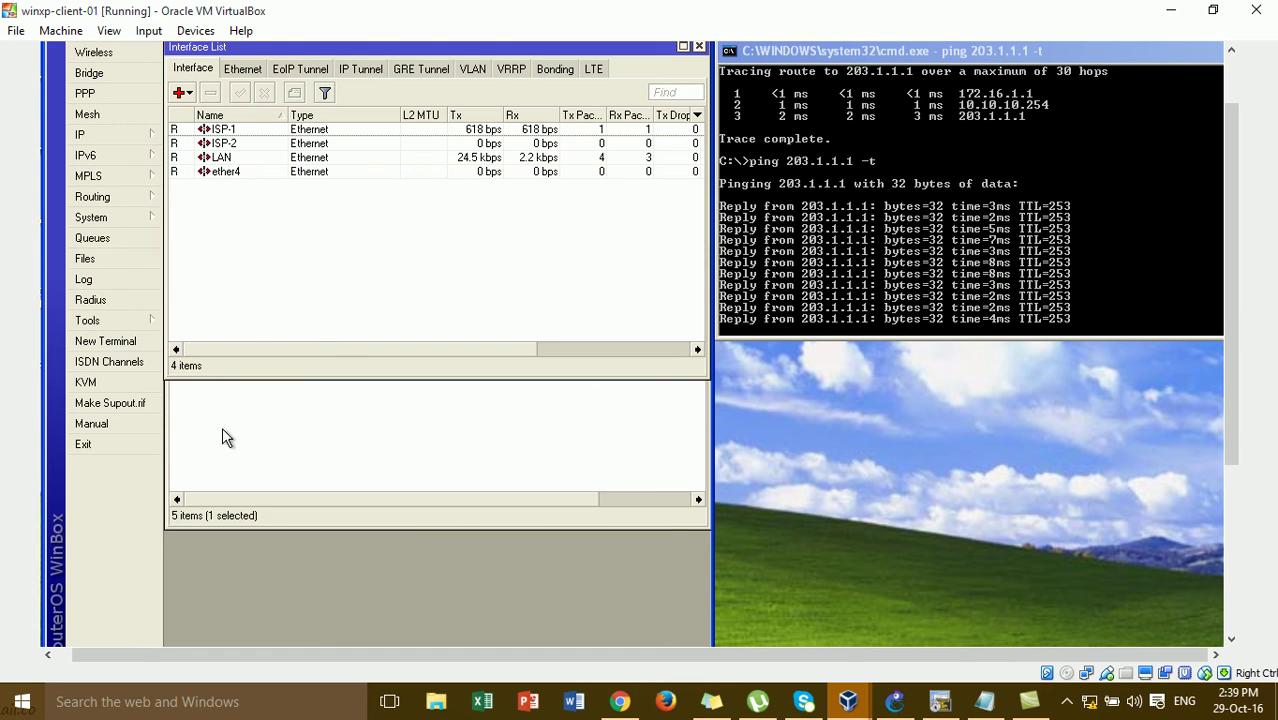
{"action": "left_click", "coordinate": [222, 434]}
{"action": "left_click_drag", "start_coordinate": [448, 202], "coordinate": [449, 393]}
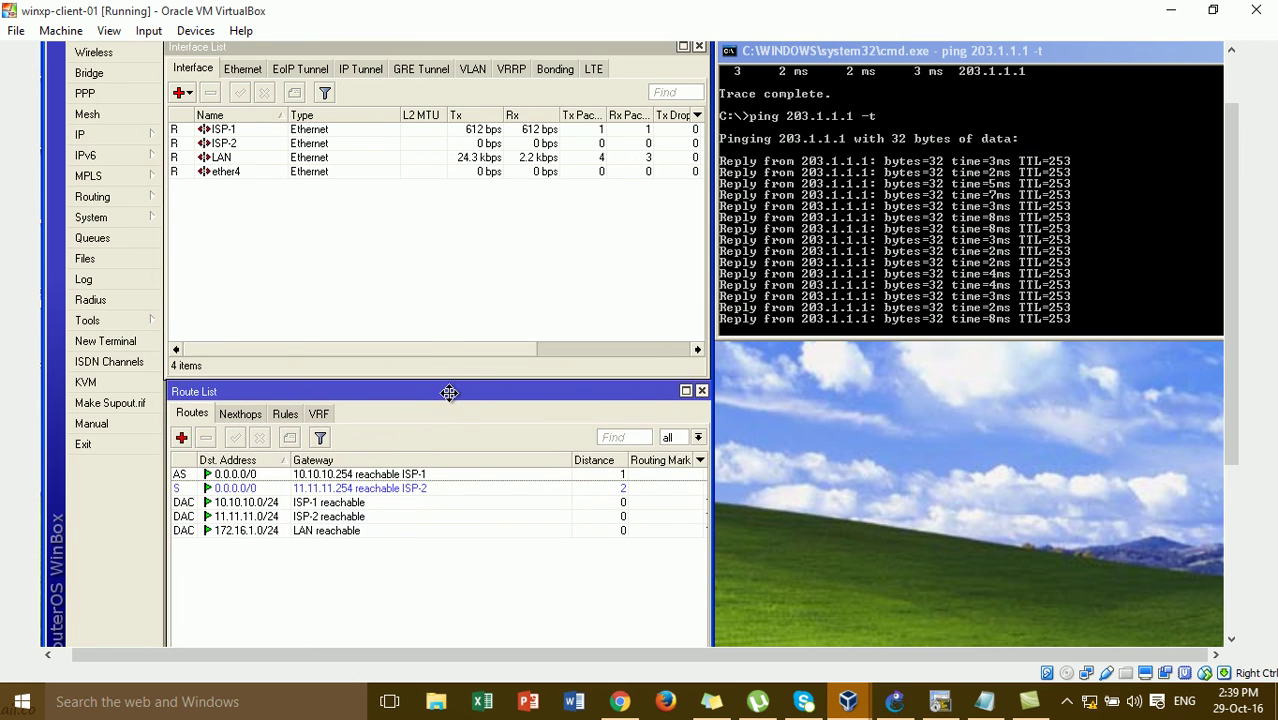
{"action": "left_click", "coordinate": [322, 134]}
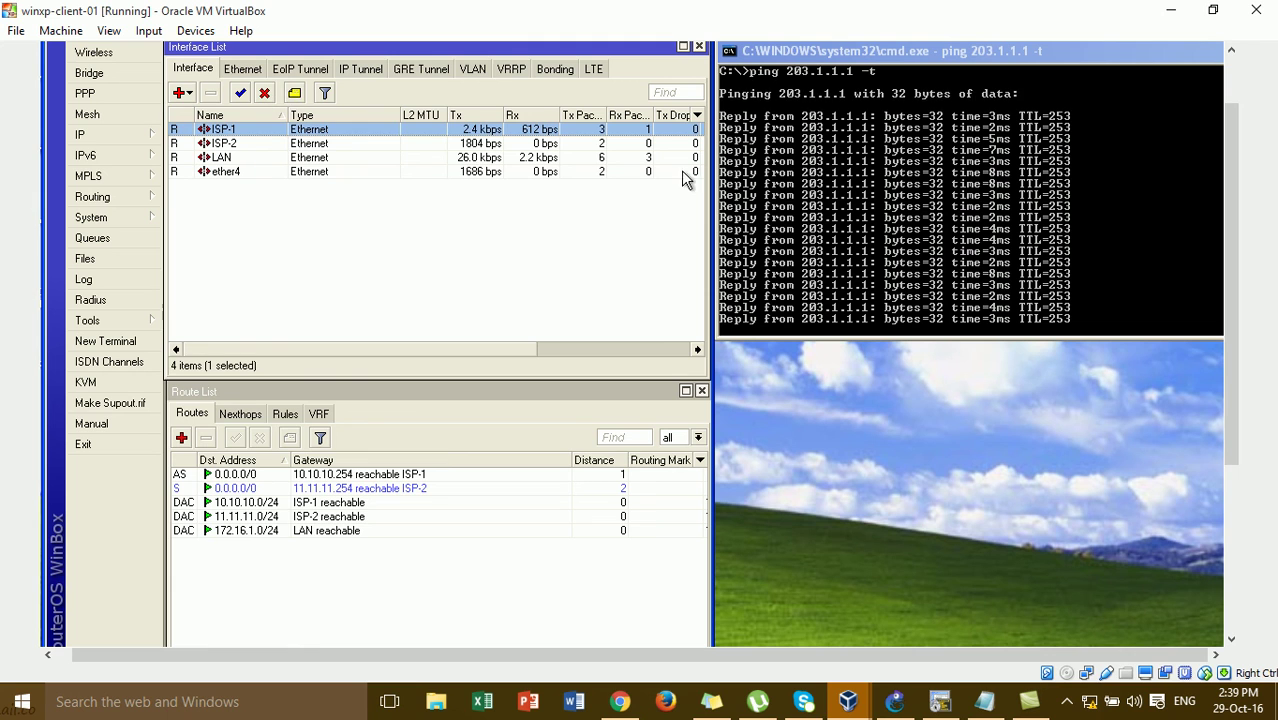
Step: Disable ISP-1, stop the ping at 48/48 replies, and rerun tracert 203.1.1.1
{"action": "left_click", "coordinate": [266, 94]}
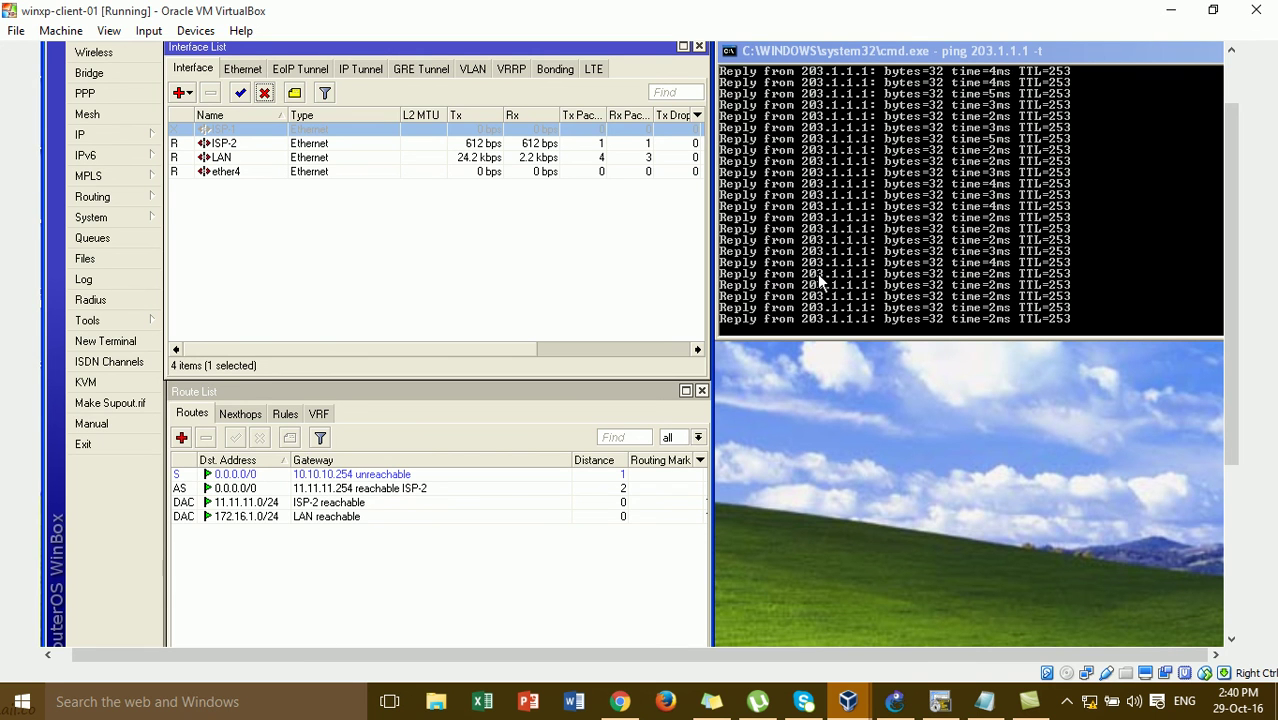
{"action": "key", "text": "ctrl+c"}
{"action": "key", "text": "Up"}
{"action": "key", "text": "Up"}
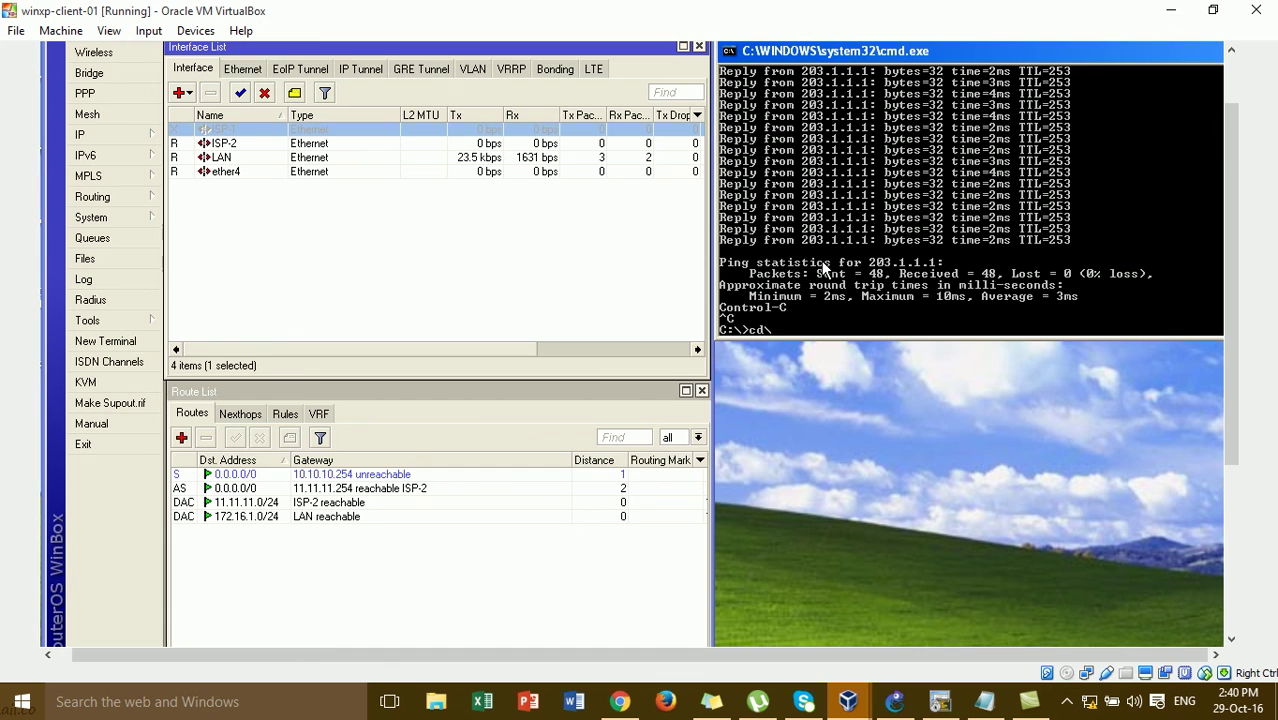
{"action": "key", "text": "Down"}
{"action": "key", "text": "Up"}
{"action": "key", "text": "Return"}
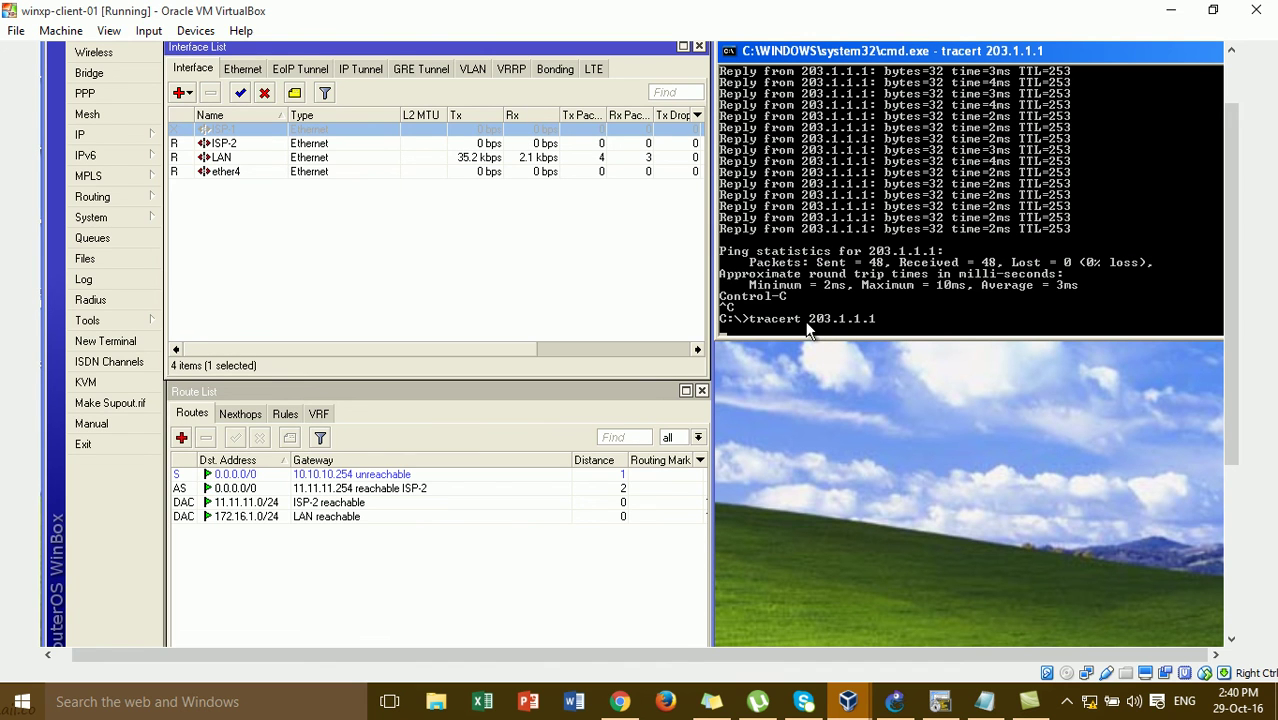
Step: Run the router traceroute to 203.1.1.1, confirming first hop 11.11.11.254, then minimize the VM
{"action": "left_click", "coordinate": [140, 330]}
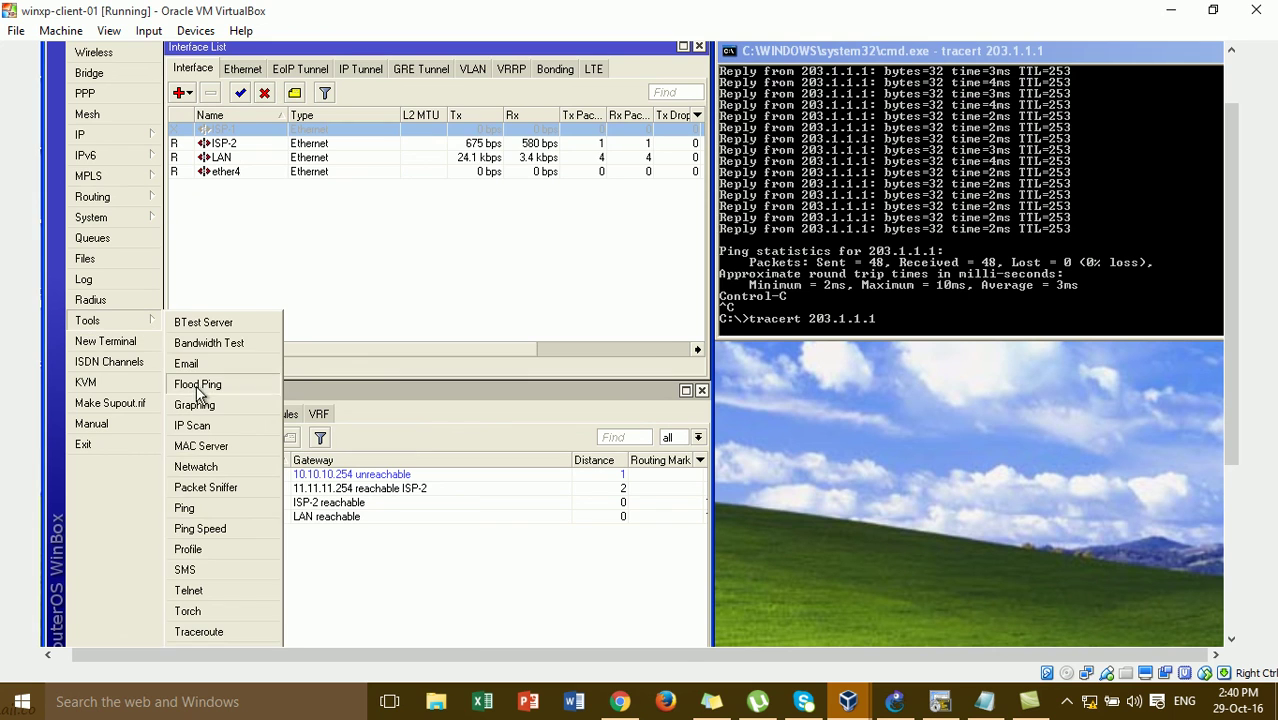
{"action": "left_click", "coordinate": [229, 633]}
{"action": "left_click", "coordinate": [541, 193]}
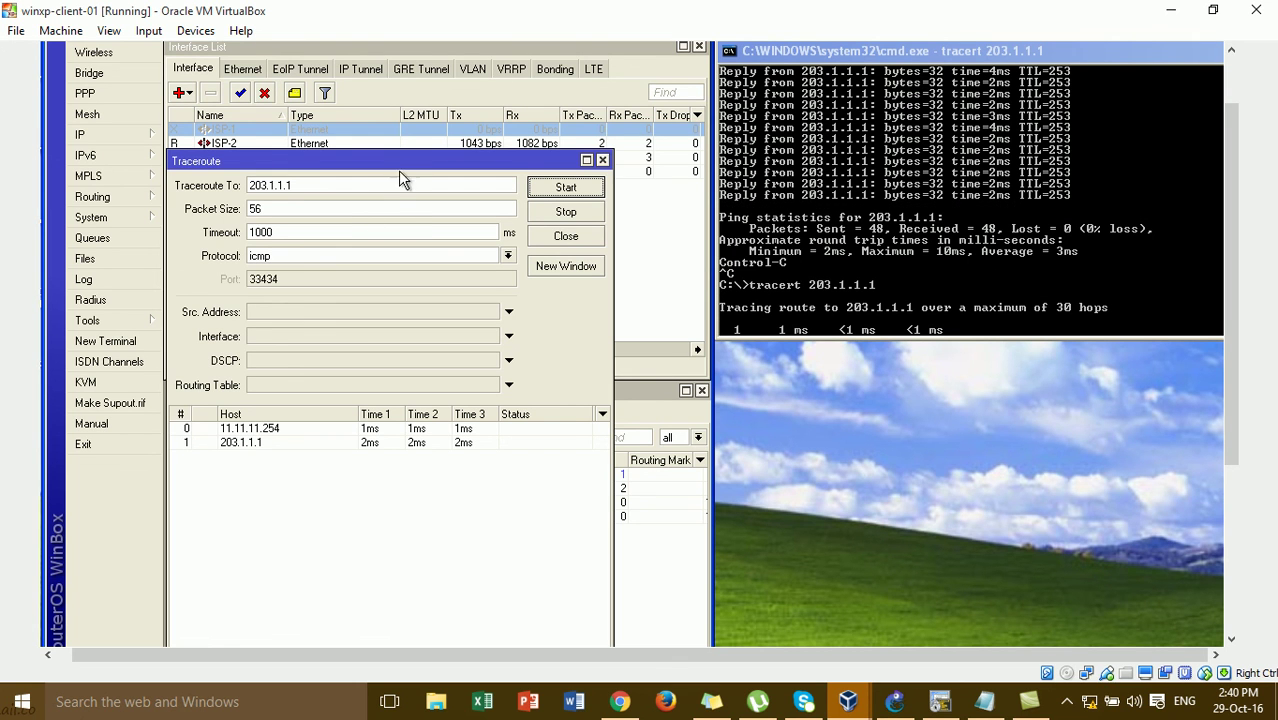
{"action": "left_click_drag", "start_coordinate": [409, 161], "coordinate": [408, 180]}
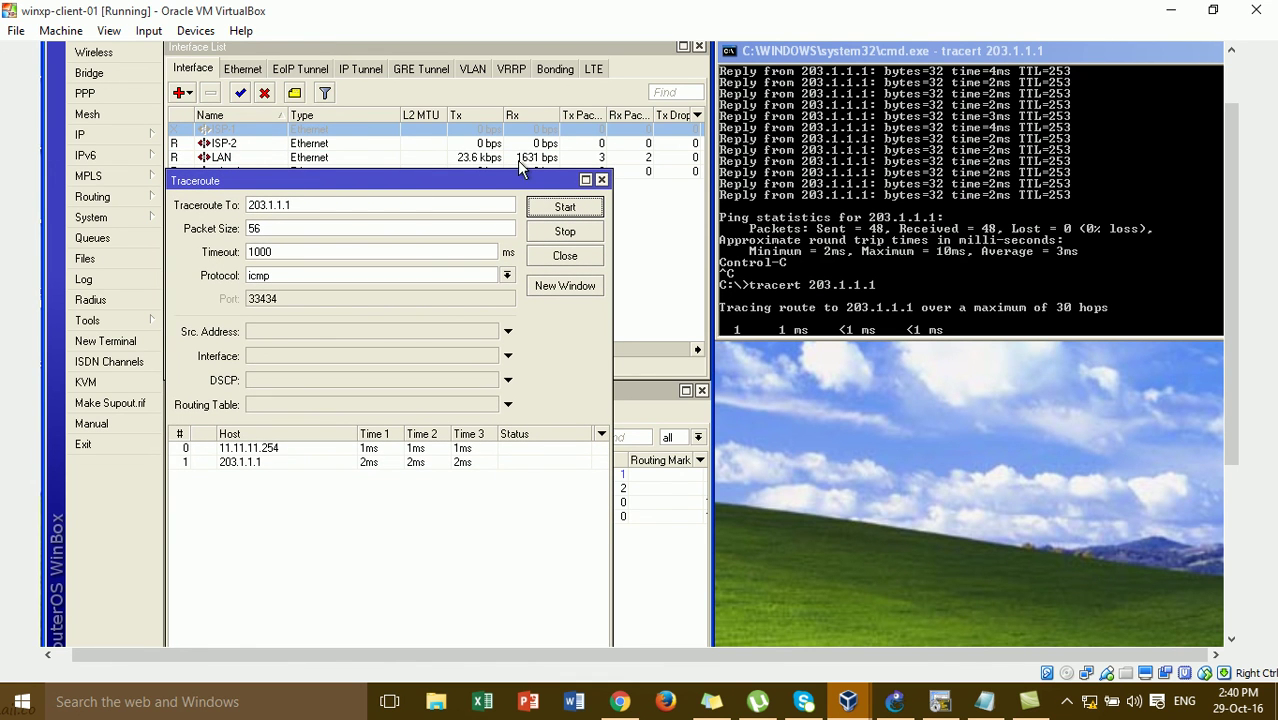
{"action": "left_click", "coordinate": [266, 450]}
{"action": "left_click", "coordinate": [266, 464]}
{"action": "left_click", "coordinate": [266, 451]}
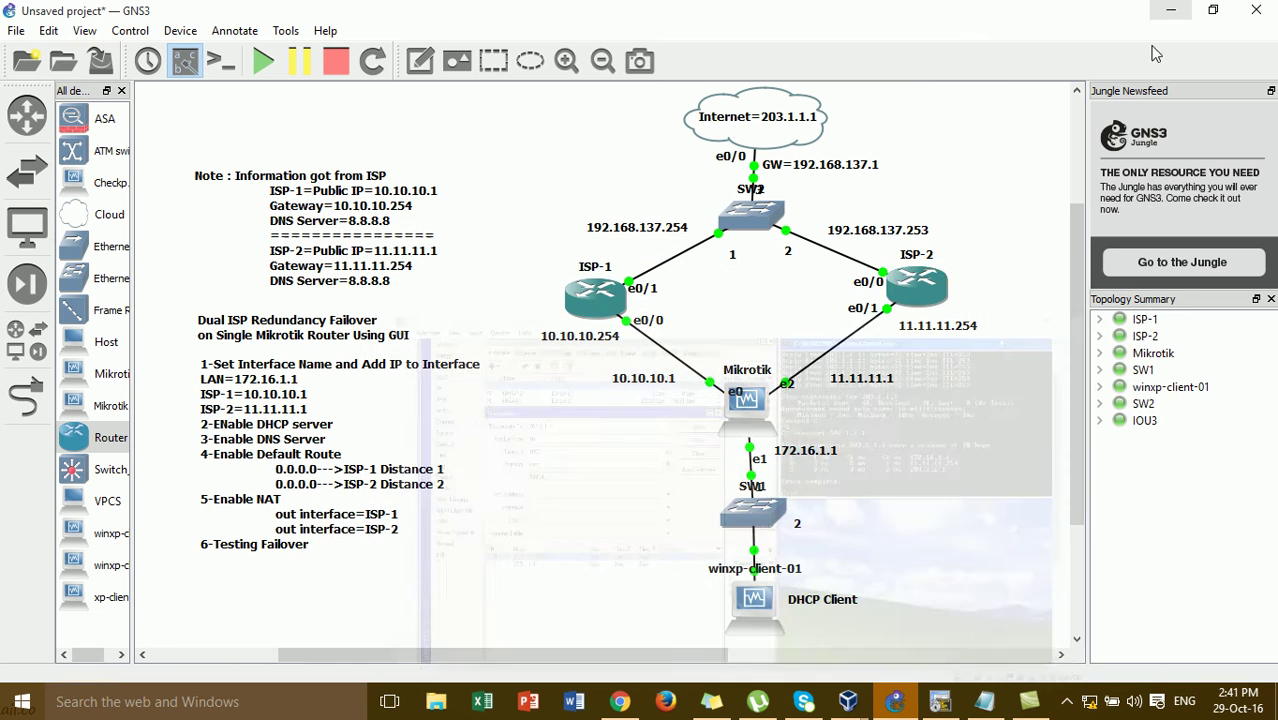
{"action": "left_click", "coordinate": [1170, 10]}
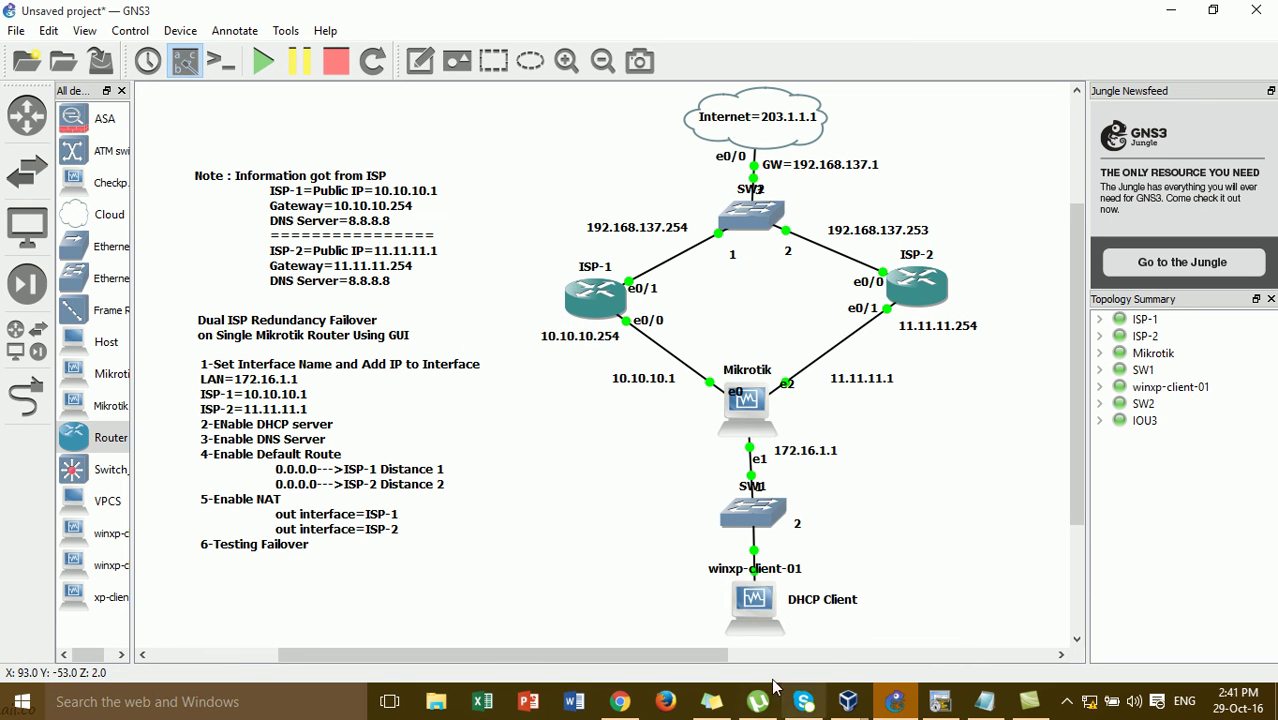
{"action": "mouse_move", "coordinate": [770, 624]}
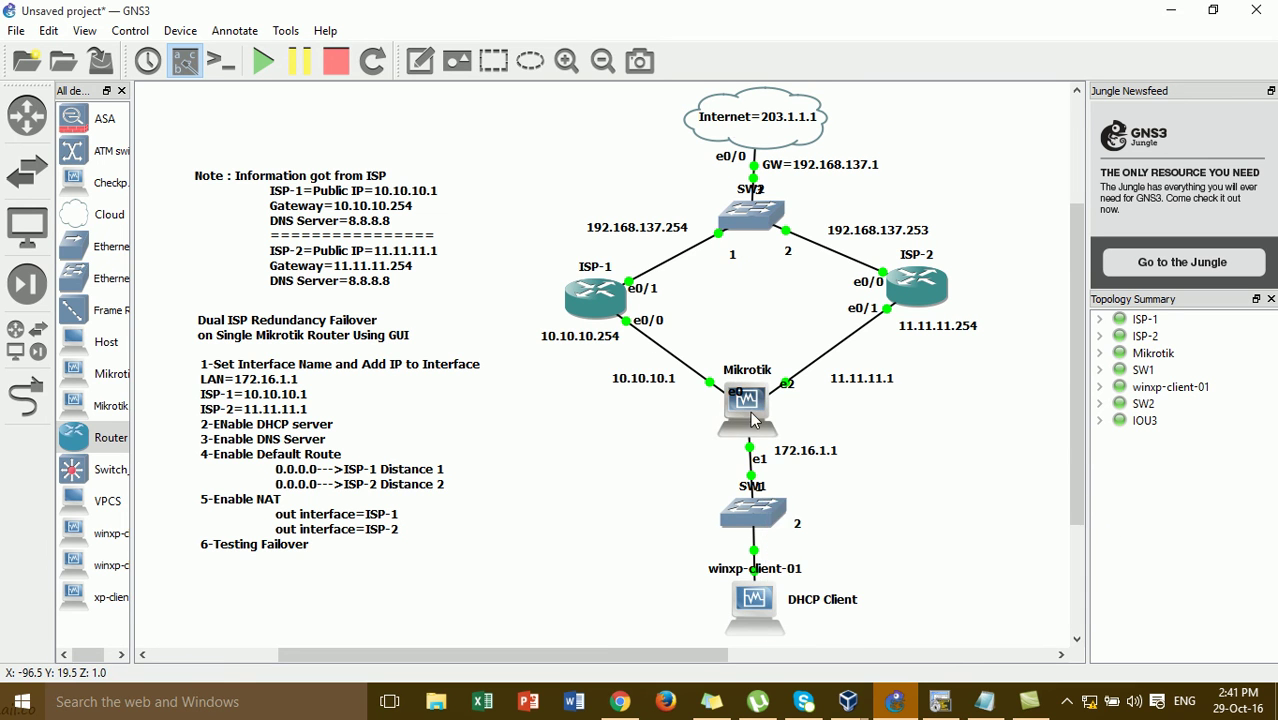
{"action": "mouse_move", "coordinate": [758, 425]}
{"action": "mouse_move", "coordinate": [594, 333]}
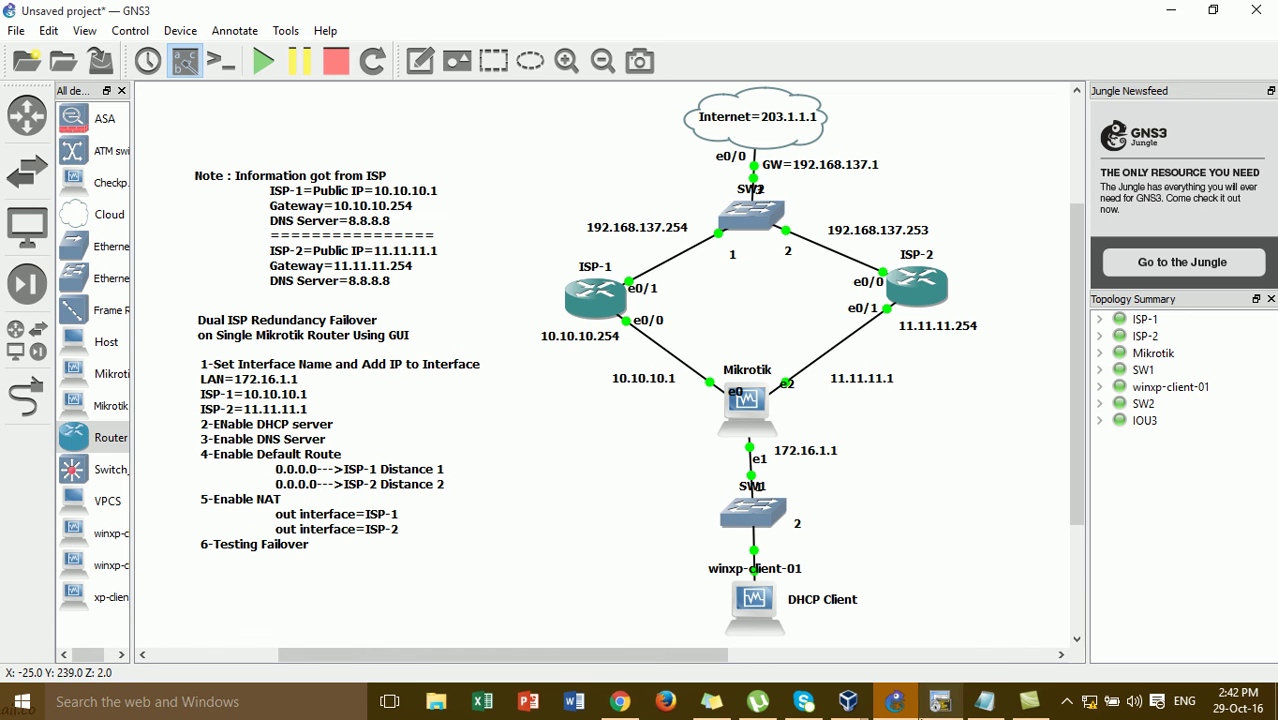
Step: Start a continuous ping to 203.1.1.1 (ping 203.1.1.1 -t) on the client VM
{"action": "mouse_move", "coordinate": [848, 706]}
{"action": "left_click", "coordinate": [1108, 622]}
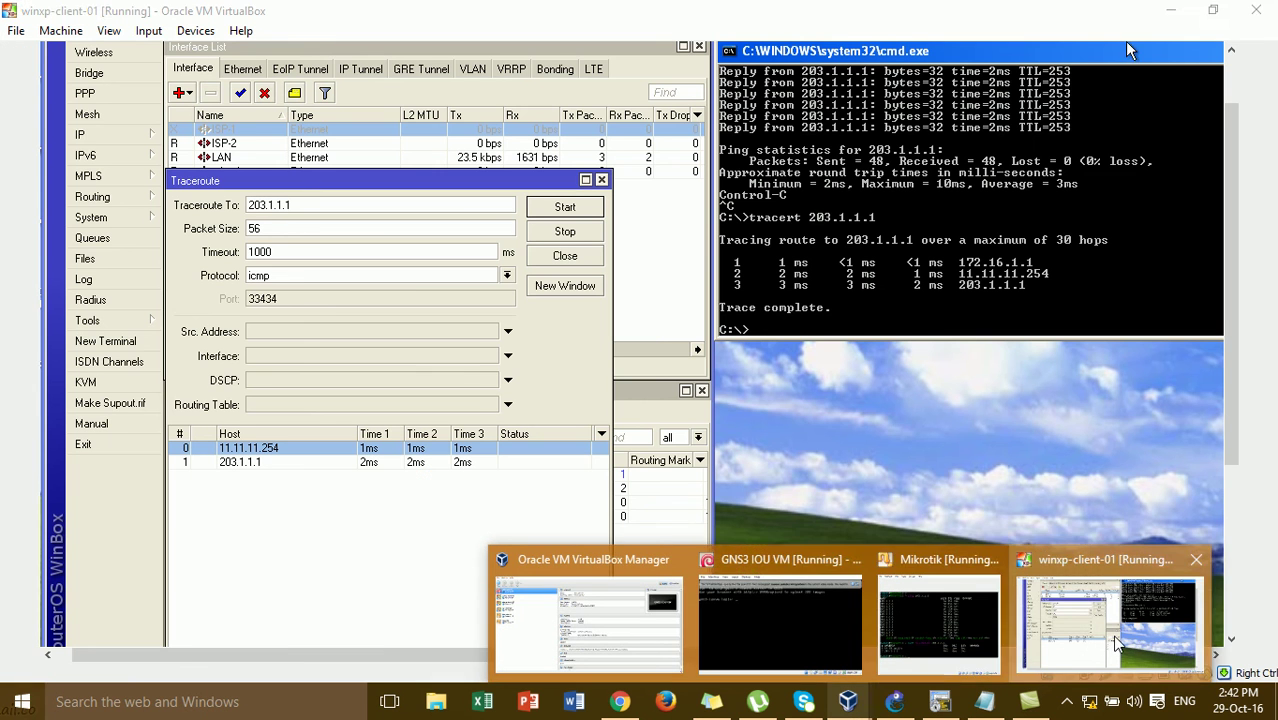
{"action": "type", "text": "ping 203.1.1.1 -t"}
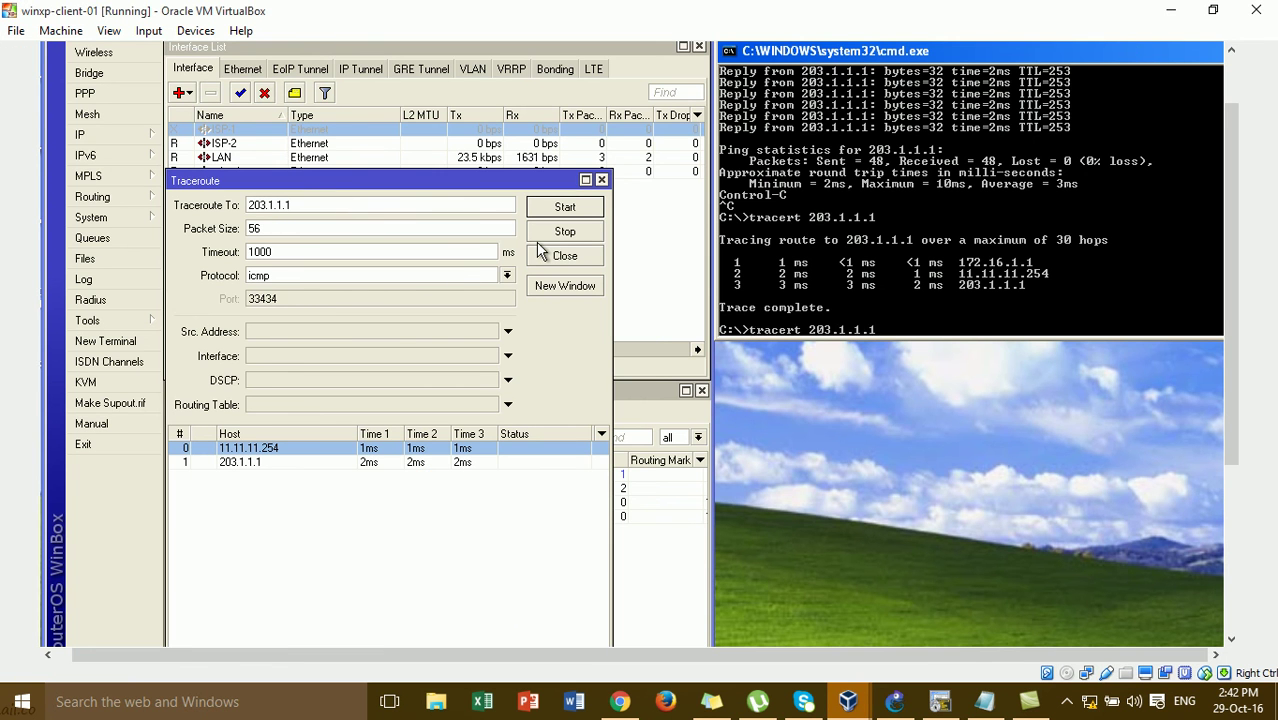
{"action": "key", "text": "Return"}
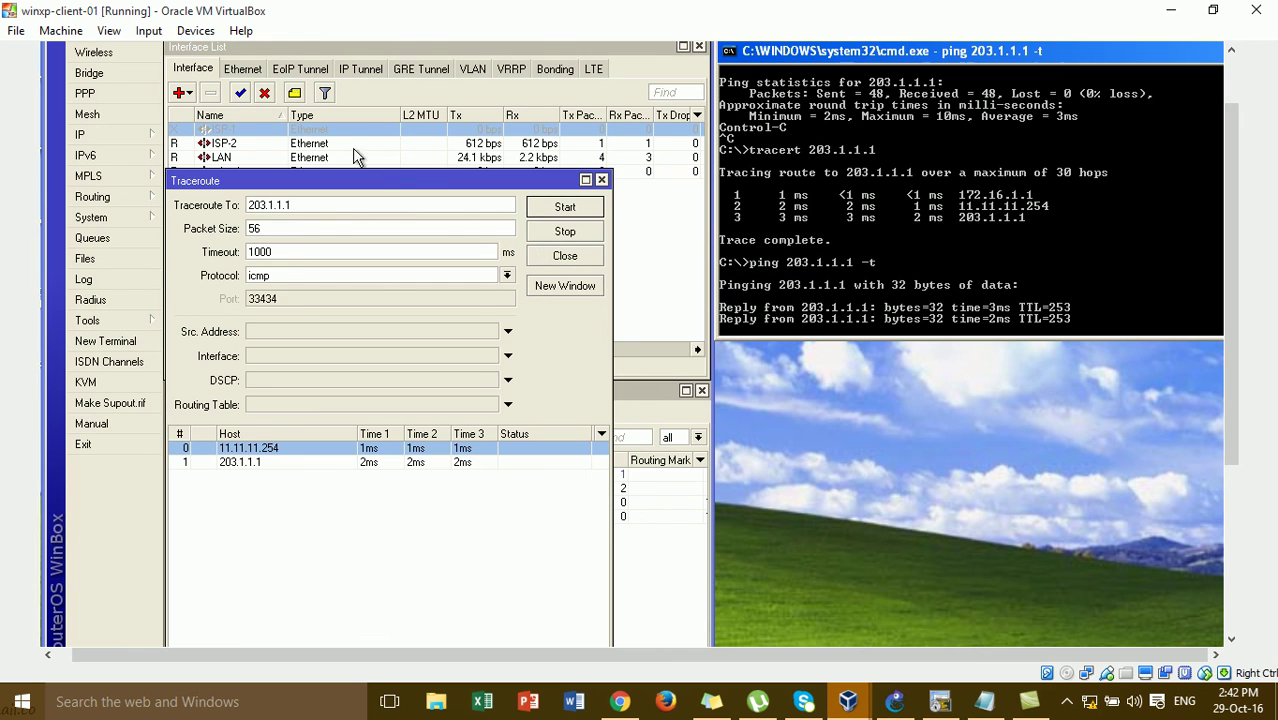
Step: Re-enable the disabled ISP-1 interface in the interface list
{"action": "left_click", "coordinate": [341, 131]}
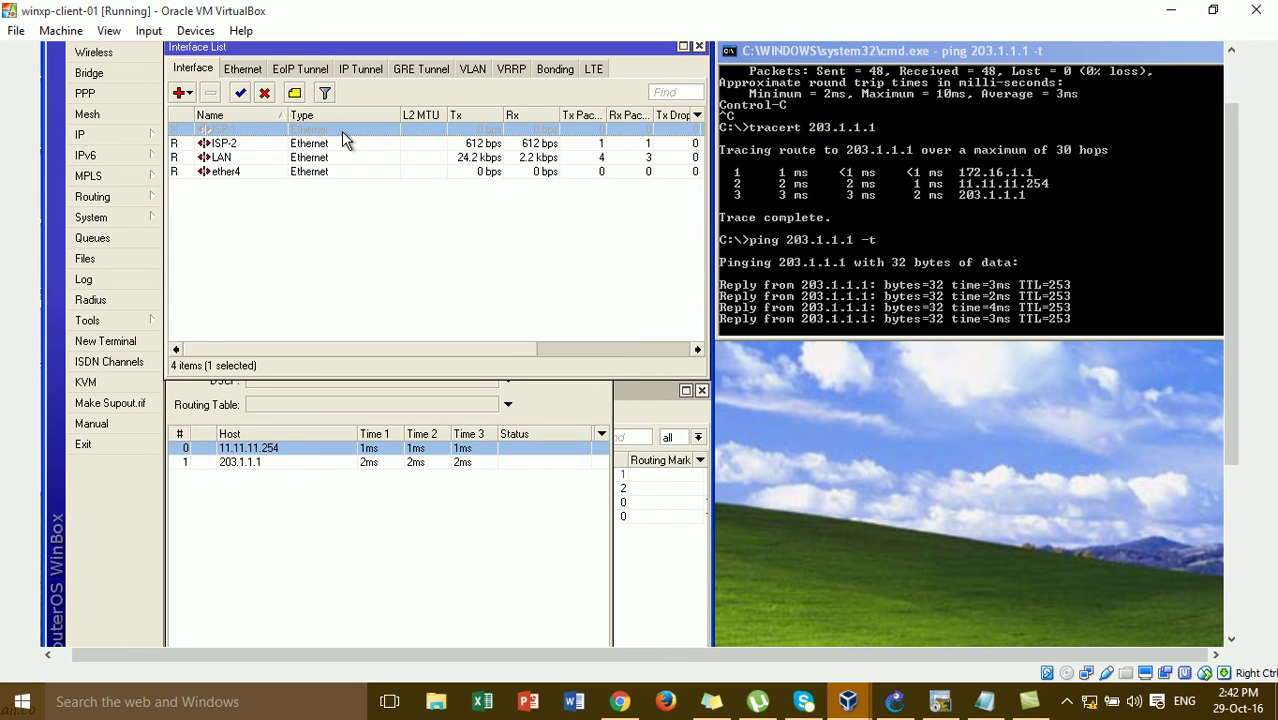
{"action": "left_click", "coordinate": [240, 93]}
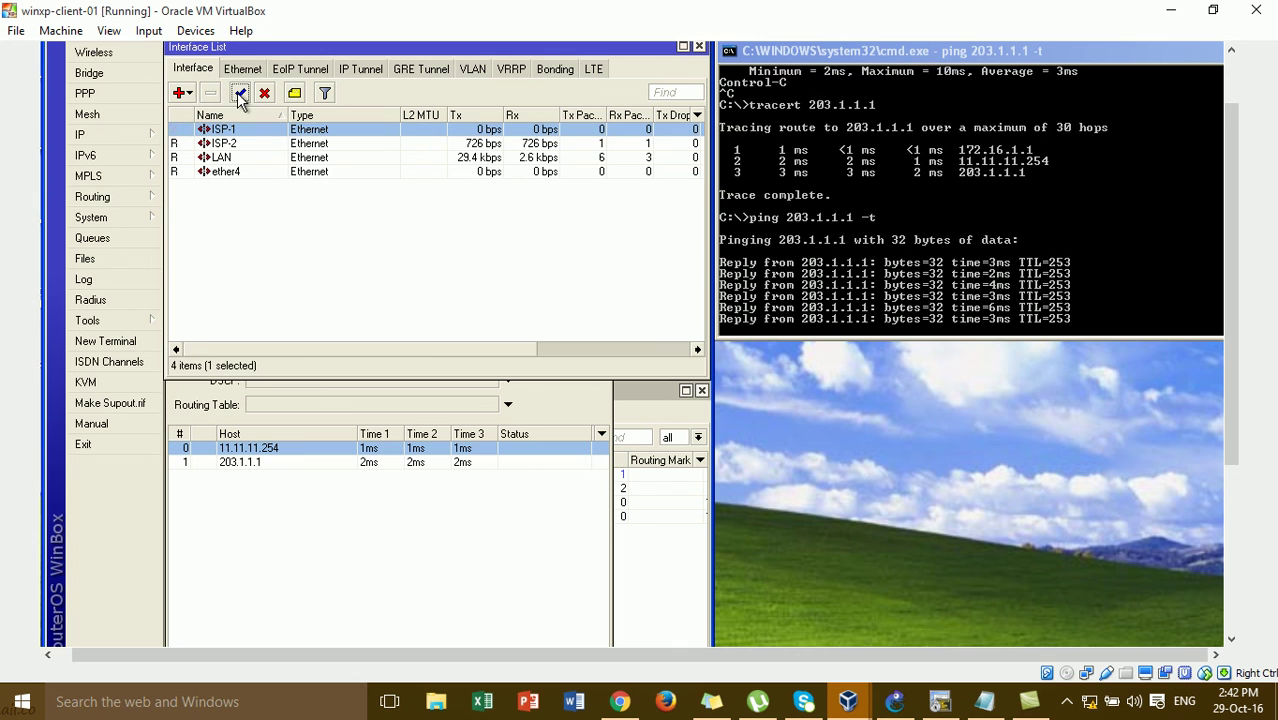
{"action": "left_click", "coordinate": [400, 550]}
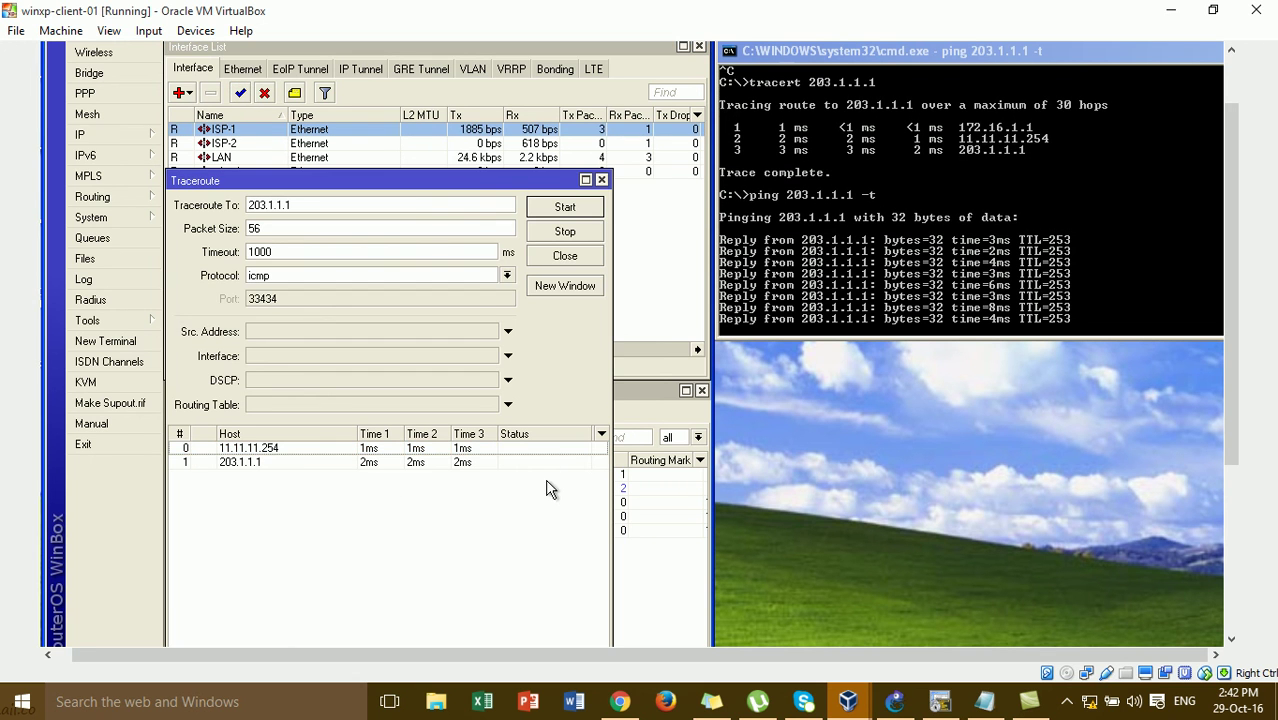
Step: Rerun the router's traceroute to 203.1.1.1, confirming the first hop is now 10.10.10.254
{"action": "left_click_drag", "start_coordinate": [488, 176], "coordinate": [499, 525]}
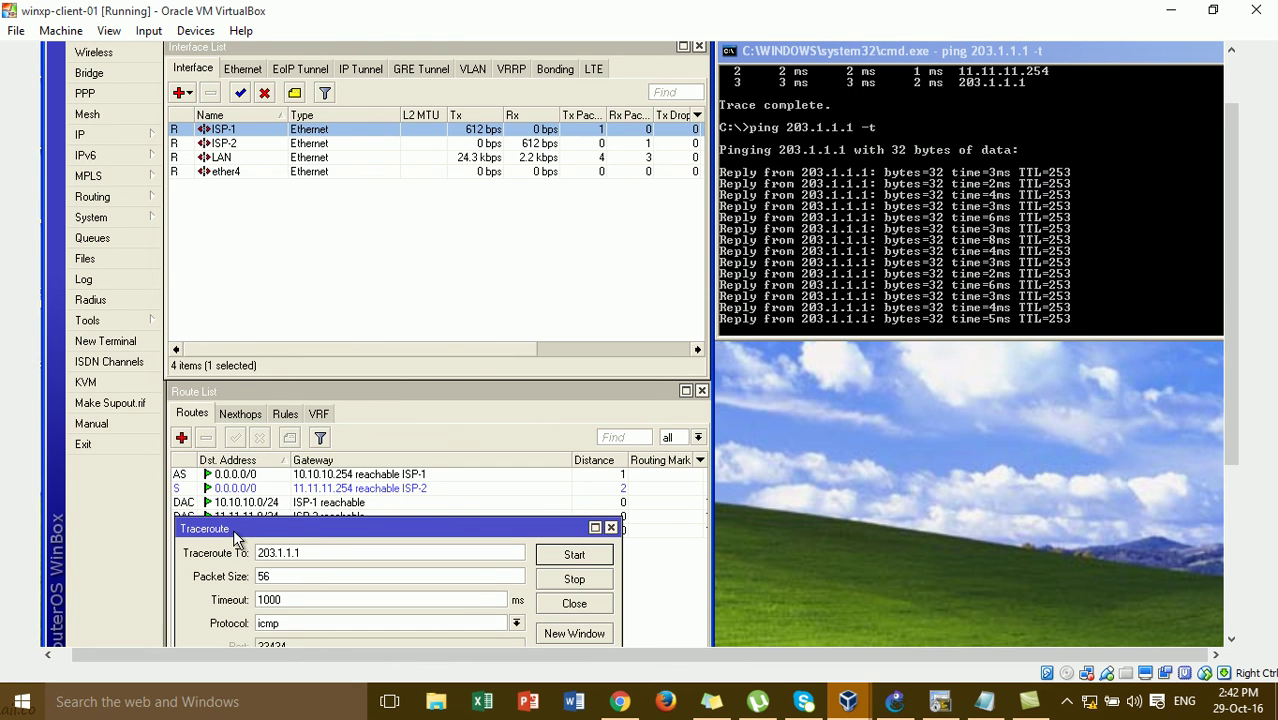
{"action": "left_click_drag", "start_coordinate": [234, 535], "coordinate": [224, 212]}
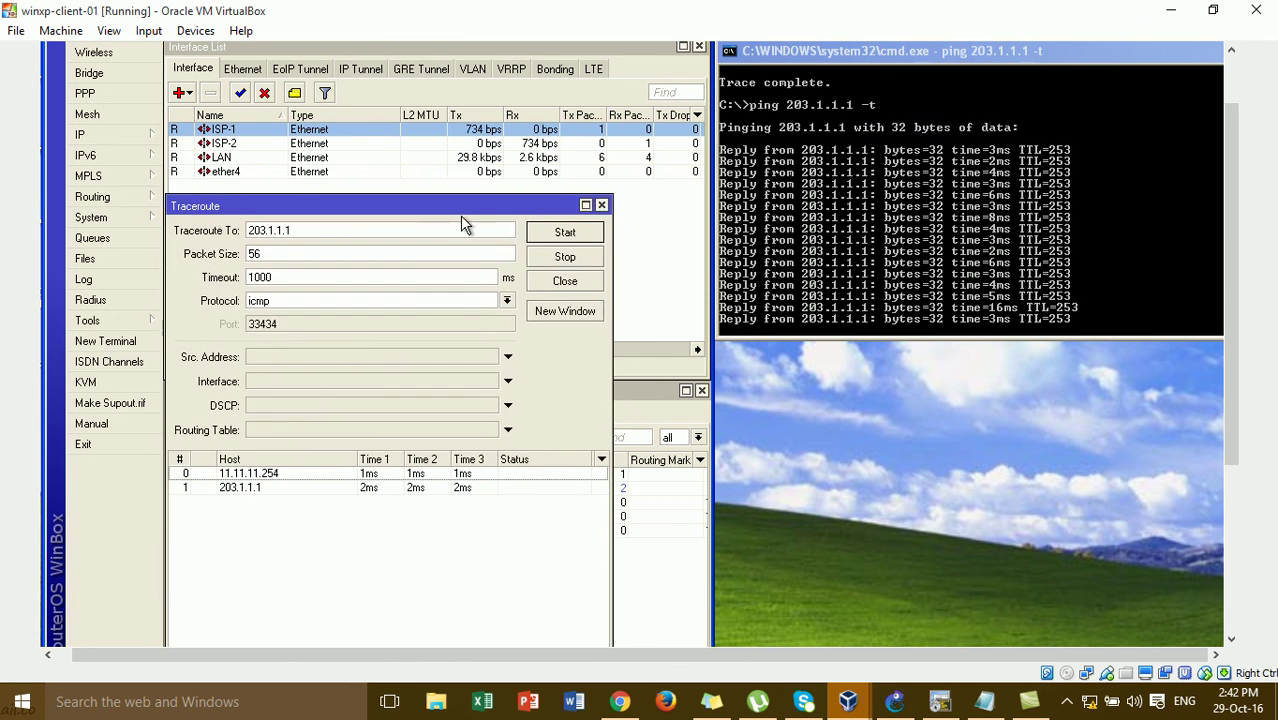
{"action": "left_click", "coordinate": [562, 233]}
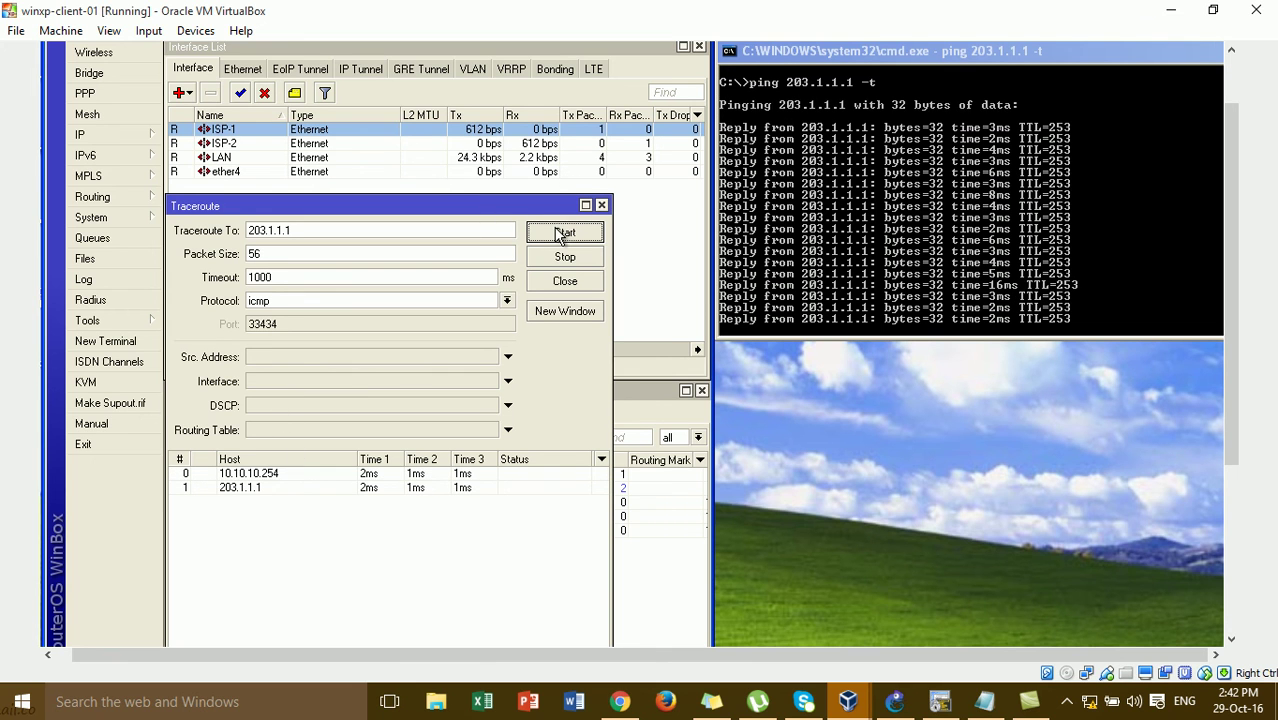
{"action": "left_click", "coordinate": [250, 474]}
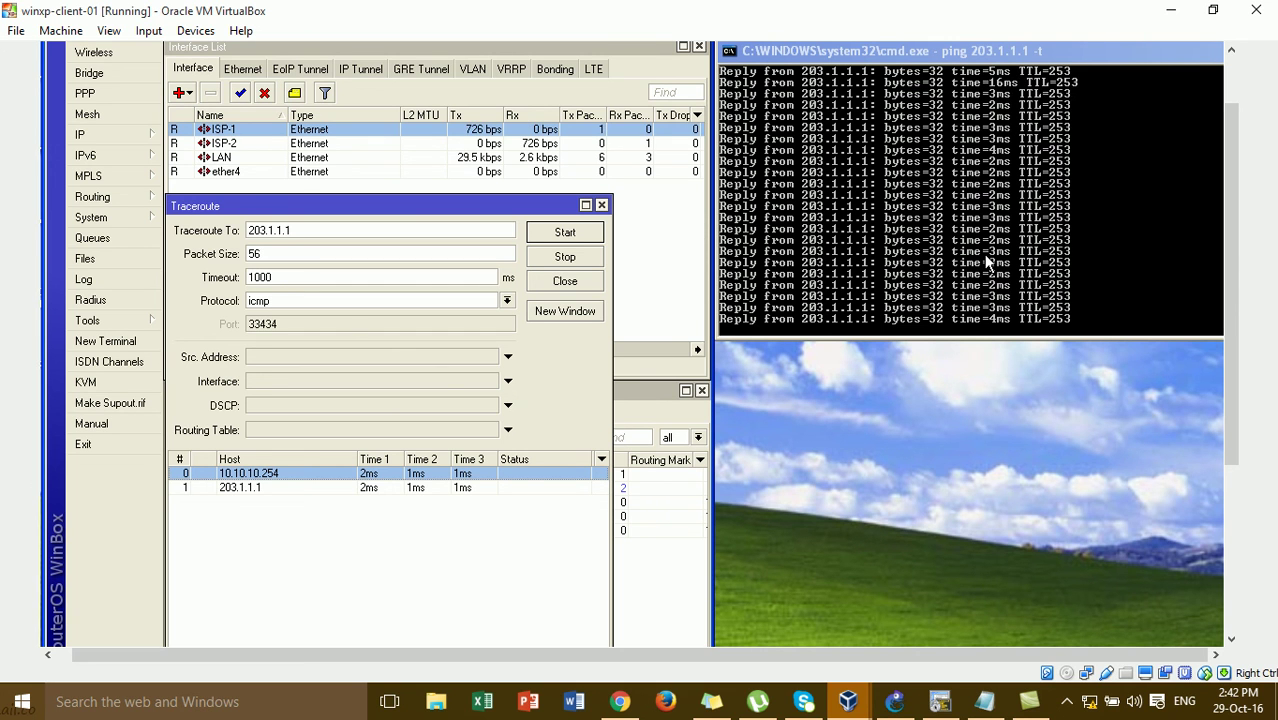
Step: Stop the ping, rerun tracert 203.1.1.1 through 10.10.10.254, then minimize the client VM
{"action": "key", "text": "ctrl+c"}
{"action": "key", "text": "Up"}
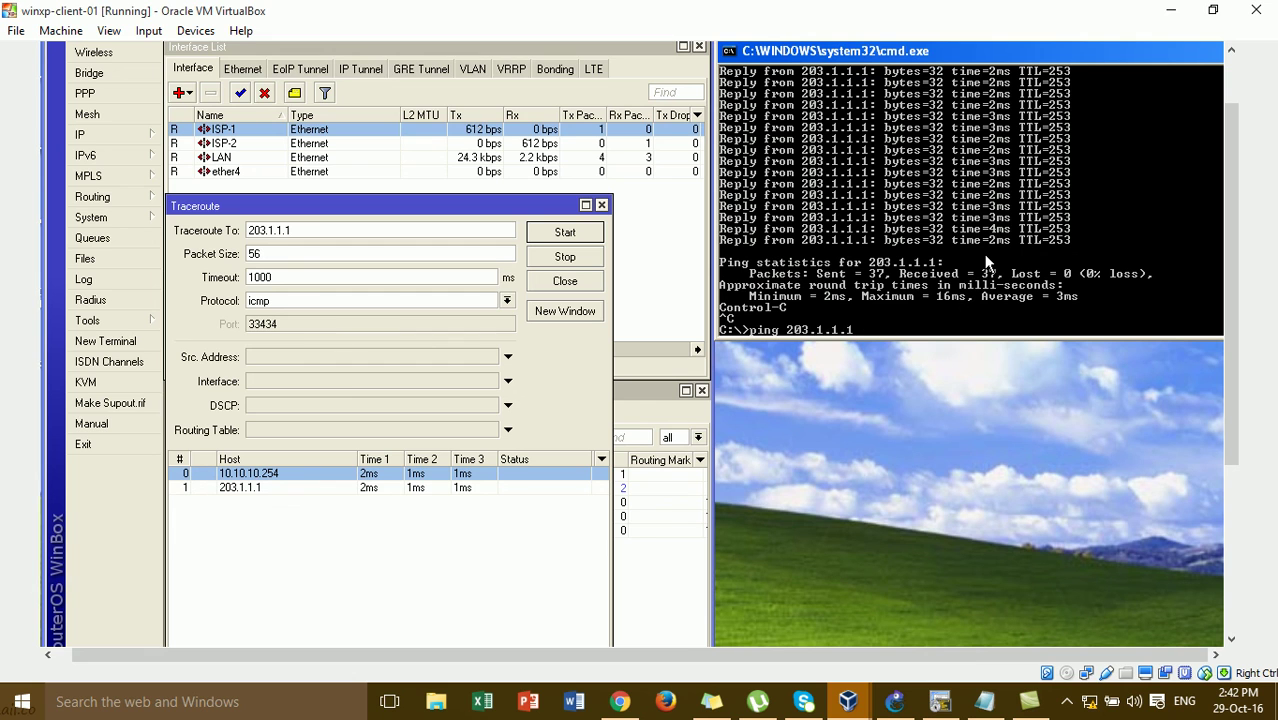
{"action": "key", "text": "Up"}
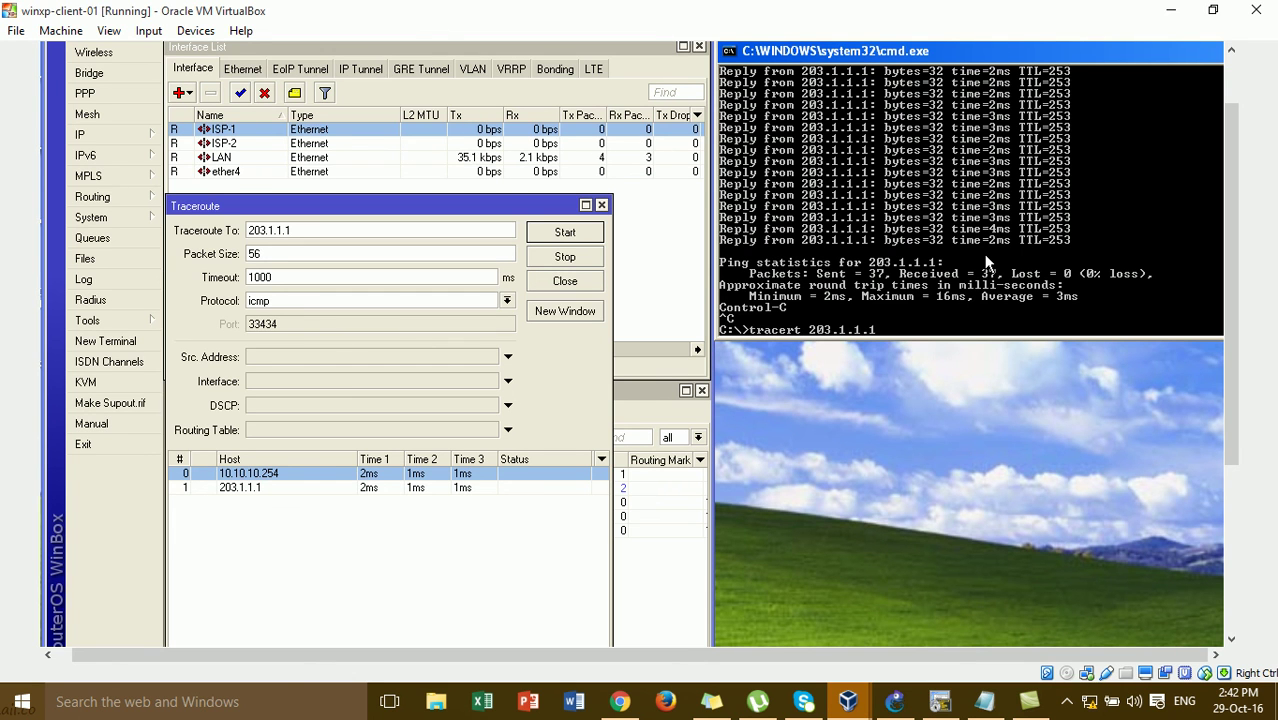
{"action": "key", "text": "Return"}
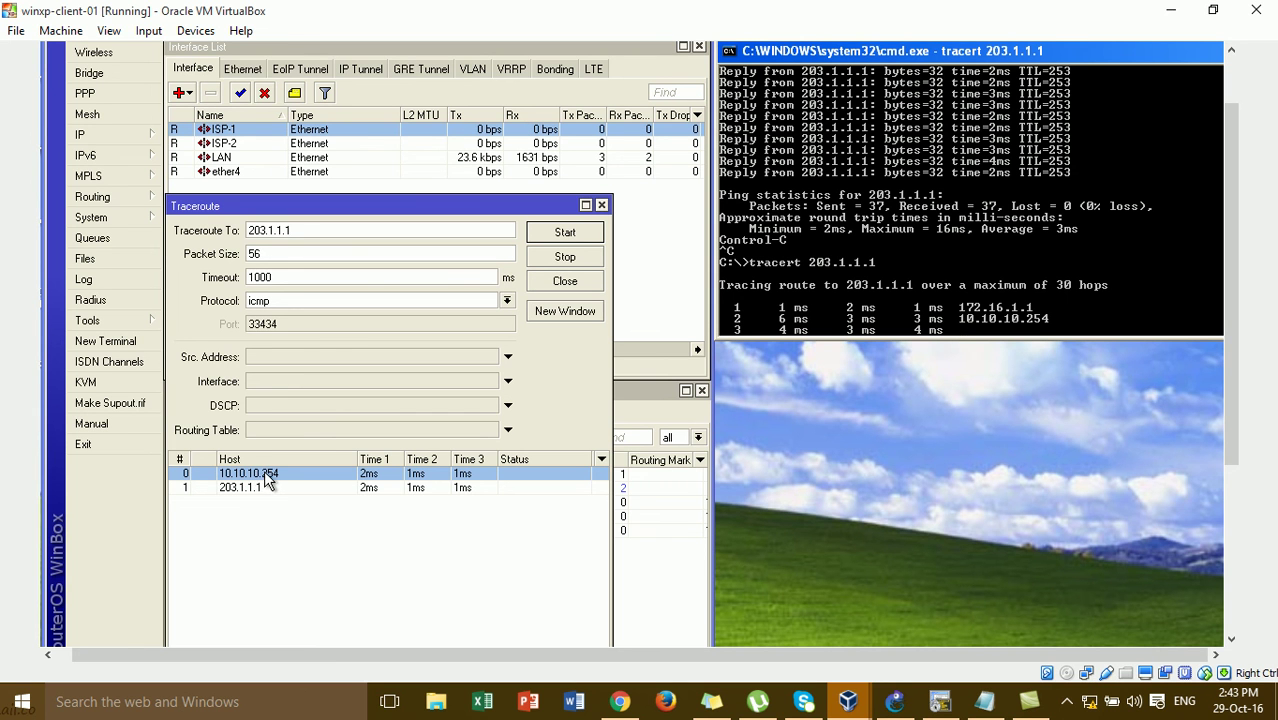
{"action": "left_click", "coordinate": [1171, 10]}
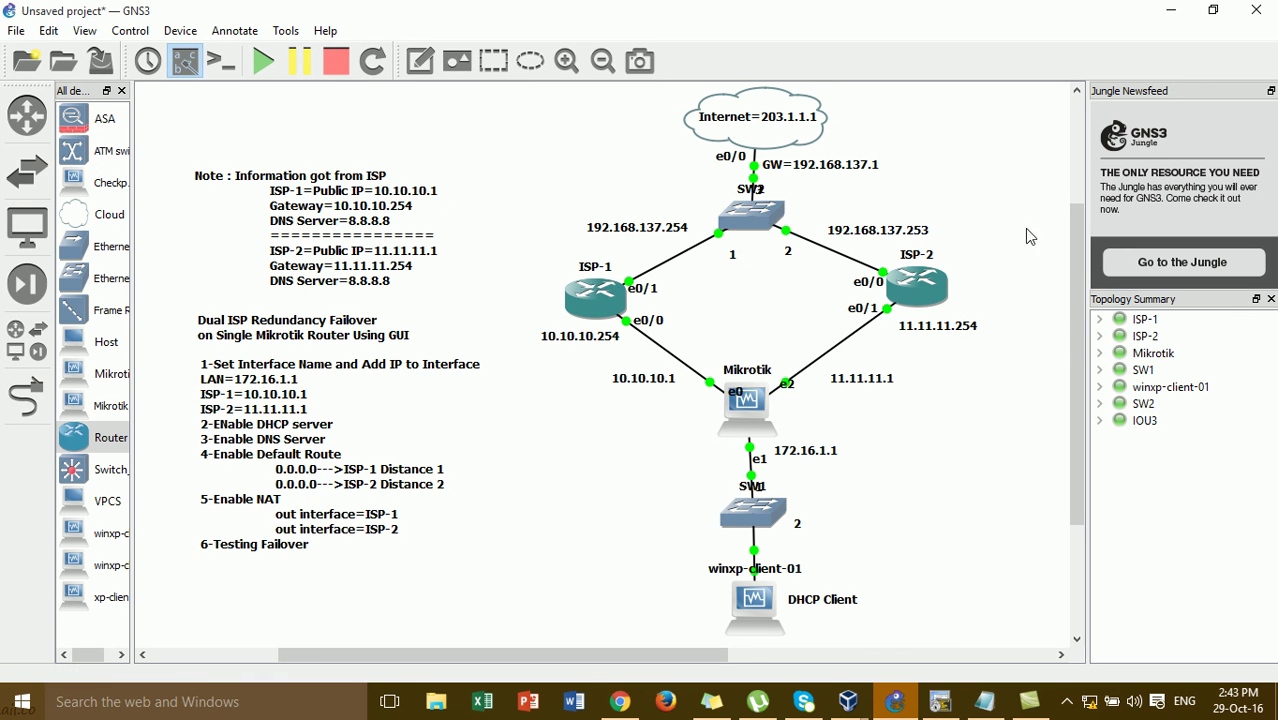
Step: Minimize GNS3 to the desktop and open the screen recorder's controls from the tray
{"action": "scroll", "coordinate": [1077, 324], "scroll_direction": "up", "scroll_amount": 2}
{"action": "scroll", "coordinate": [1080, 324], "scroll_direction": "up", "scroll_amount": 1}
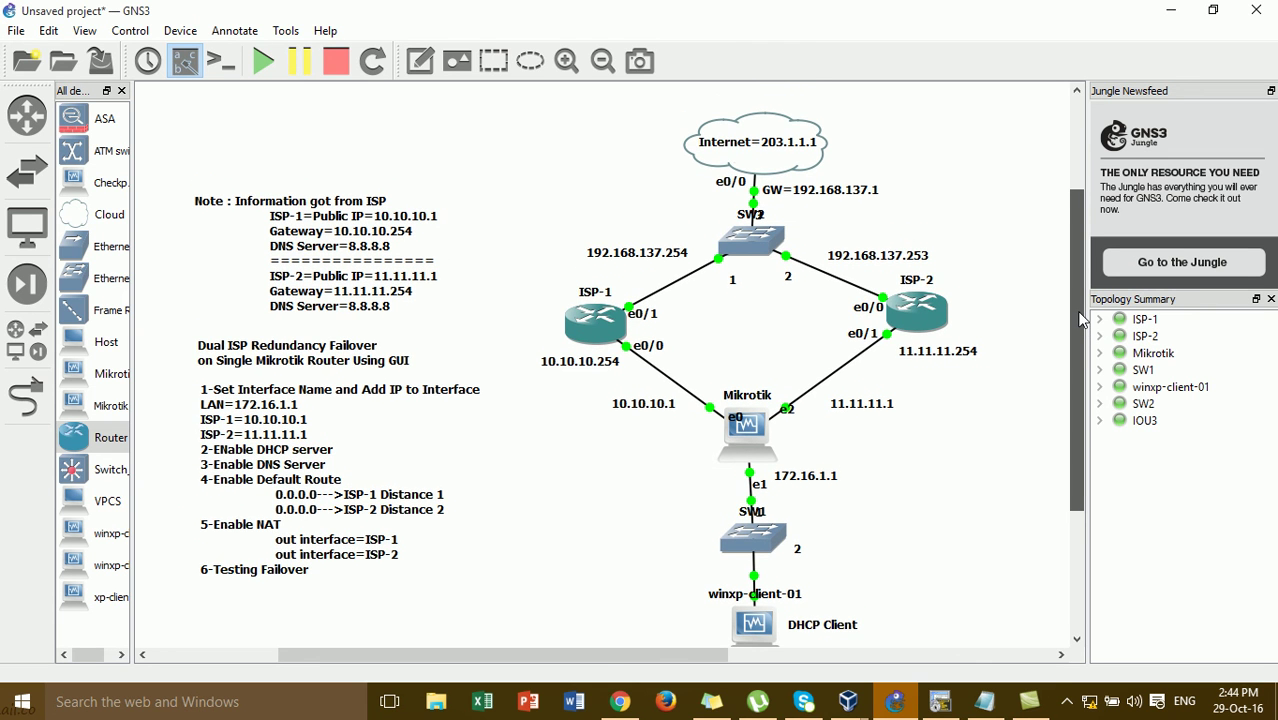
{"action": "scroll", "coordinate": [1080, 324], "scroll_direction": "up", "scroll_amount": 1}
{"action": "left_click", "coordinate": [1170, 8]}
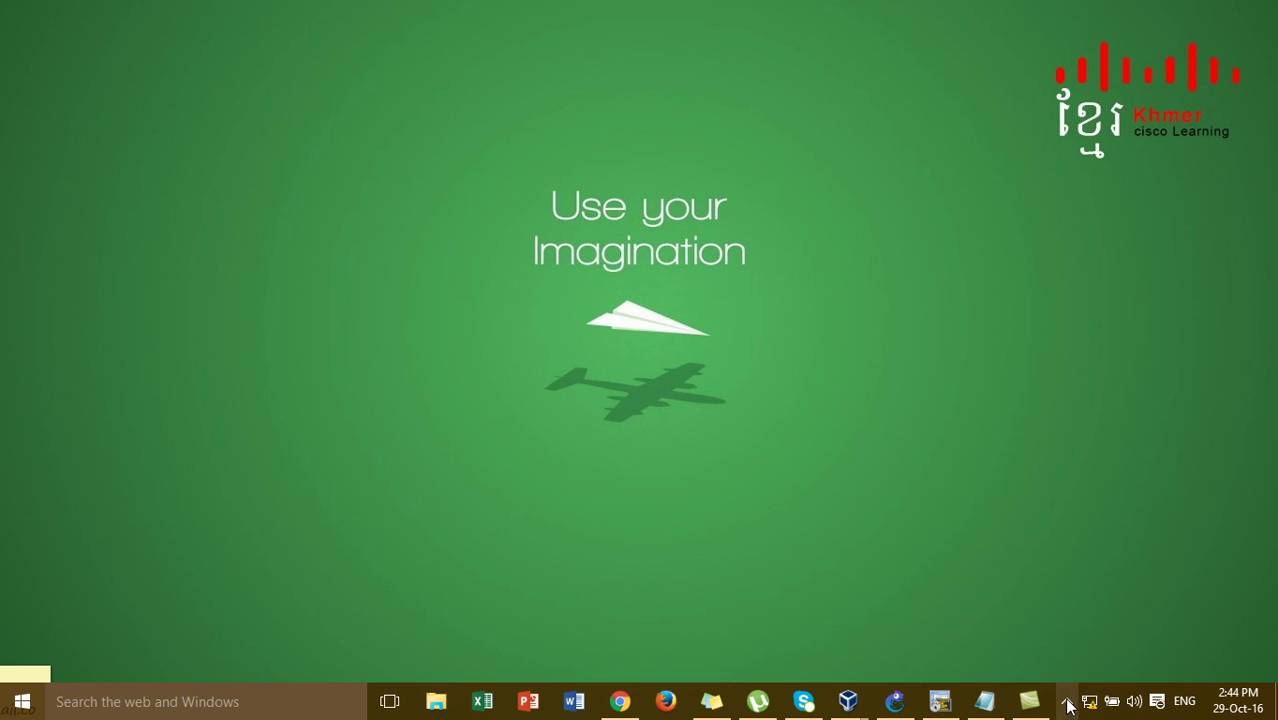
{"action": "left_click", "coordinate": [1068, 703]}
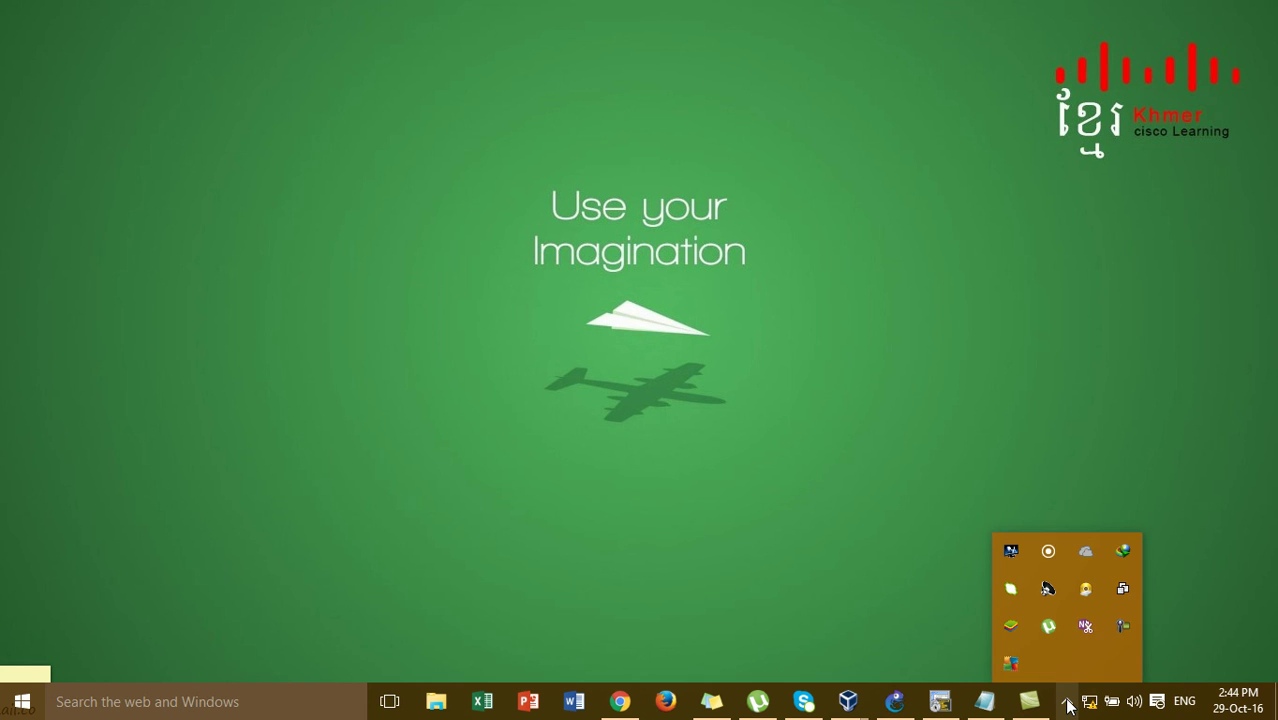
{"action": "left_click", "coordinate": [1123, 626]}
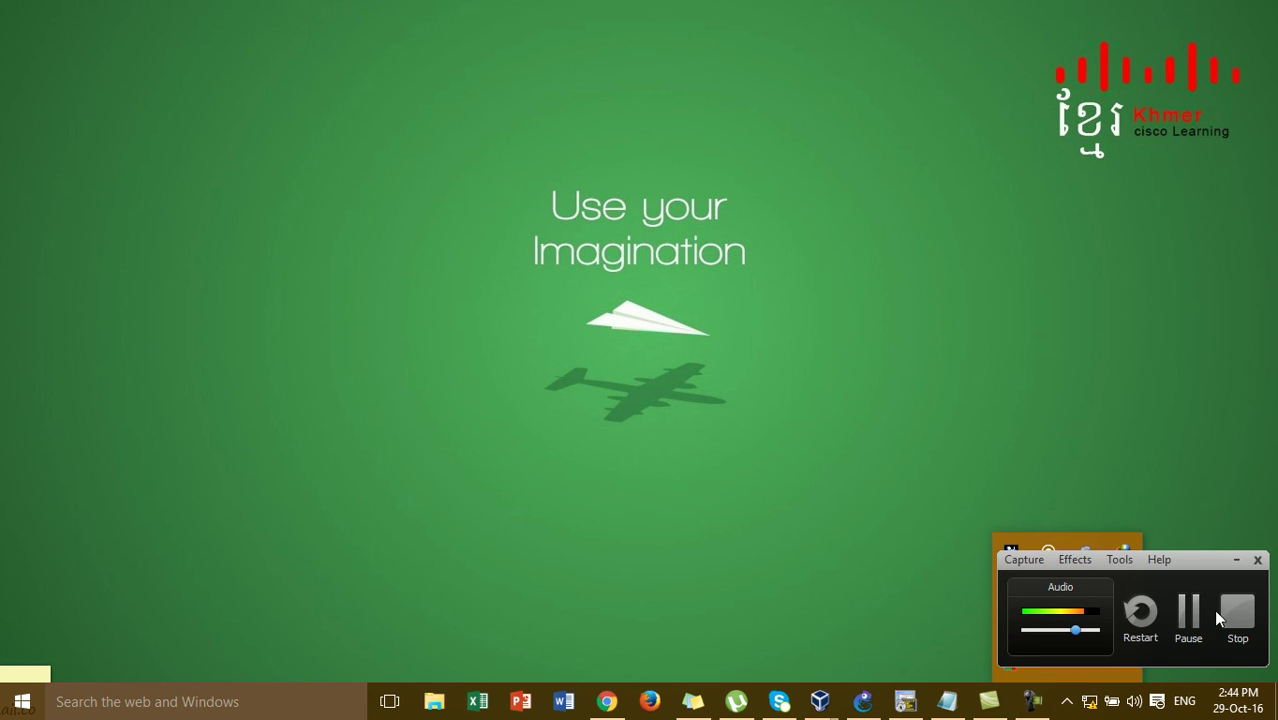